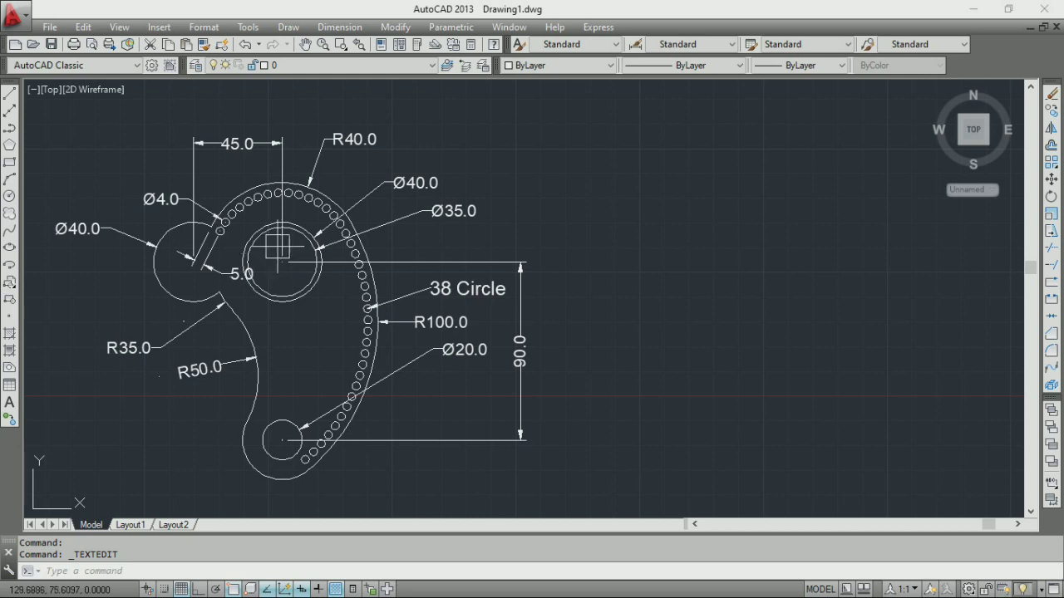
- Add a Ø40.0 diameter dimension to the bracket's lower outer arc, placed below-left
middle_click_drag(329, 300, 335, 277)
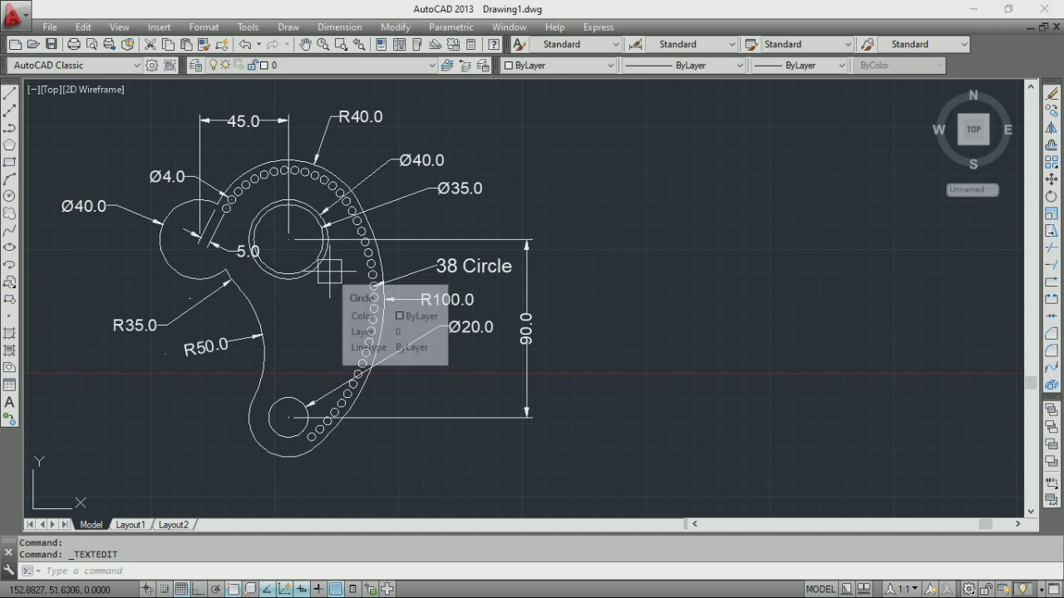
middle_click_drag(297, 332, 315, 351)
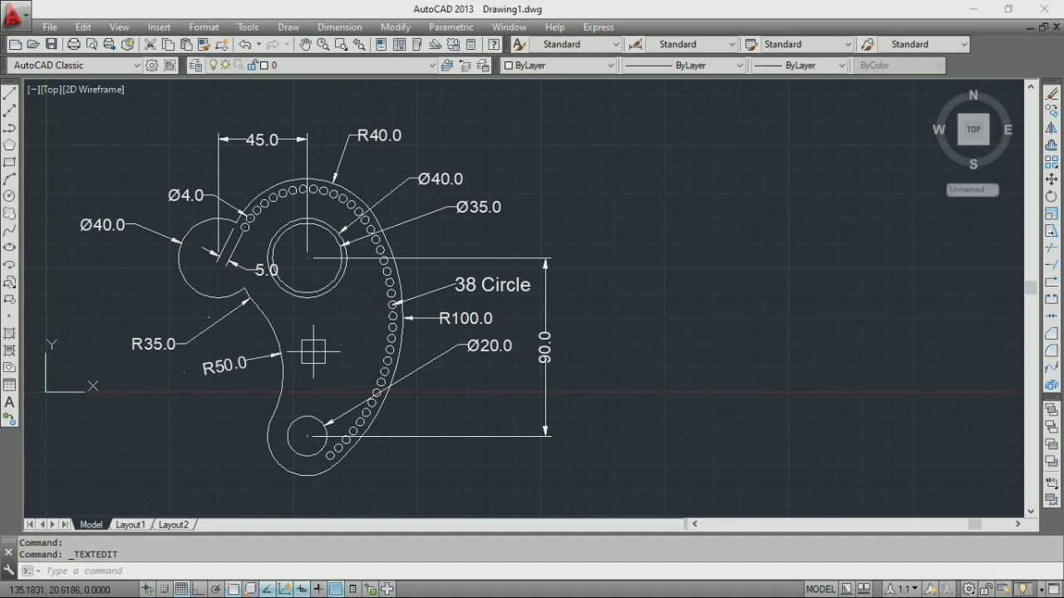
scroll(308, 456, "up", 3)
scroll(309, 451, "up", 3)
scroll(312, 388, "down", 2)
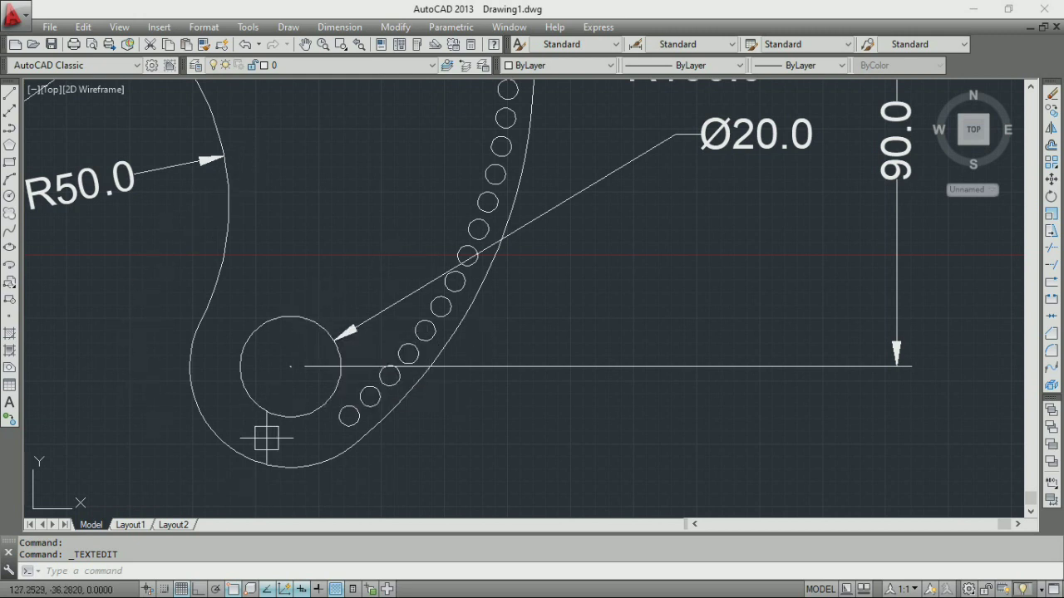
scroll(277, 425, "down", 1)
scroll(277, 426, "down", 1)
middle_click_drag(277, 425, 285, 402)
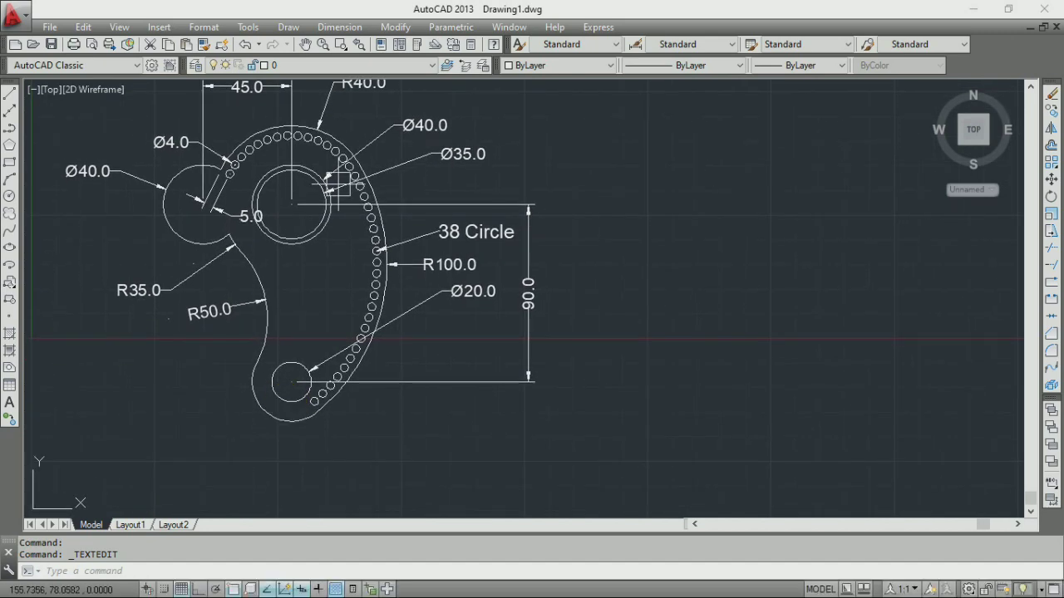
left_click(340, 27)
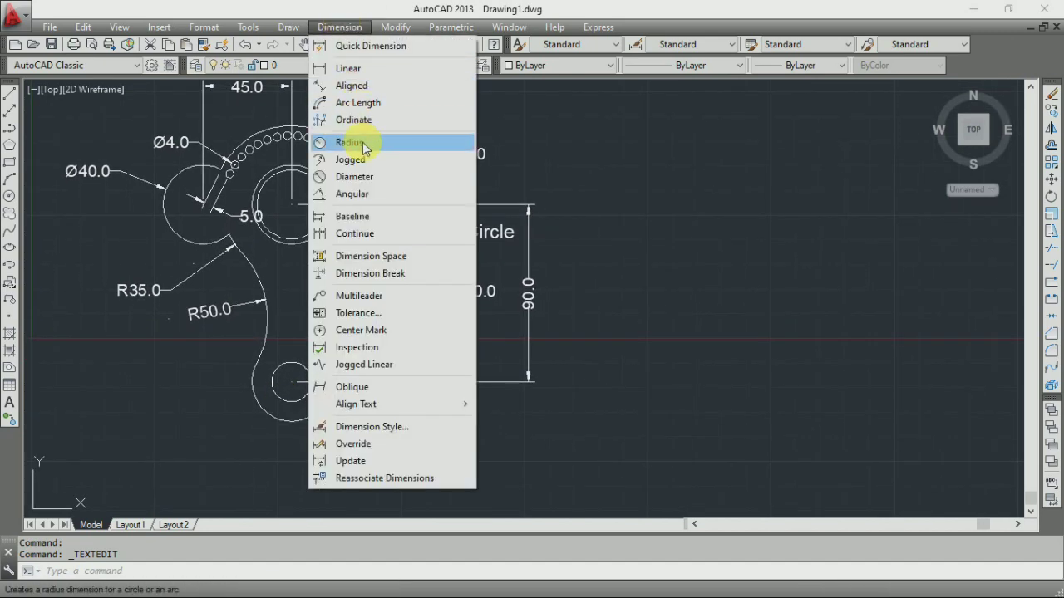
left_click(360, 177)
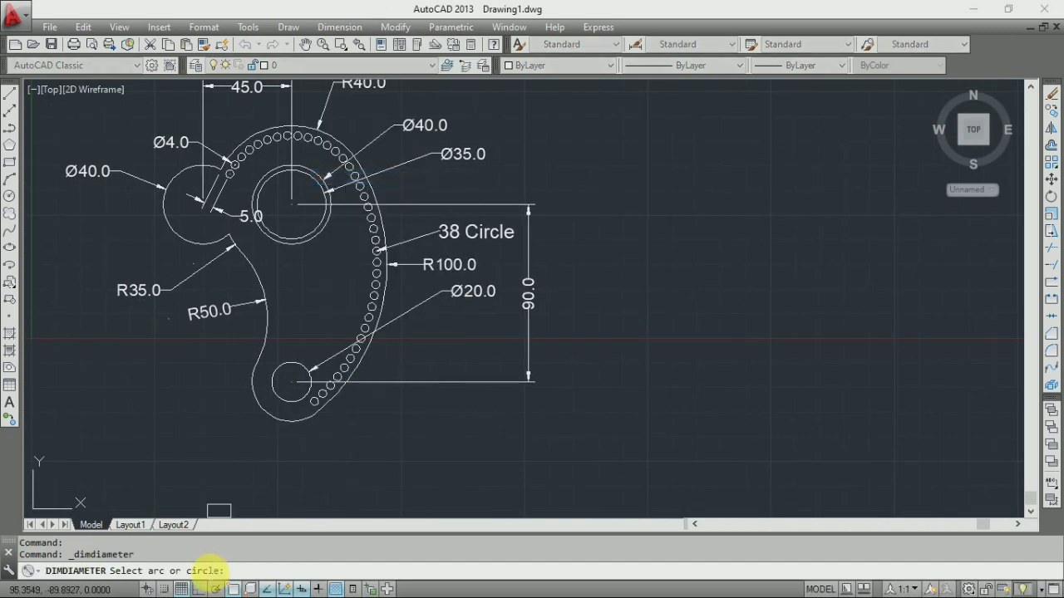
left_click(254, 411)
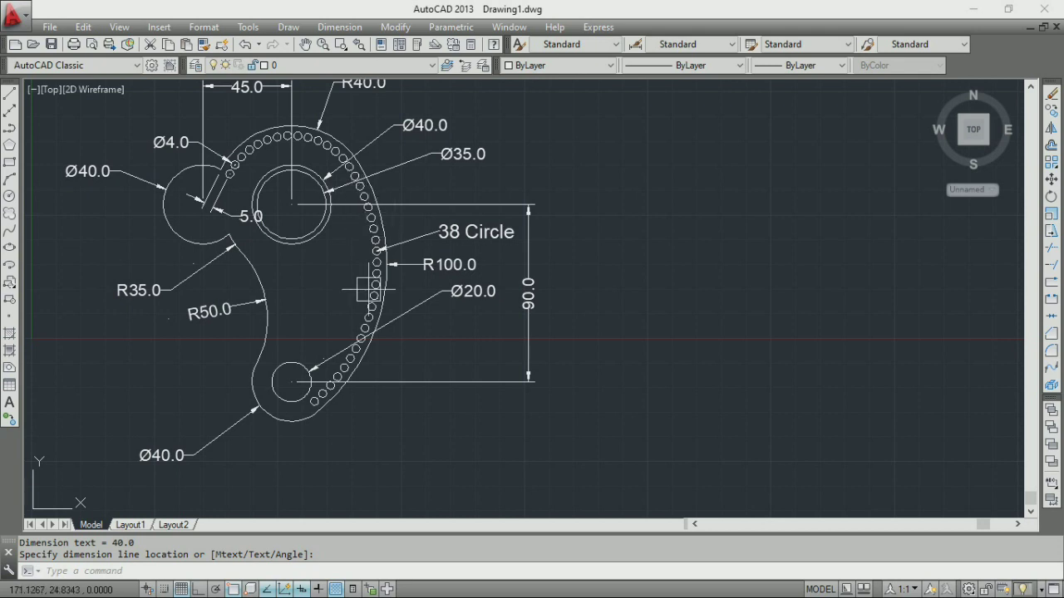
mouse_move(373, 289)
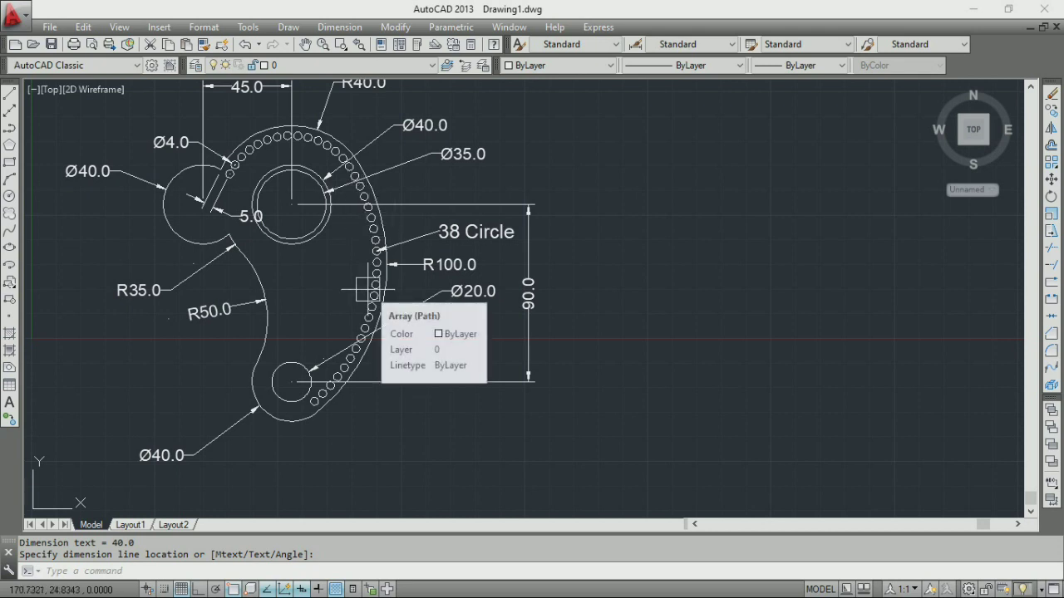
middle_click_drag(384, 291, 336, 316)
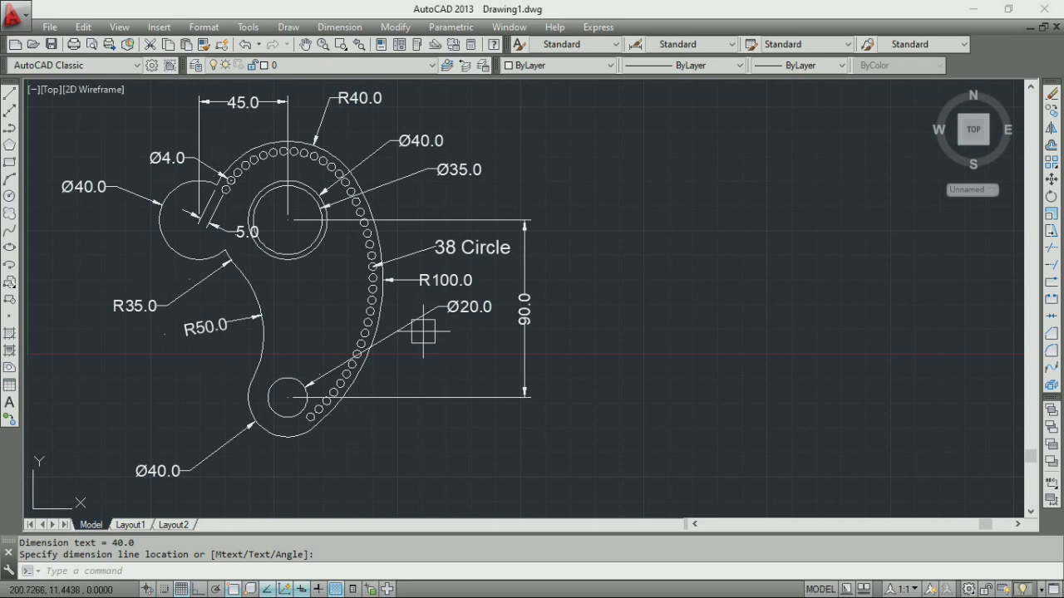
- Inspect the reference bracket's left Ø40 arc, then clear the selection
scroll(168, 193, "up", 4)
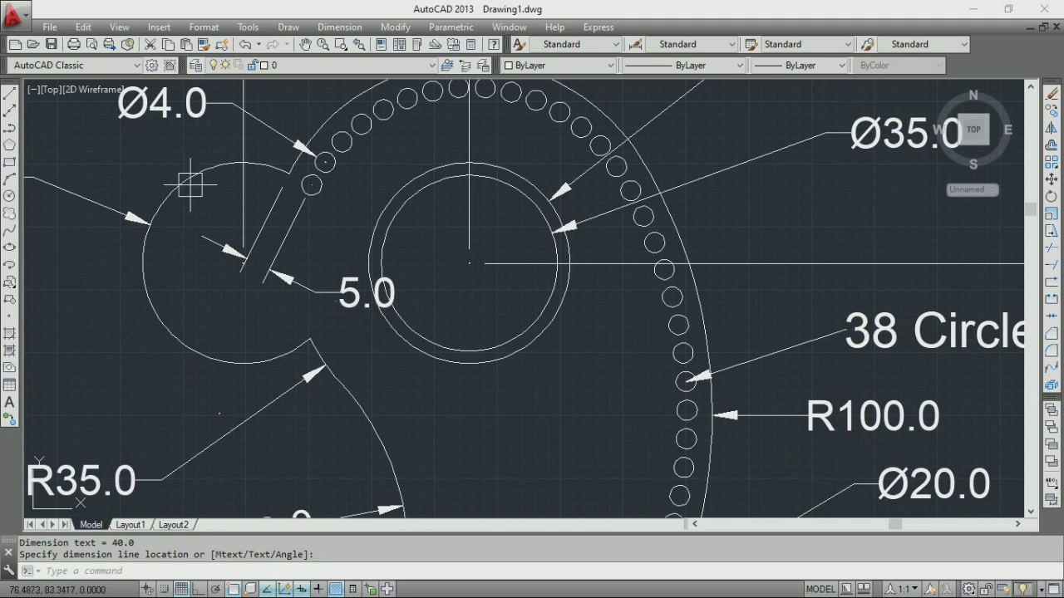
left_click(163, 237)
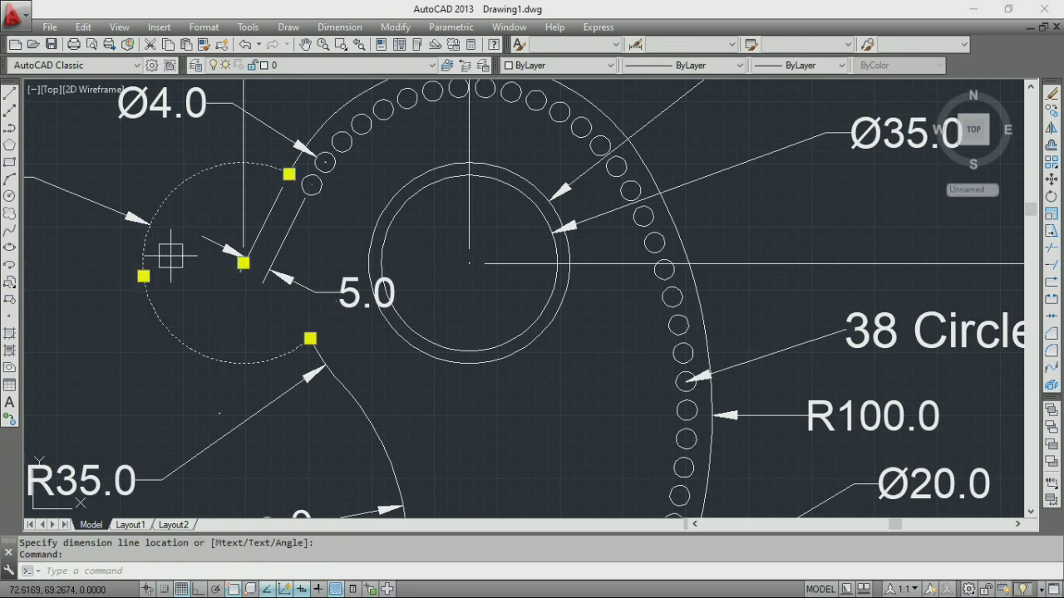
key("Escape")
scroll(170, 253, "down", 5)
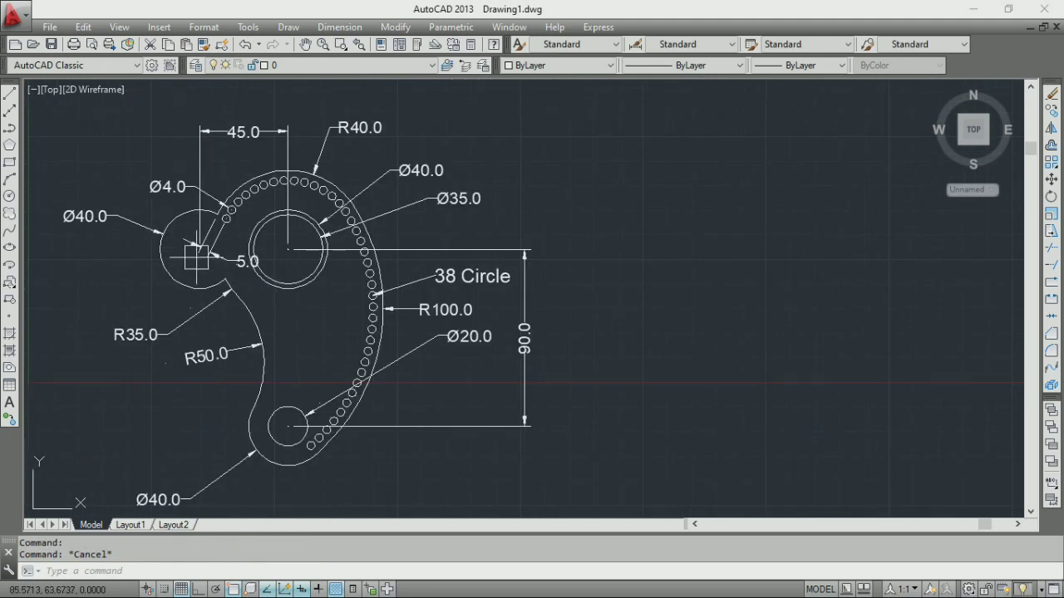
mouse_move(193, 251)
middle_mouse_down()
mouse_move(202, 214)
mouse_move(194, 235)
middle_mouse_up()
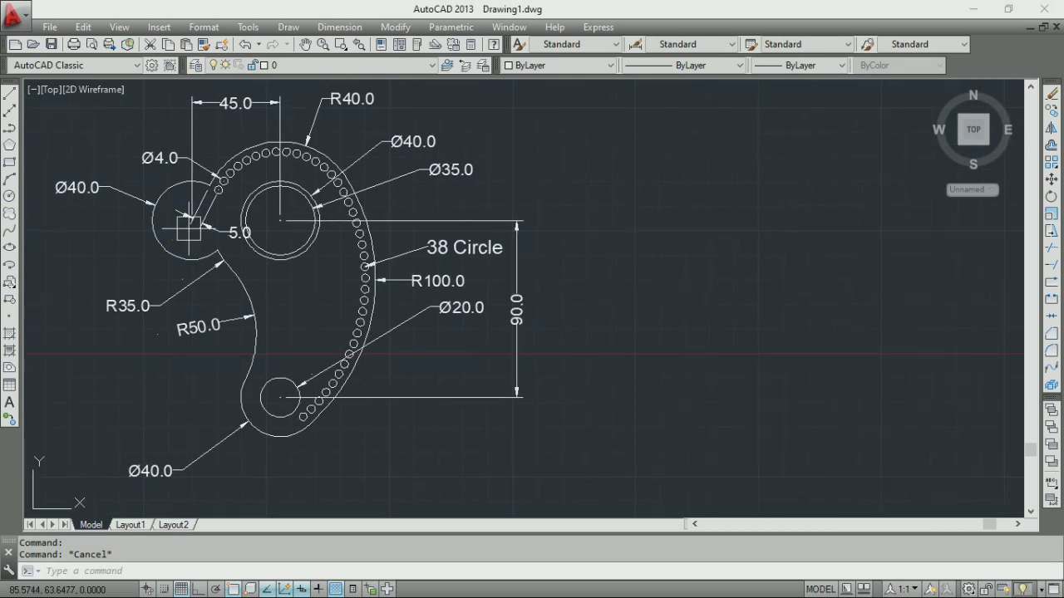
left_click(171, 189)
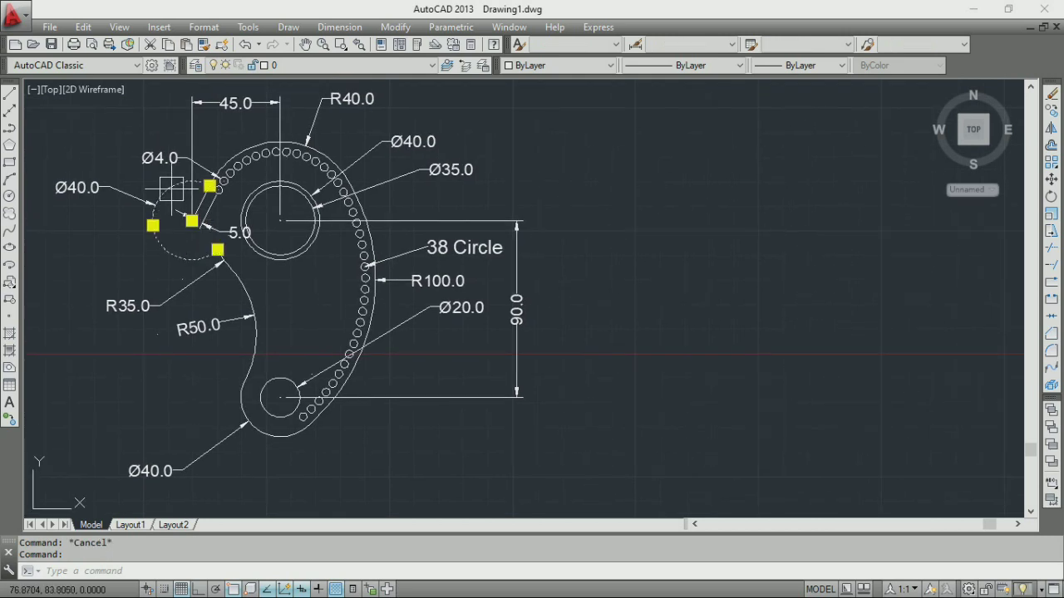
key("Escape")
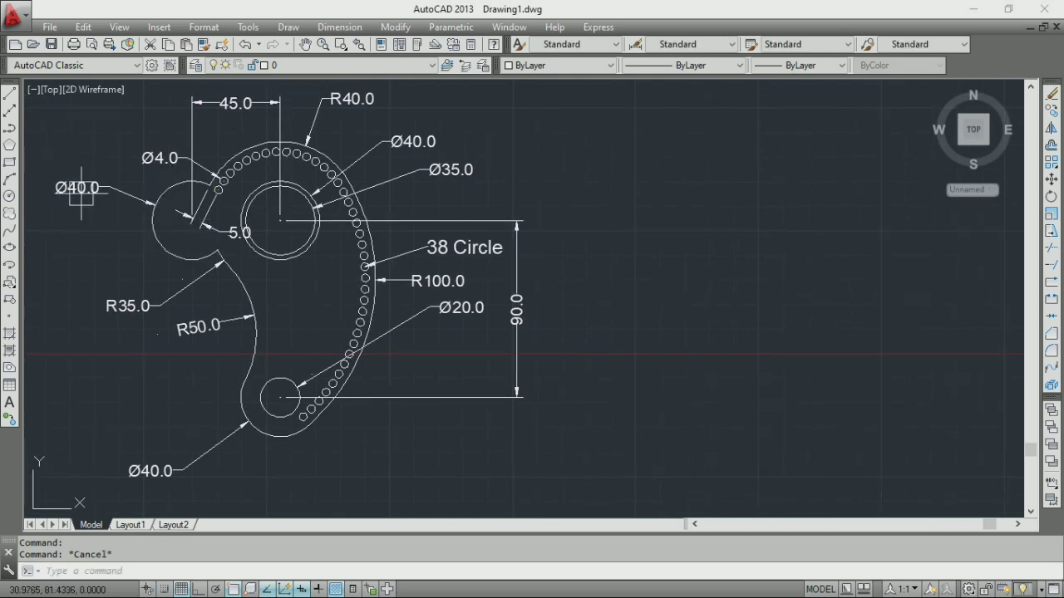
left_click(10, 199)
key("Escape")
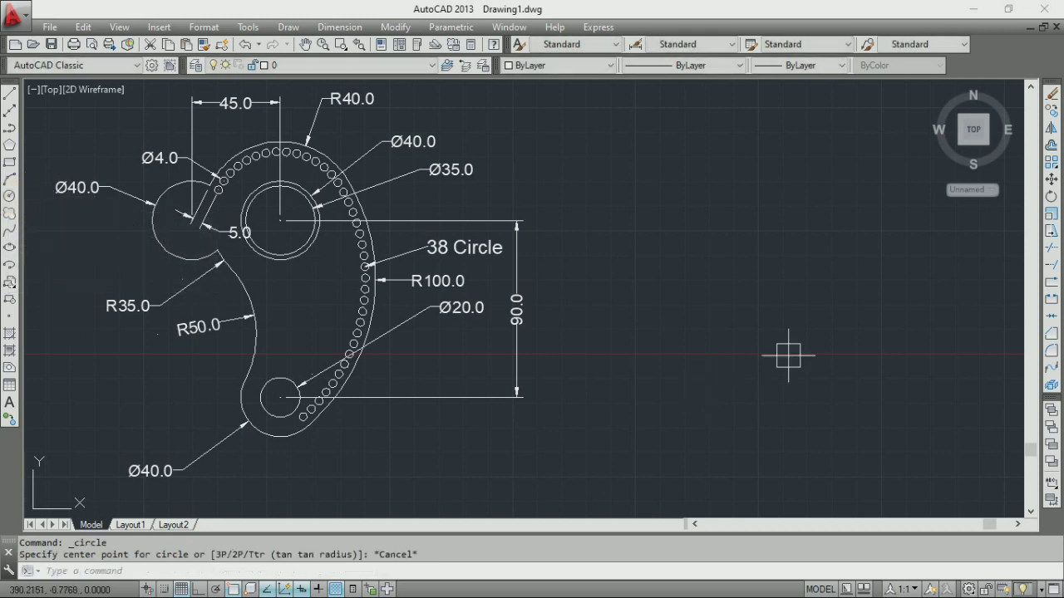
- Draw a Ø40 circle in the open space right of the reference bracket
type("c")
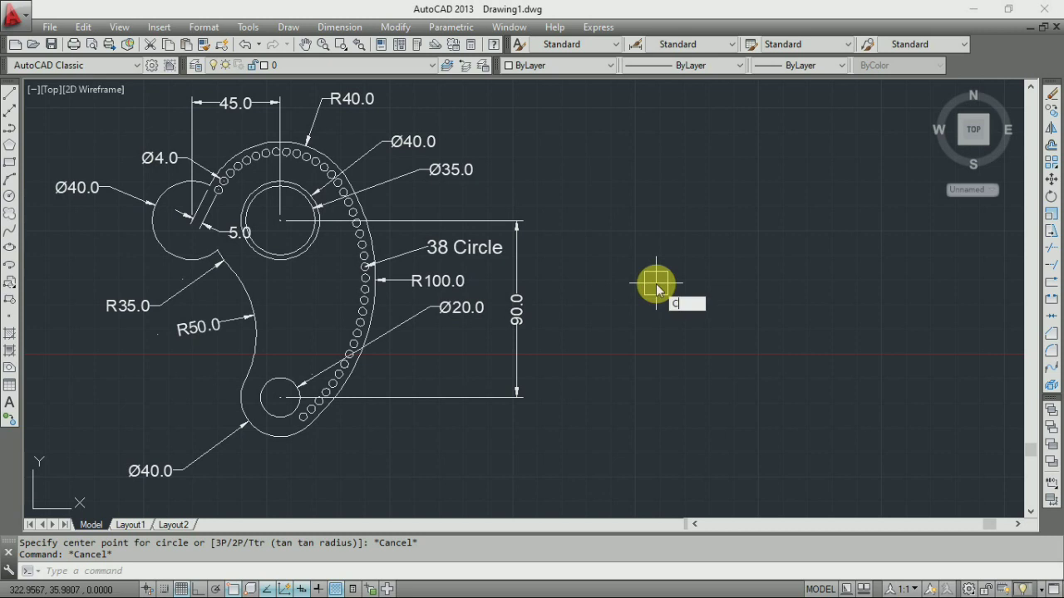
key("Escape")
key("Return")
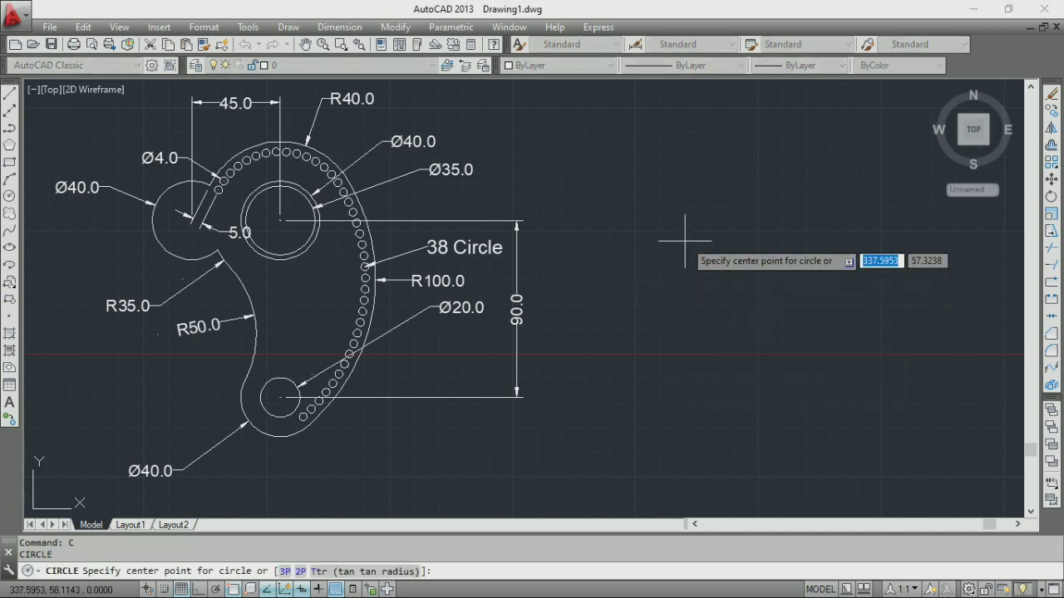
left_click(688, 235)
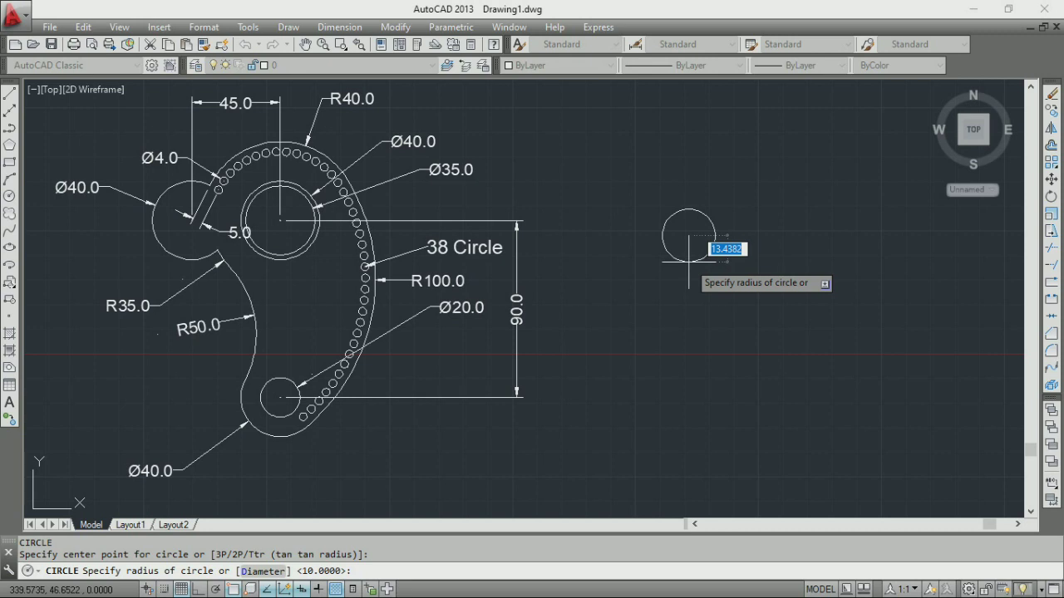
type("D")
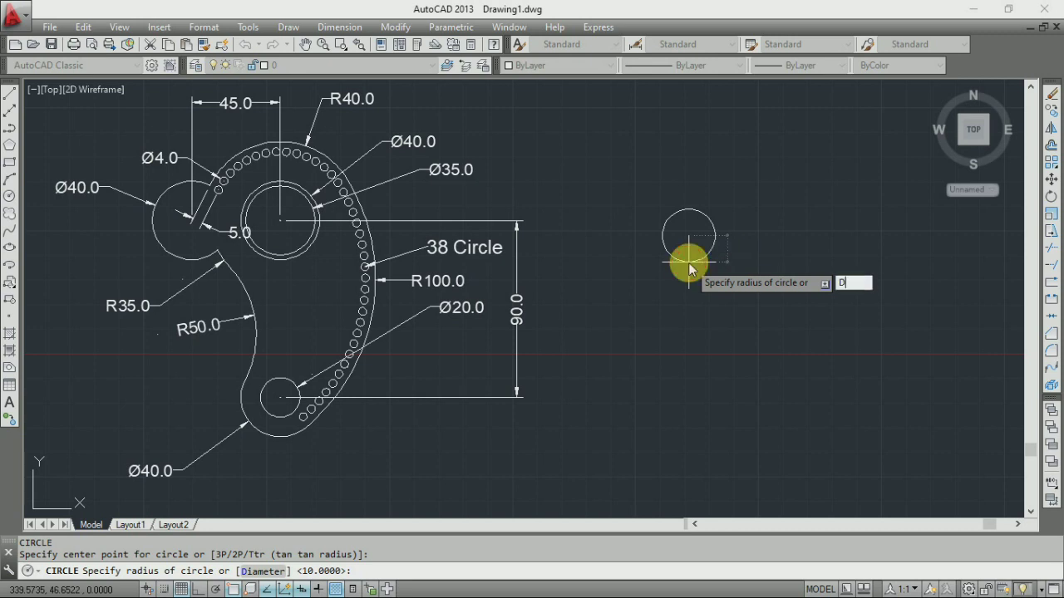
key("Return")
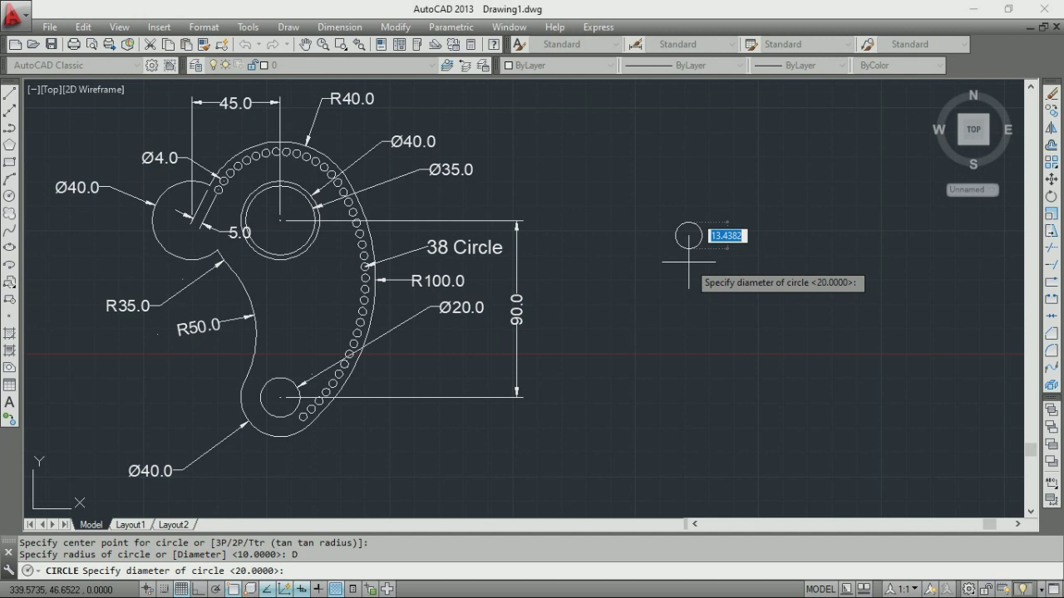
type("40")
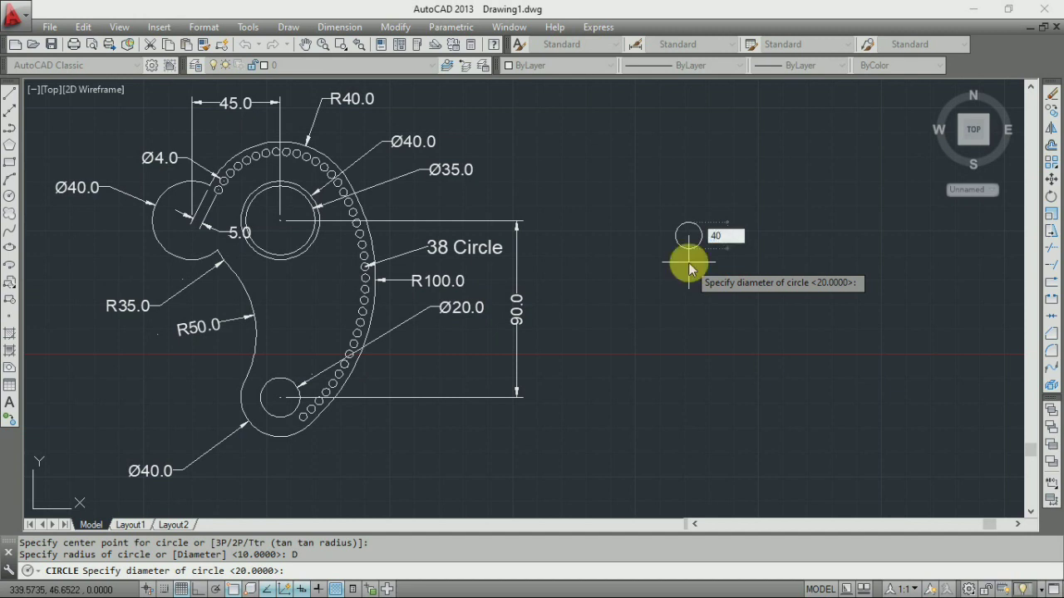
key("Return")
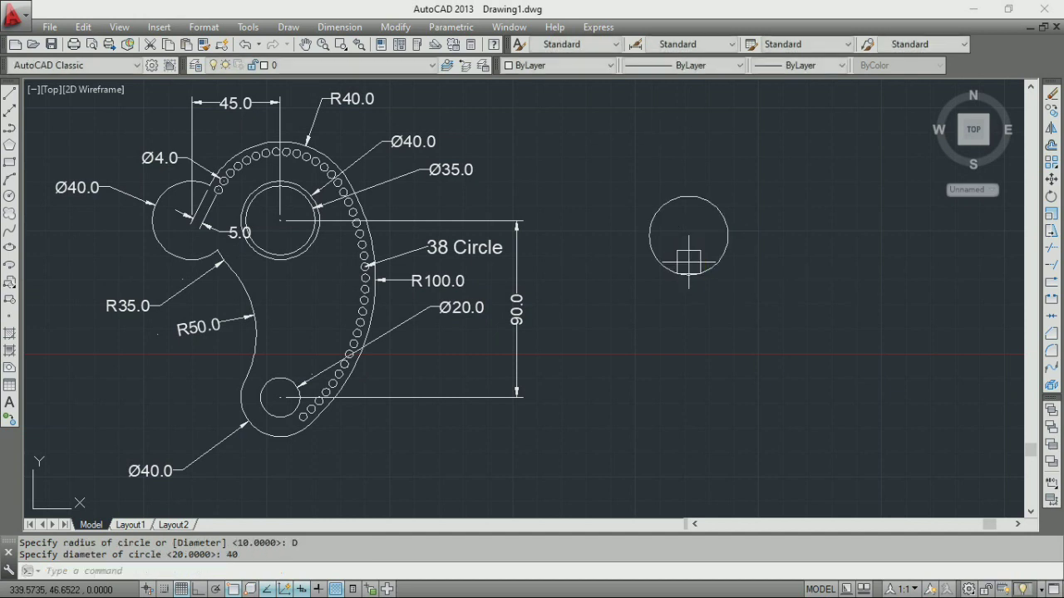
middle_click_drag(665, 257, 680, 269)
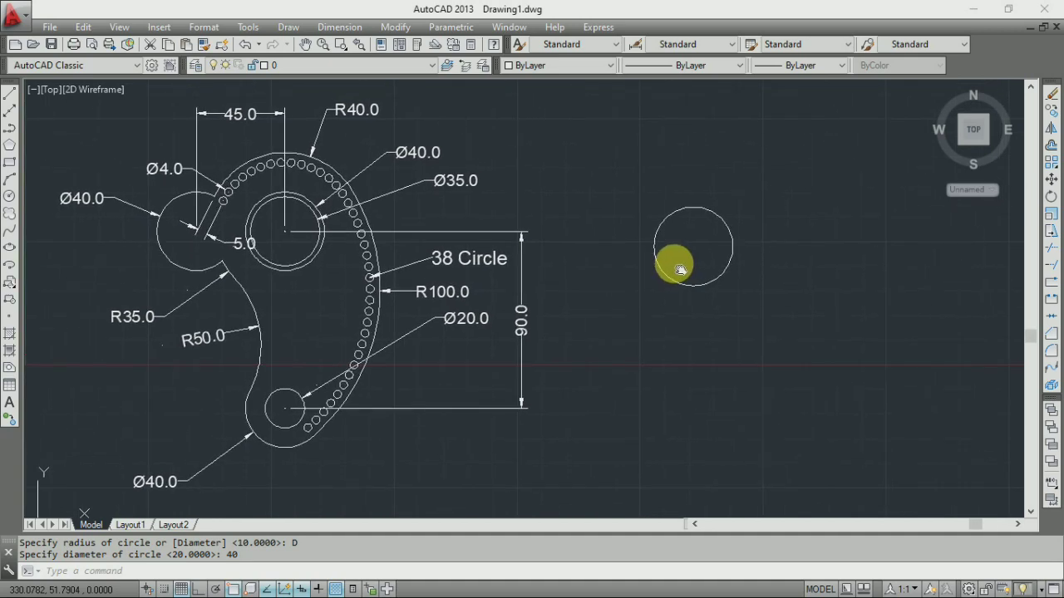
left_click(330, 28)
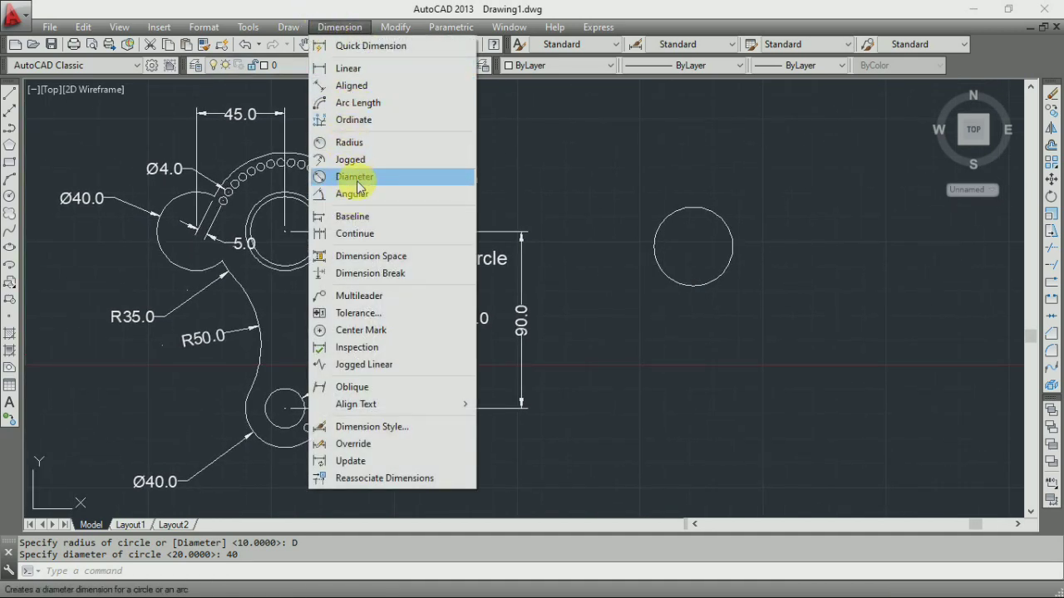
left_click(357, 177)
left_click(656, 232)
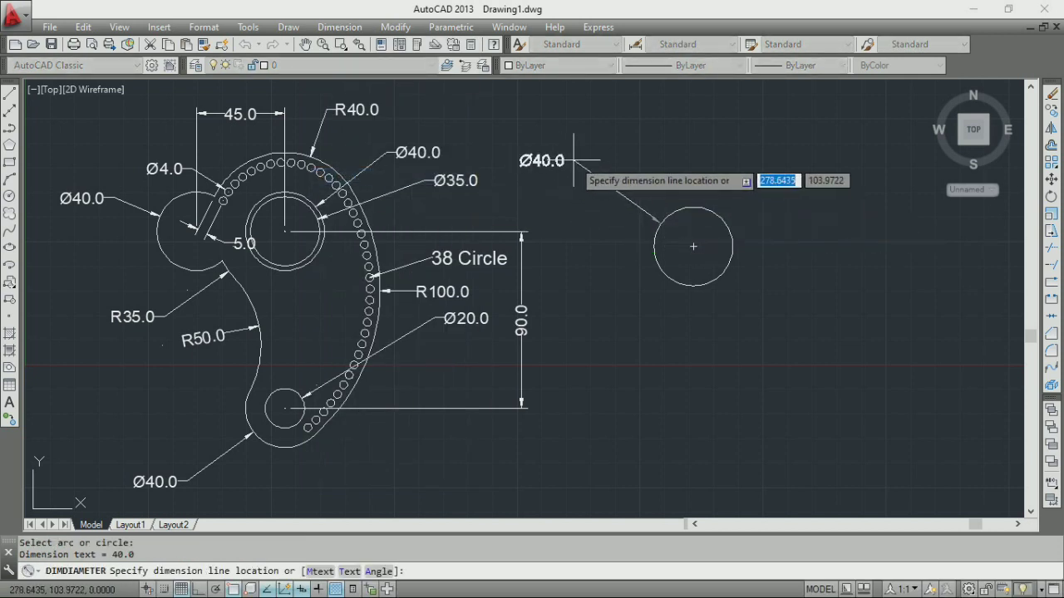
key("Escape")
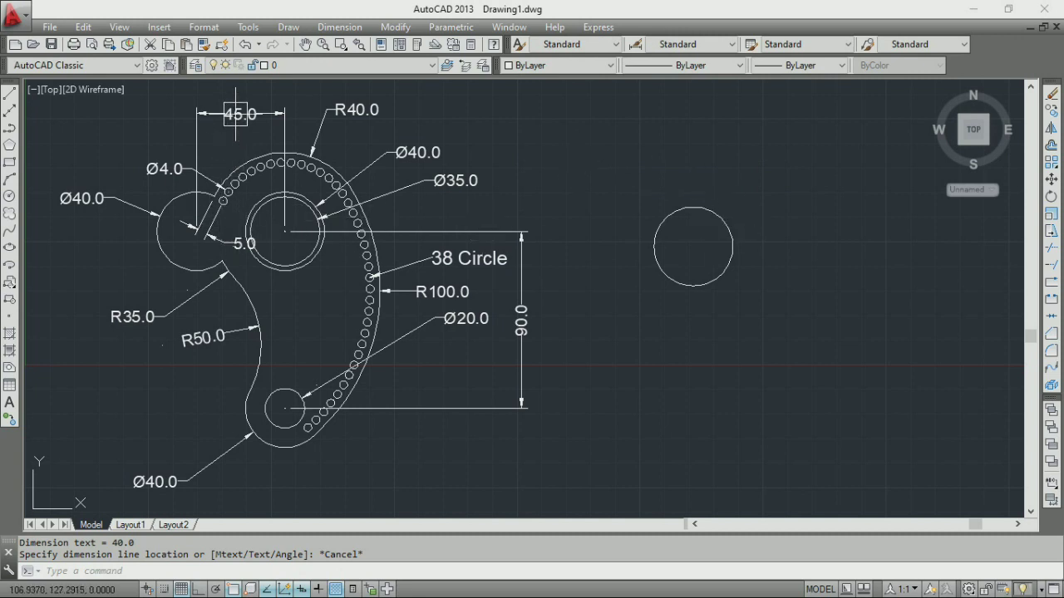
left_click(179, 210)
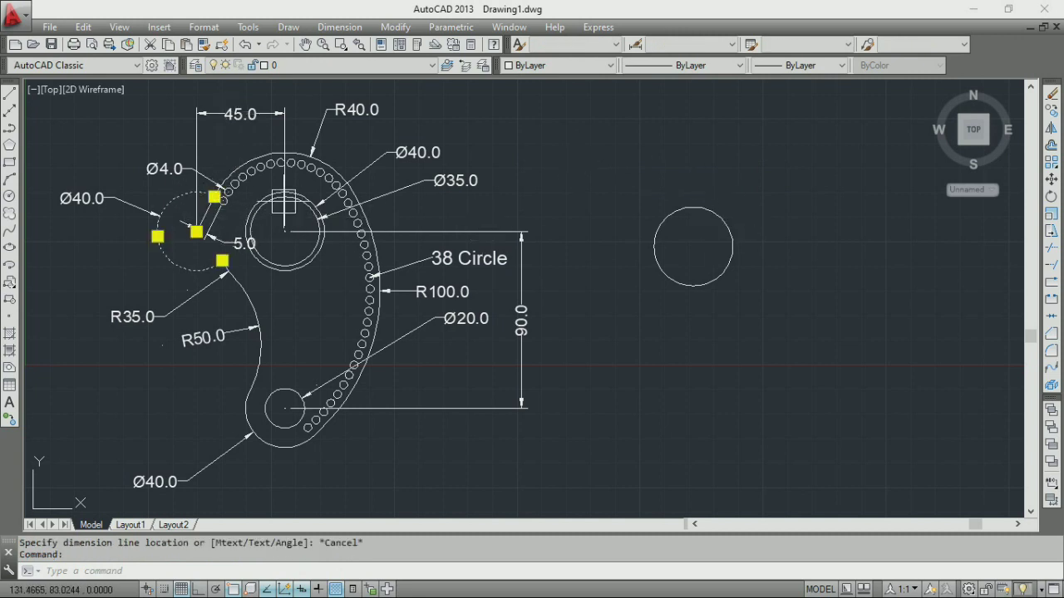
scroll(258, 190, "up", 2)
left_click(262, 203)
scroll(280, 207, "down", 3)
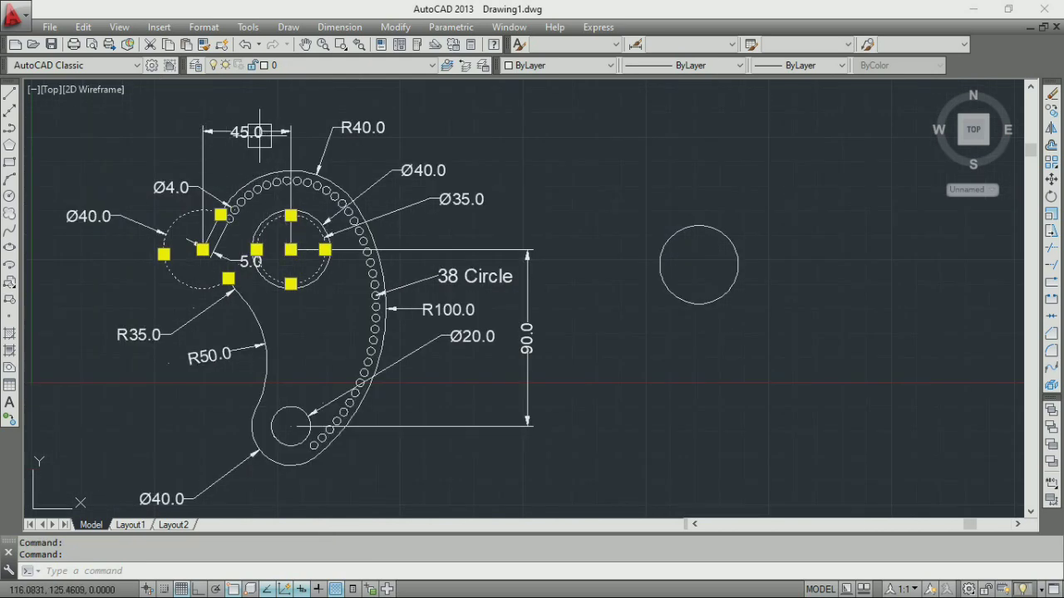
key("Escape")
middle_click_drag(661, 259, 611, 251)
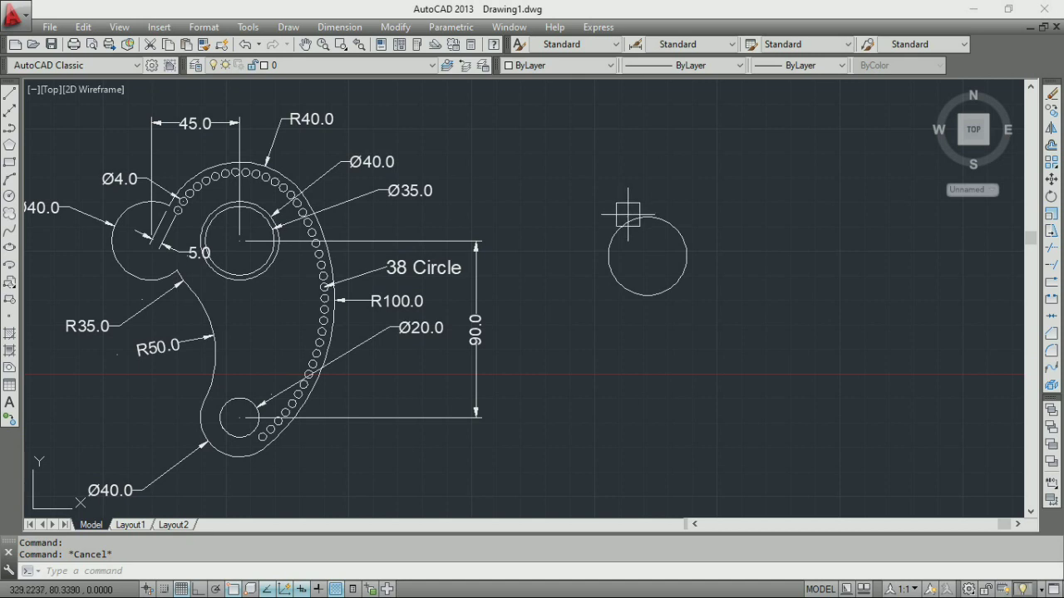
- Draw a 45-unit horizontal line from the new circle's centre, with Ortho on
left_click(11, 93)
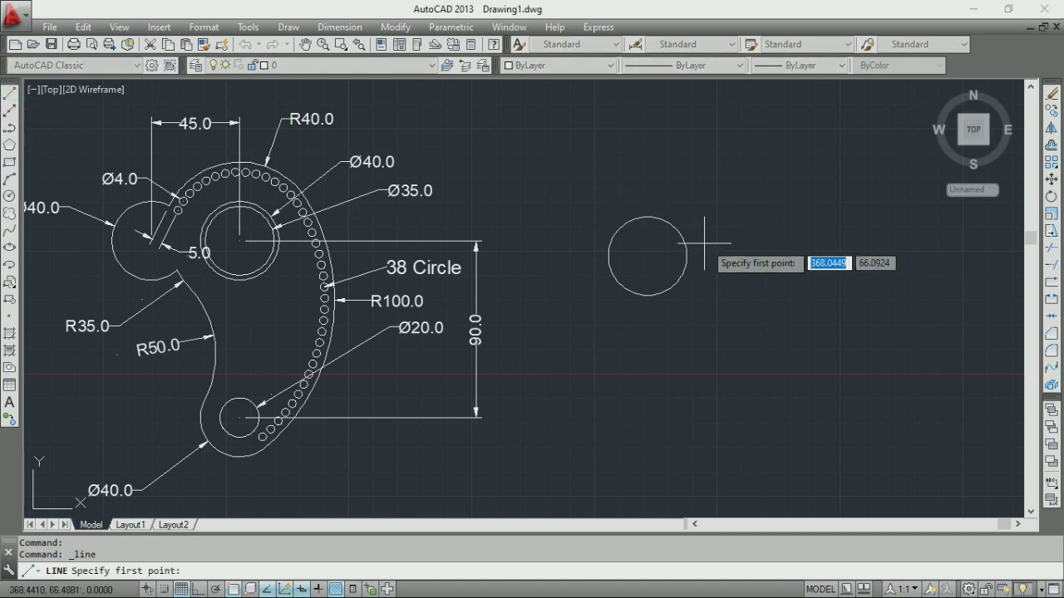
left_click(647, 256)
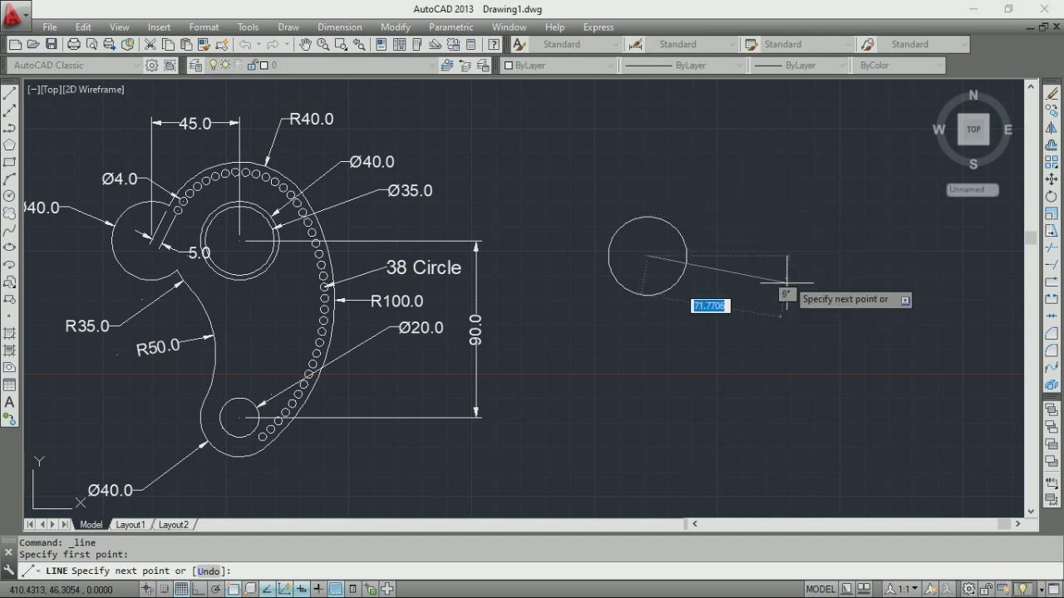
left_click(200, 589)
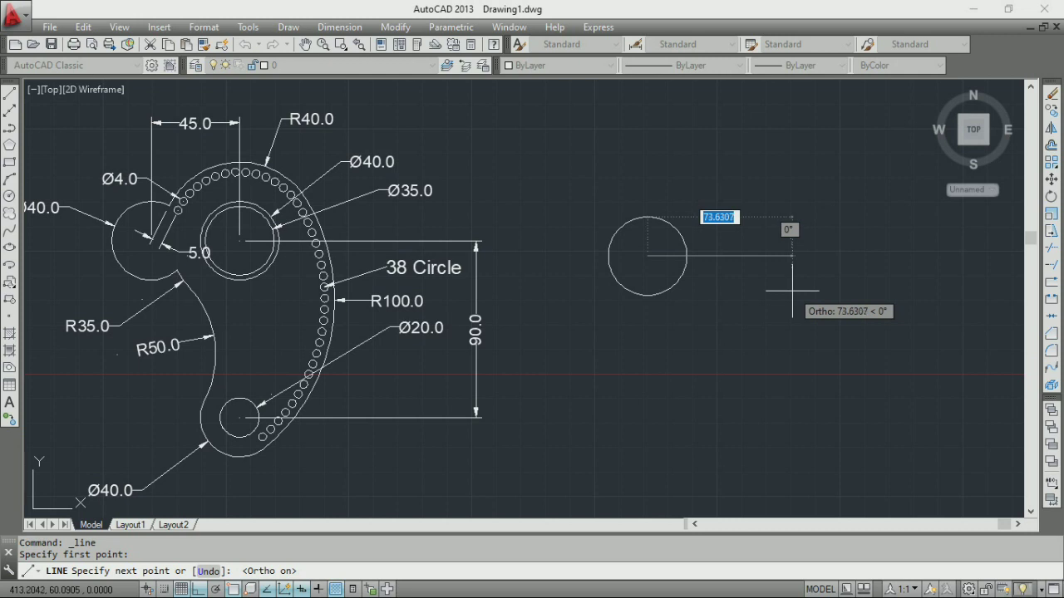
type("45")
key("Return")
key("Return")
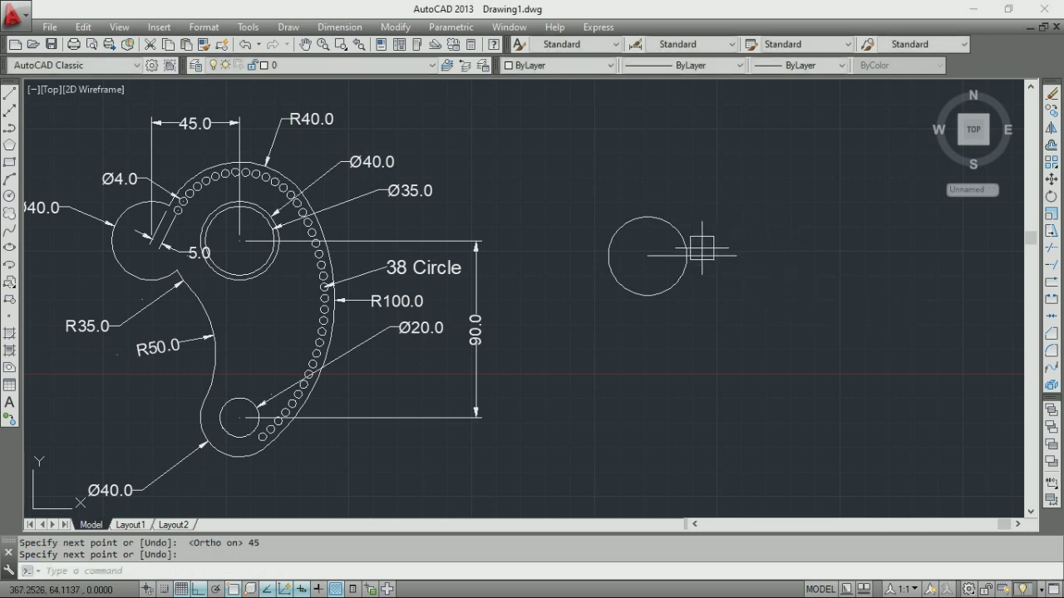
middle_click_drag(712, 247, 752, 256)
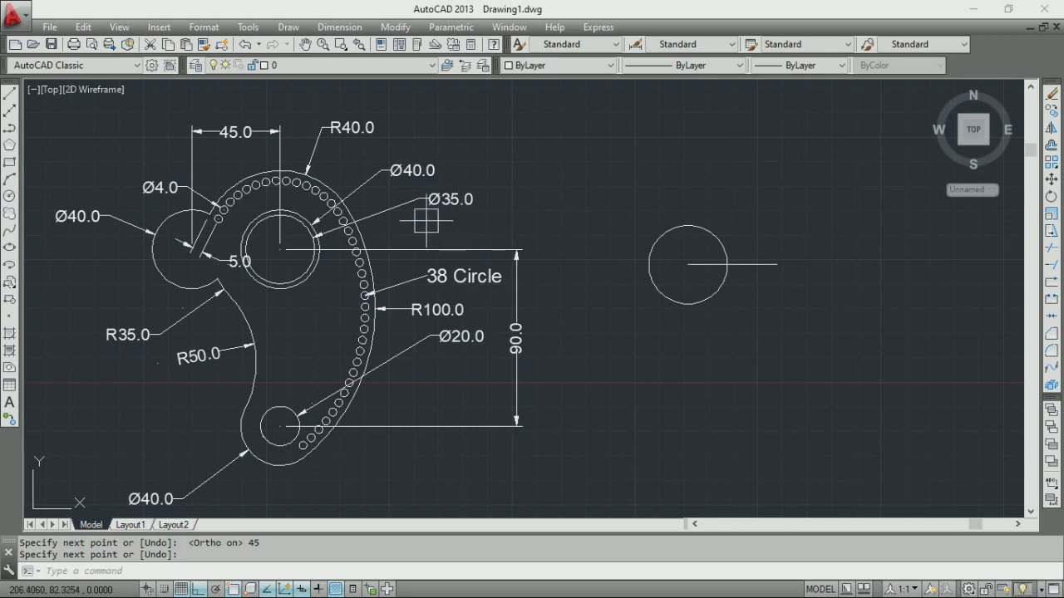
left_click(10, 197)
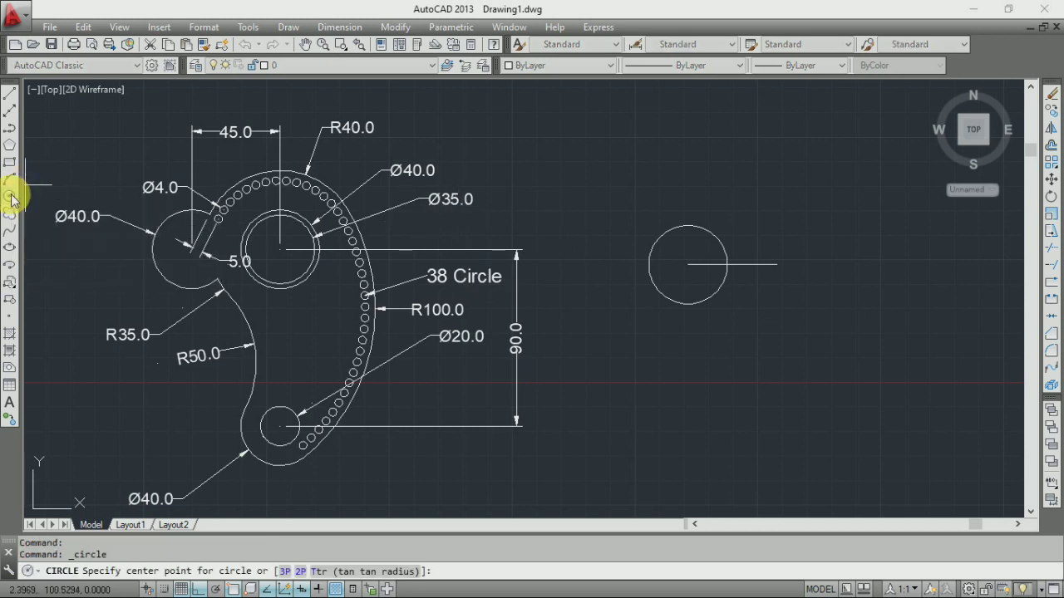
- Draw a Ø40 circle at the right end of the 45-unit line
left_click(777, 264)
type("d")
key("Return")
type("40")
key("Return")
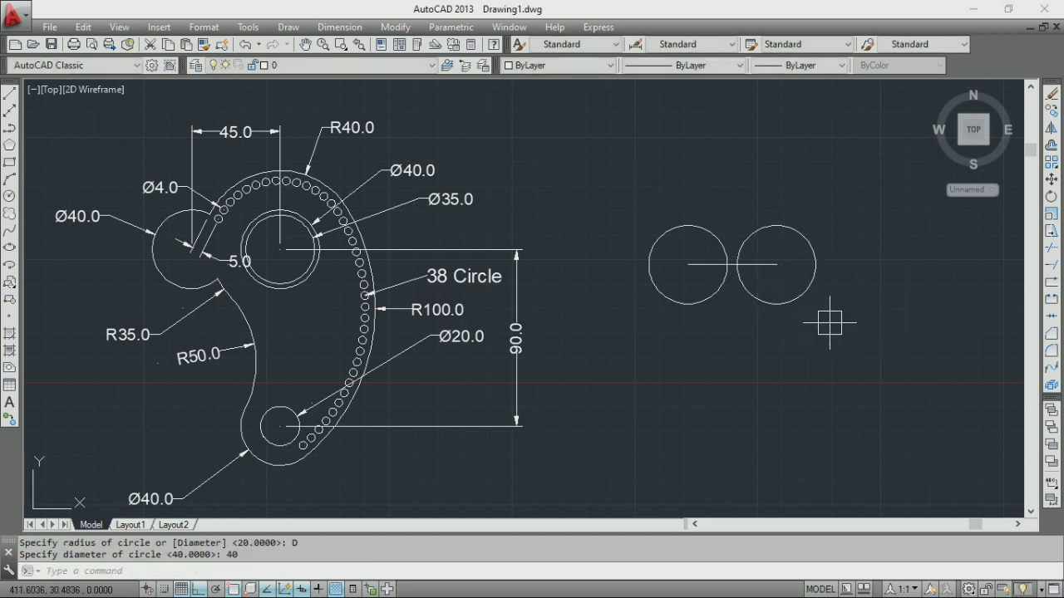
- Add a concentric Ø35 circle inside it, then check the reference's R40.0 dimension
key("Return")
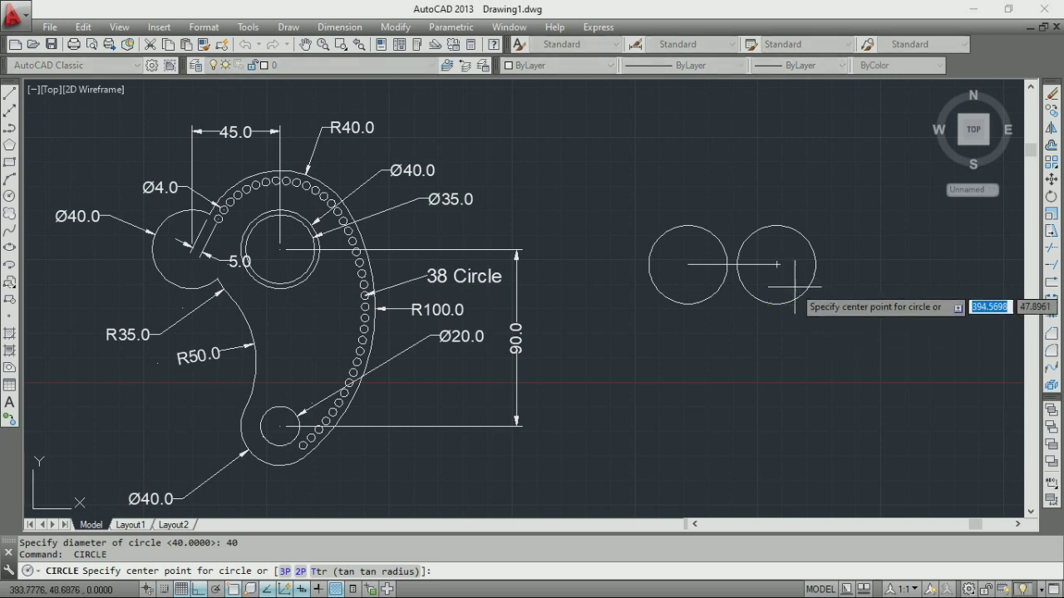
left_click(777, 264)
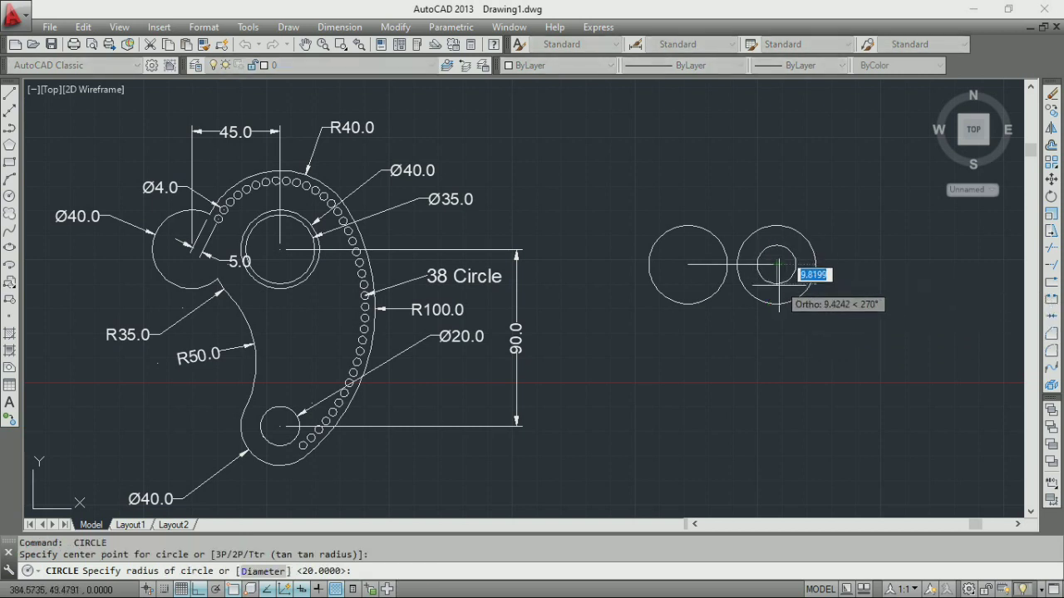
type("d")
key("Return")
type("35")
key("Return")
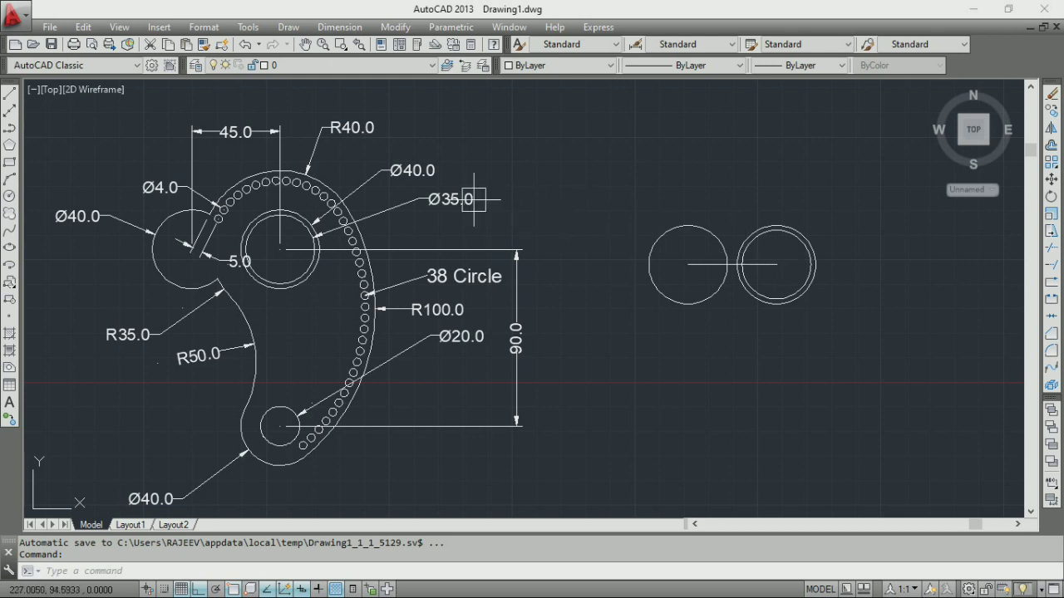
left_click(324, 135)
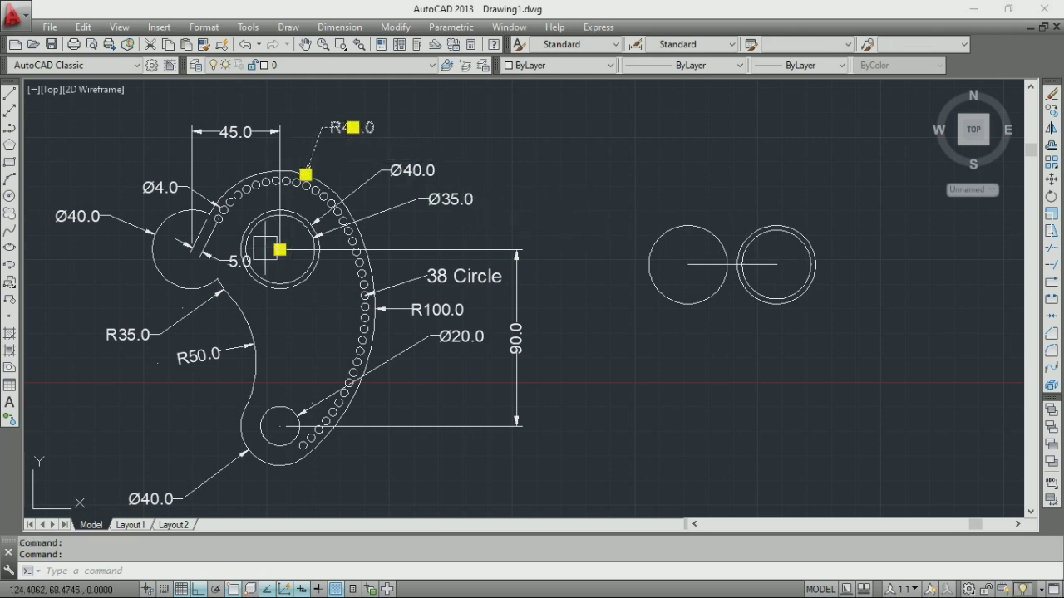
key("Escape")
key("Escape")
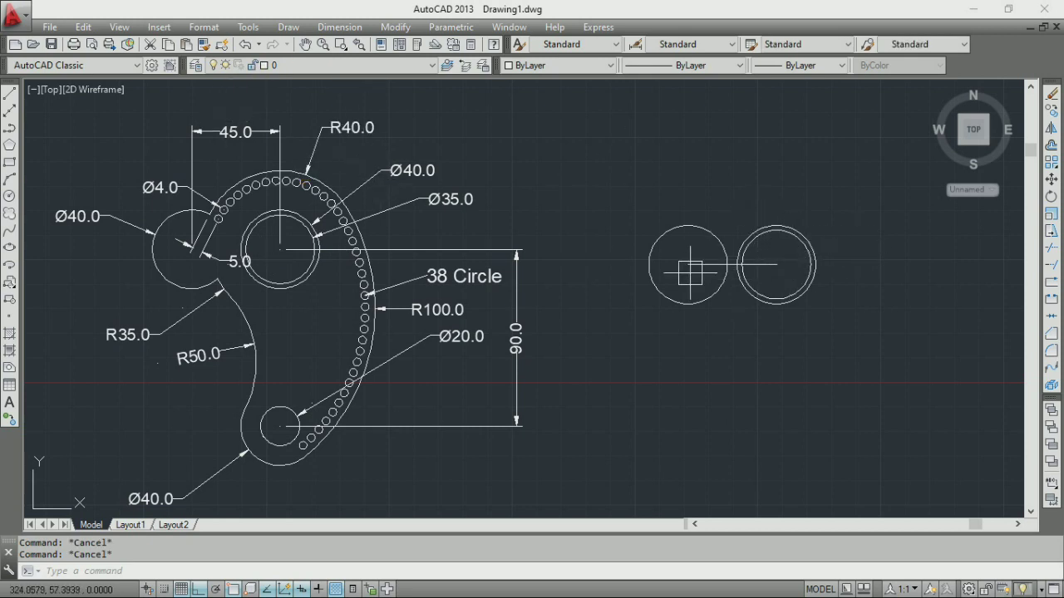
left_click(10, 197)
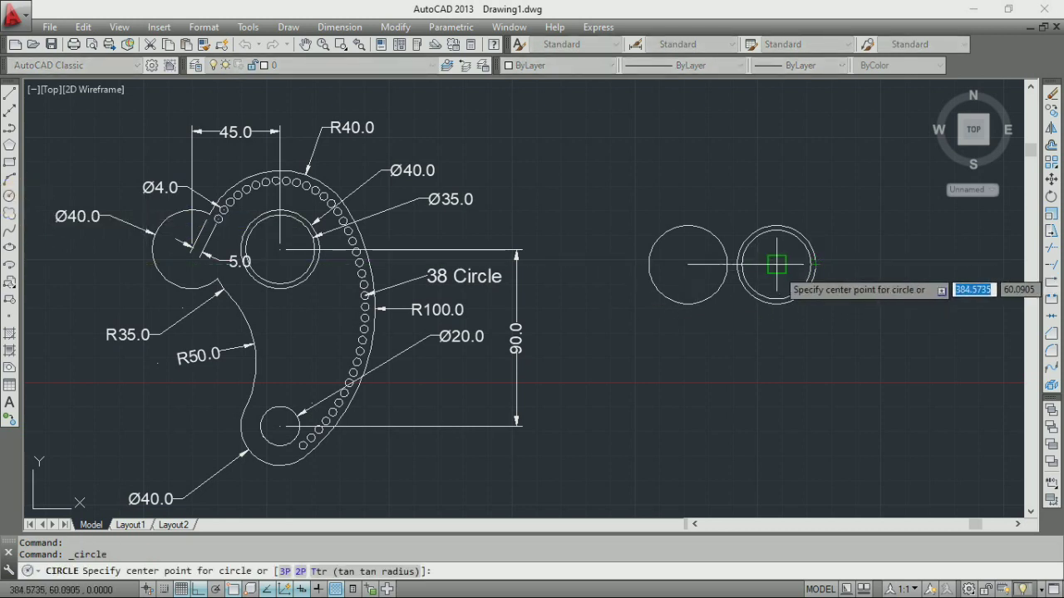
- Draw a radius-40 circle on the concentric circles' centre and refit the view
left_click(776, 264)
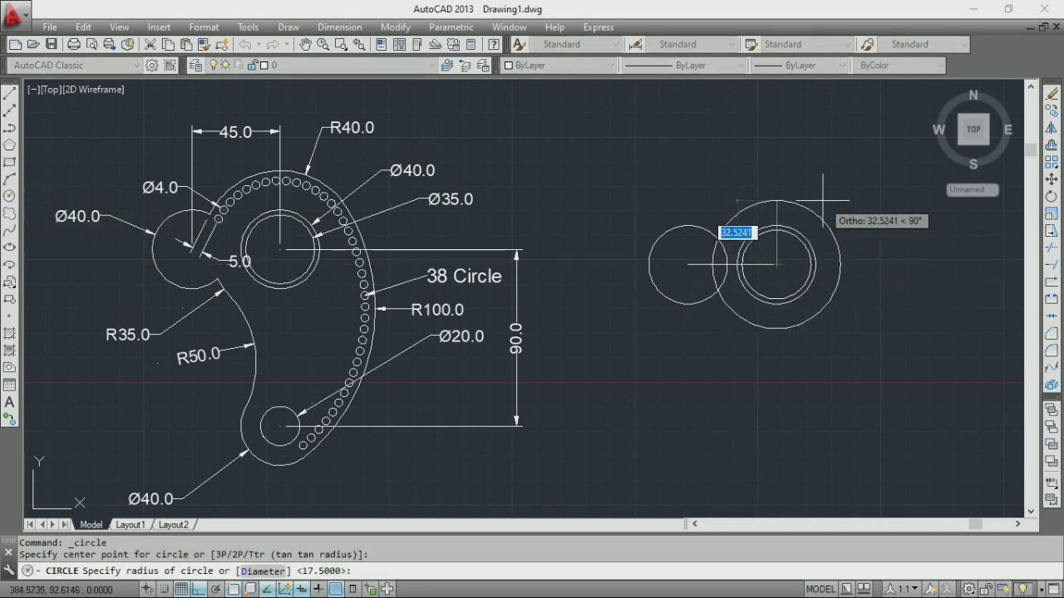
type("R")
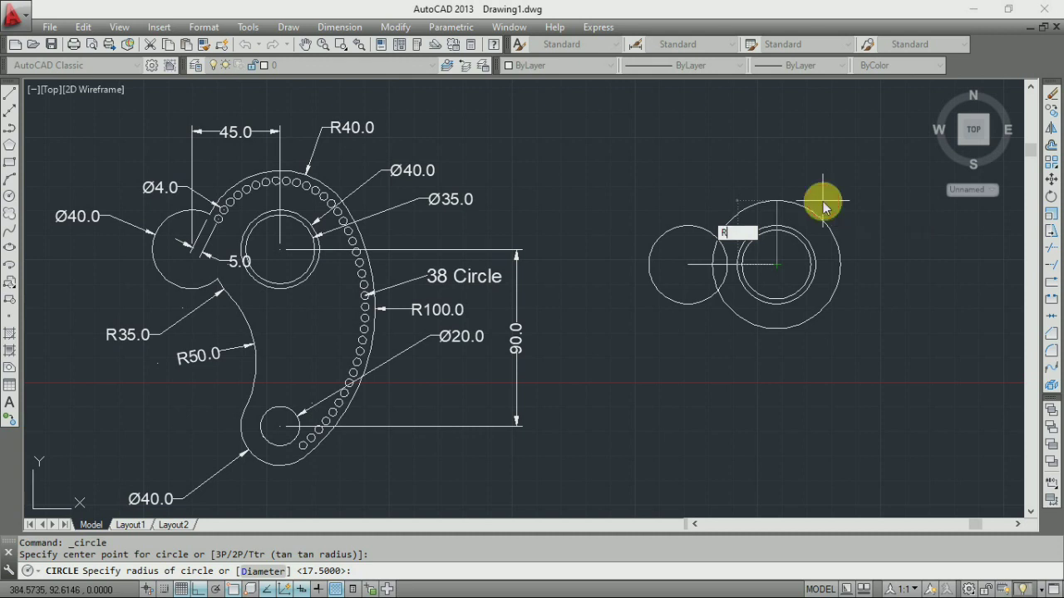
type("40")
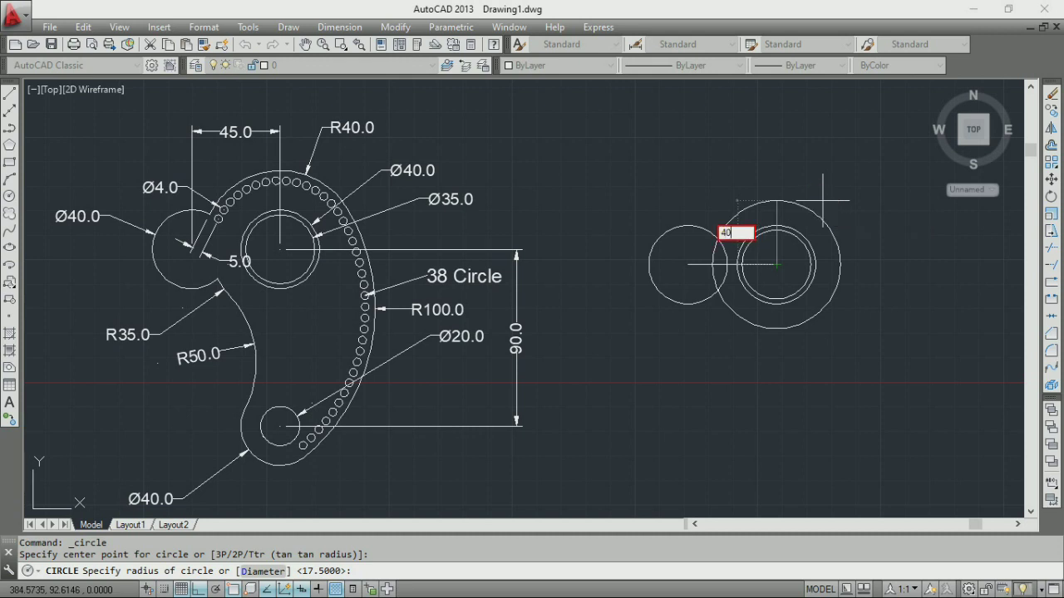
key("Return")
mouse_move(821, 199)
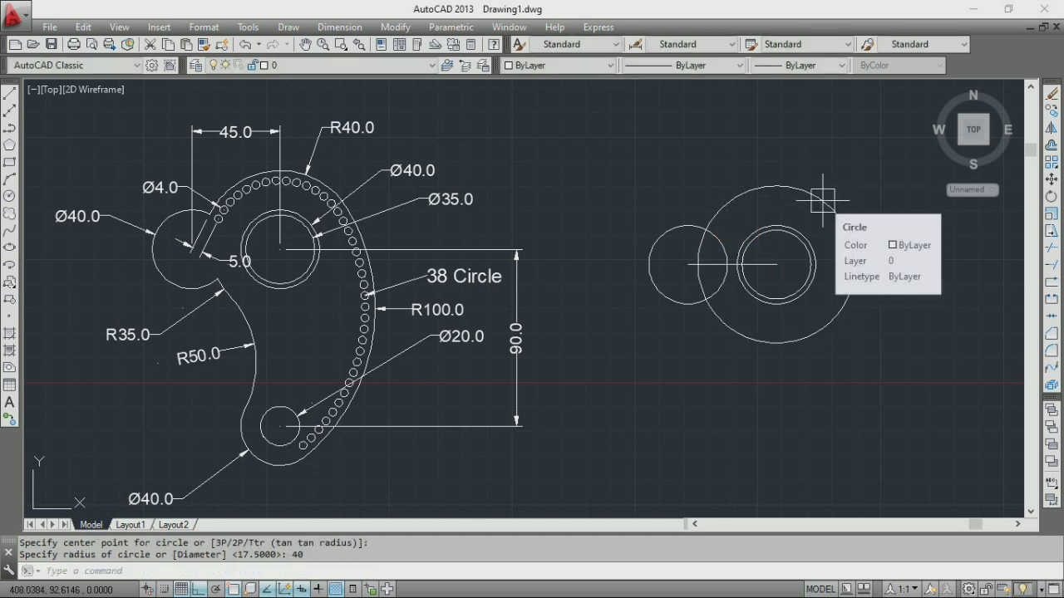
scroll(807, 209, "down", 3)
middle_click_drag(736, 225, 681, 209)
scroll(475, 209, "up", 1)
scroll(453, 215, "up", 2)
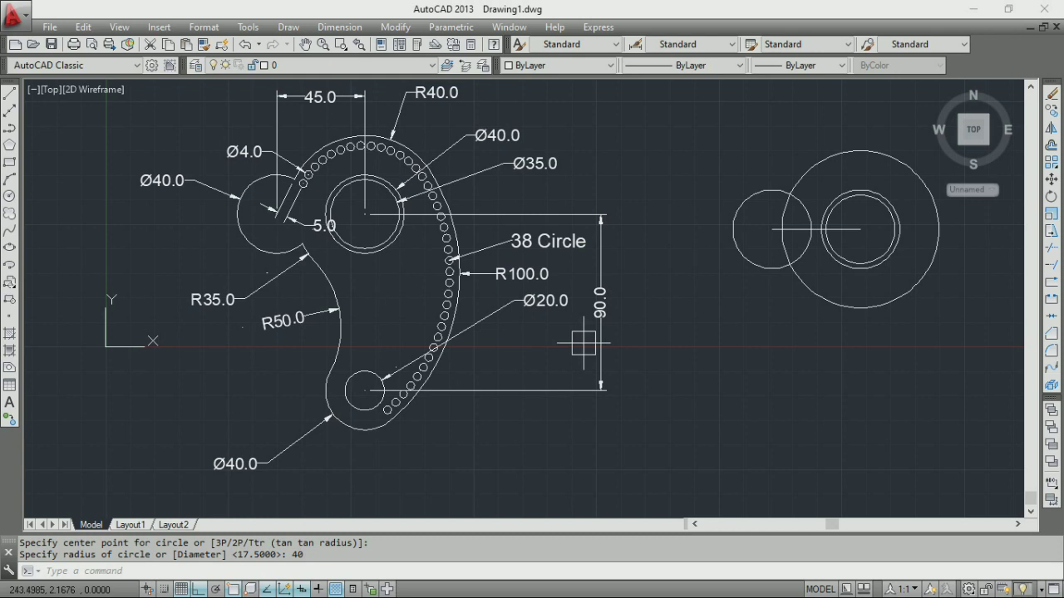
scroll(532, 291, "down", 2)
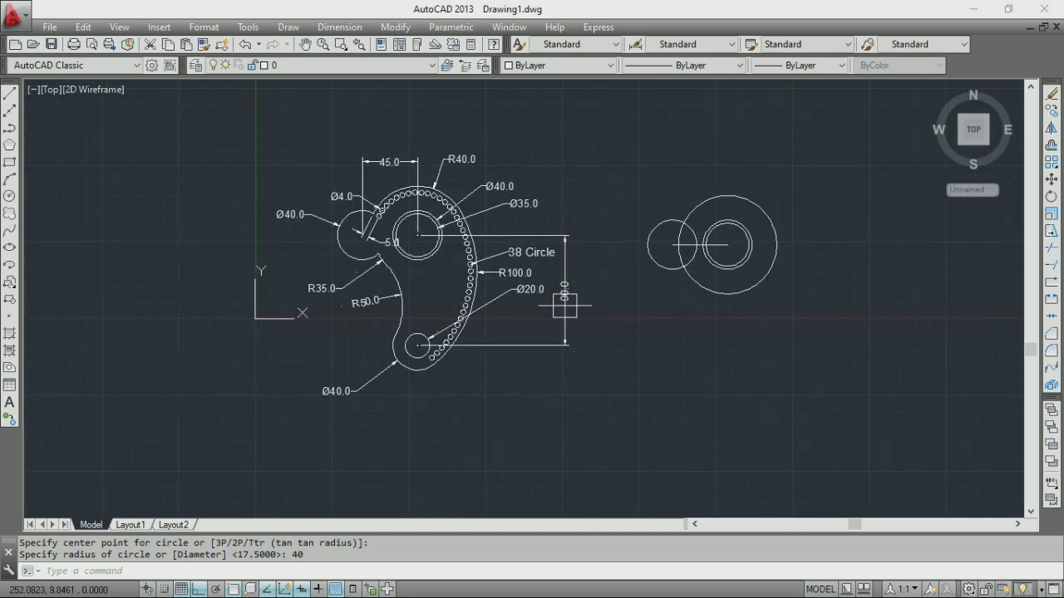
left_click(10, 97)
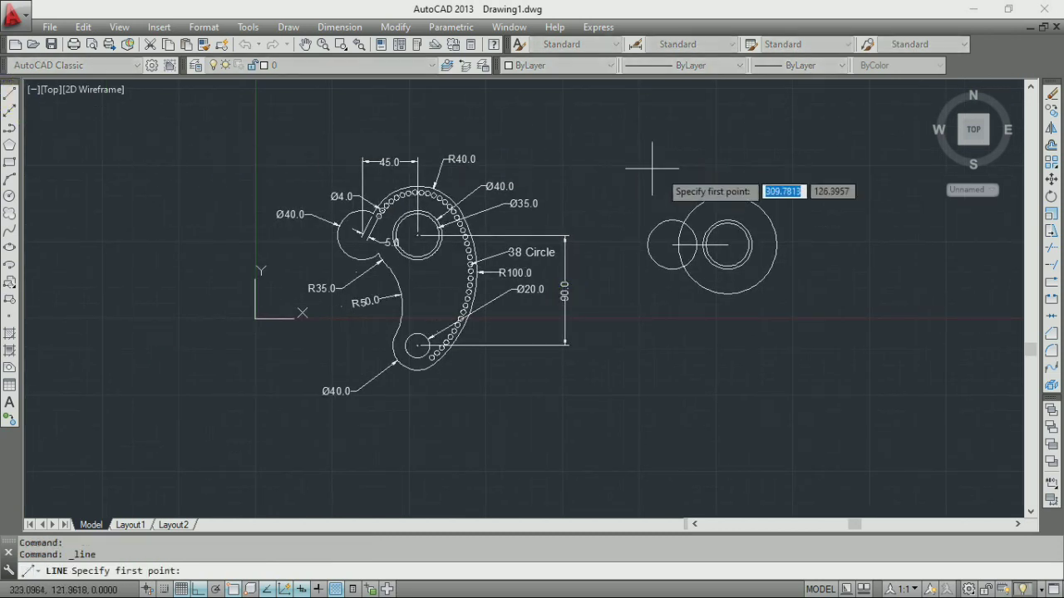
- Draw a 90-unit line straight down from the concentric circles' centre
left_click(727, 245)
type("90")
key("Return")
key("Return")
mouse_move(726, 331)
middle_mouse_down()
mouse_move(700, 349)
mouse_move(665, 347)
middle_mouse_up()
scroll(665, 346, "up", 2)
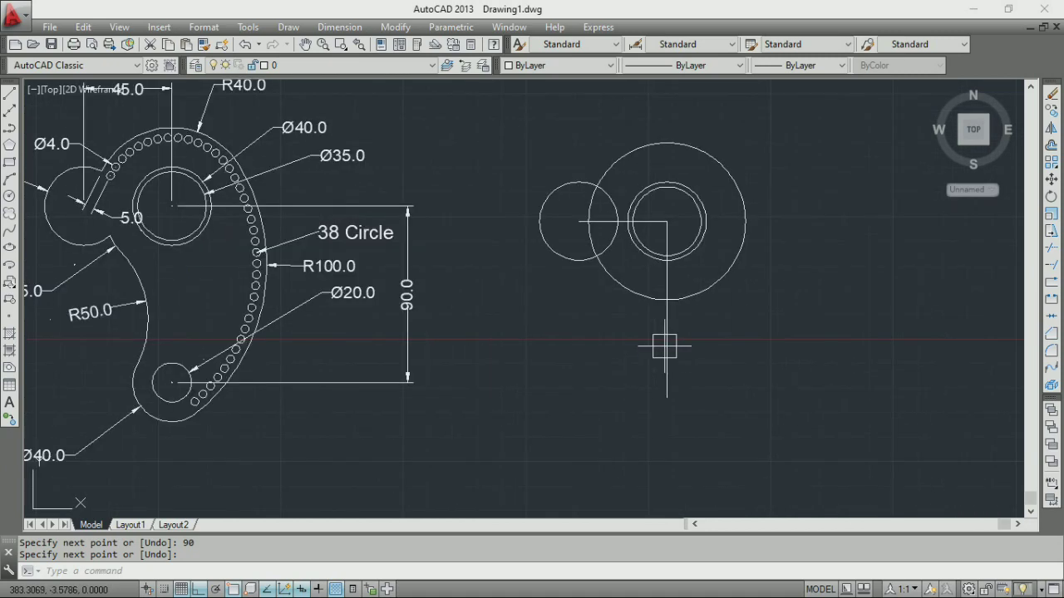
scroll(460, 370, "down", 1)
scroll(271, 382, "up", 1)
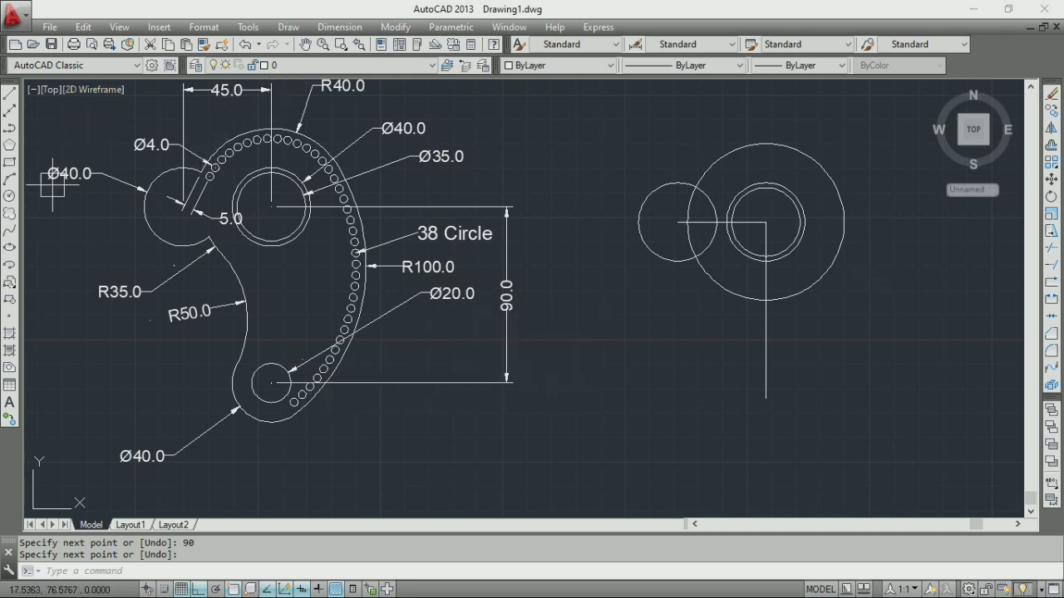
- Draw a Ø20 circle at the bottom end of the 90-unit line
left_click(10, 196)
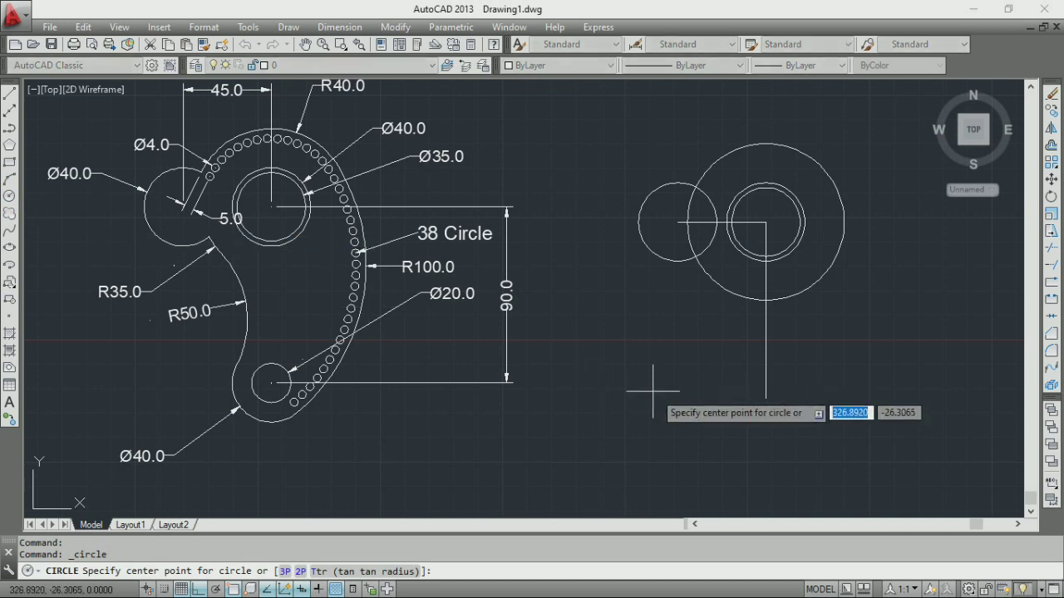
left_click(766, 399)
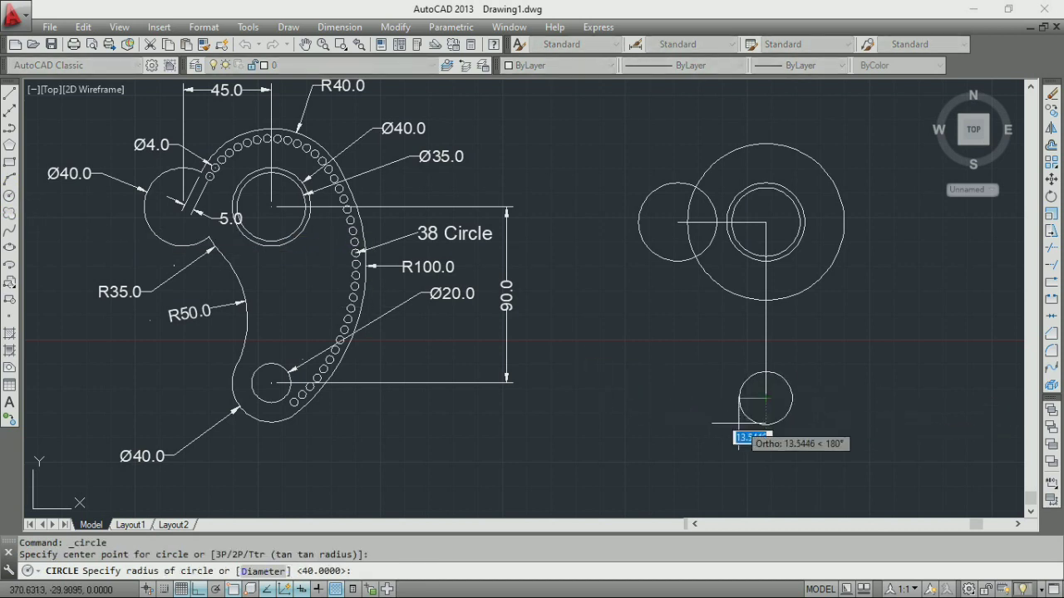
type("d")
key("Return")
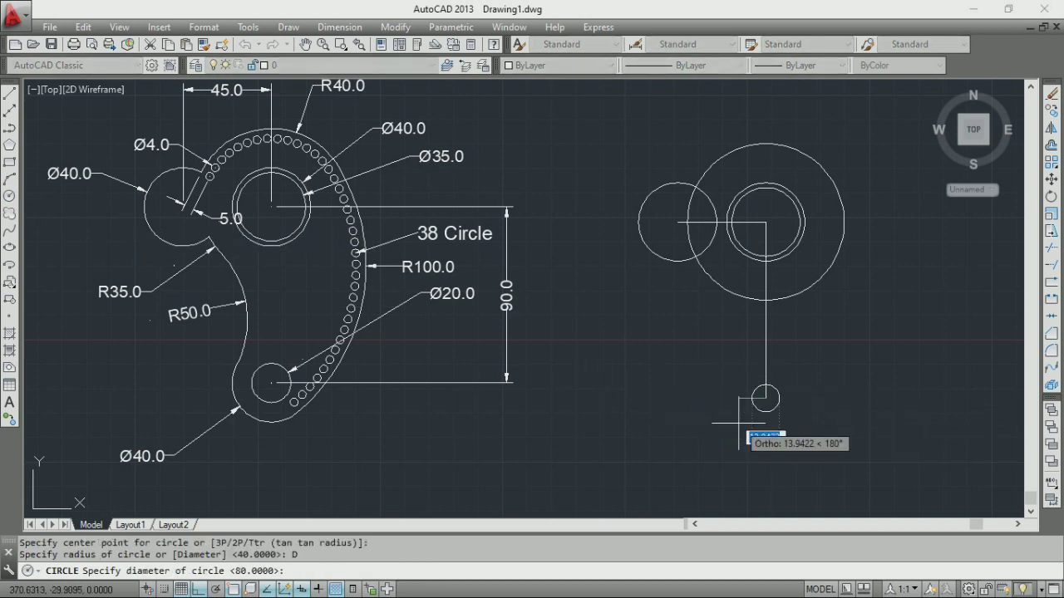
type("20")
key("Return")
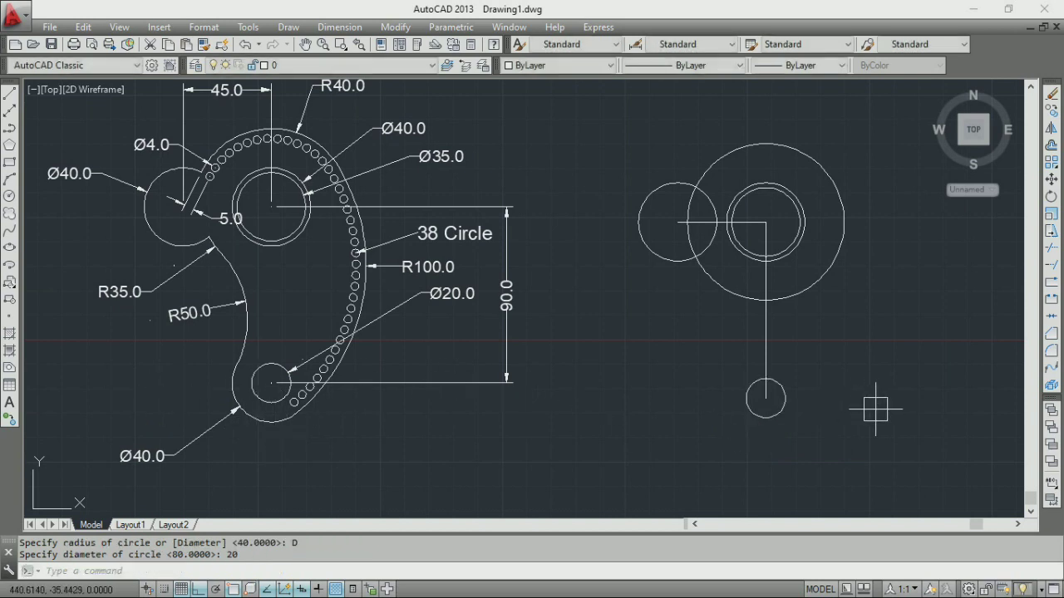
- Add a concentric Ø40 circle around the lower Ø20 hole
key("Return")
left_click(765, 398)
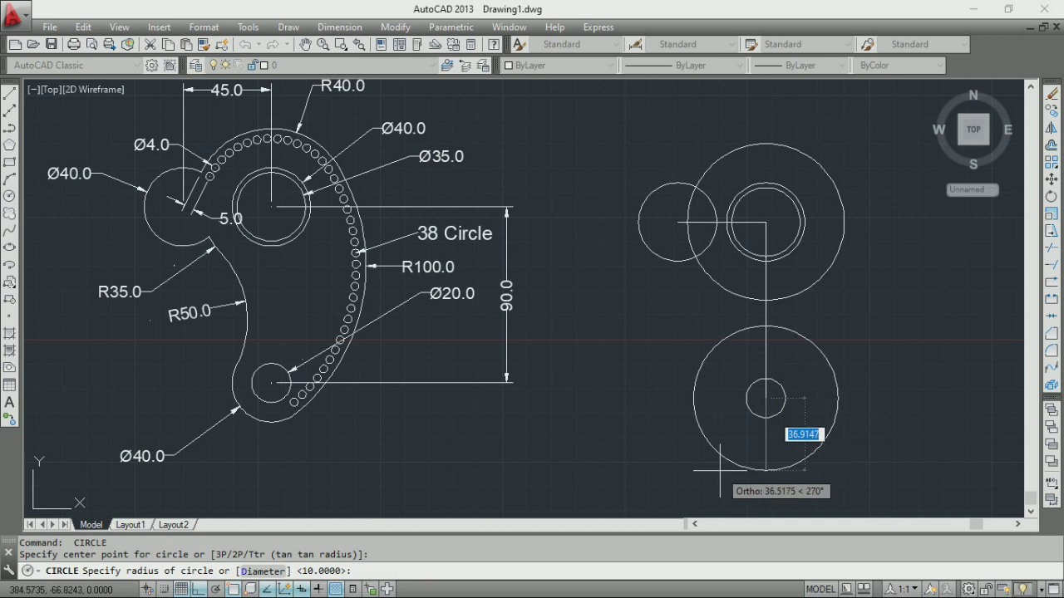
type("D")
key("Return")
type("40")
key("Return")
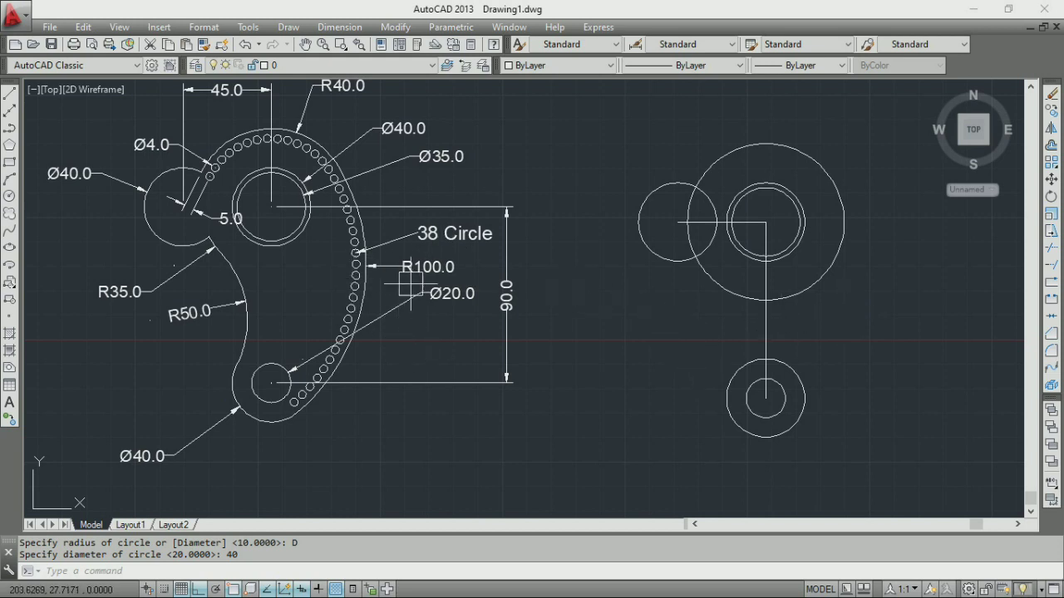
scroll(407, 264, "up", 2)
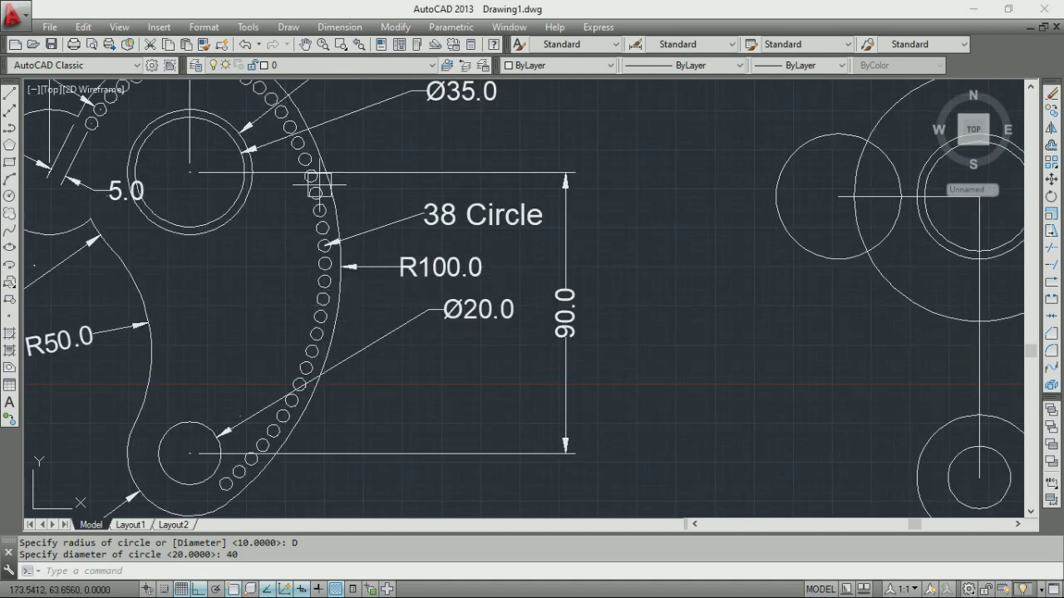
scroll(347, 328, "down", 2)
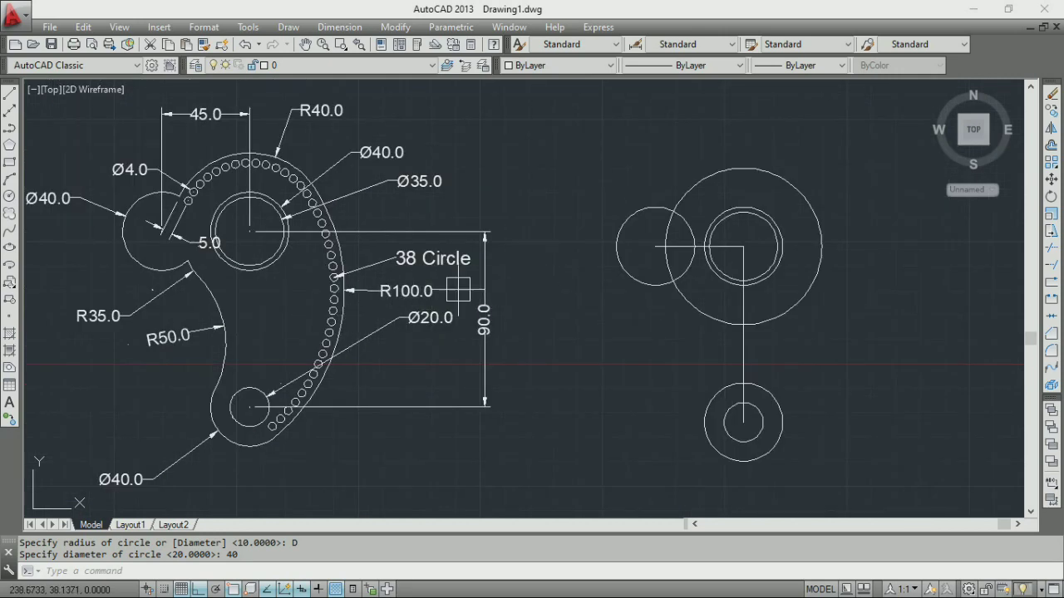
- Inspect the reference's R100.0 dimension and frame both drawings
left_click(389, 290)
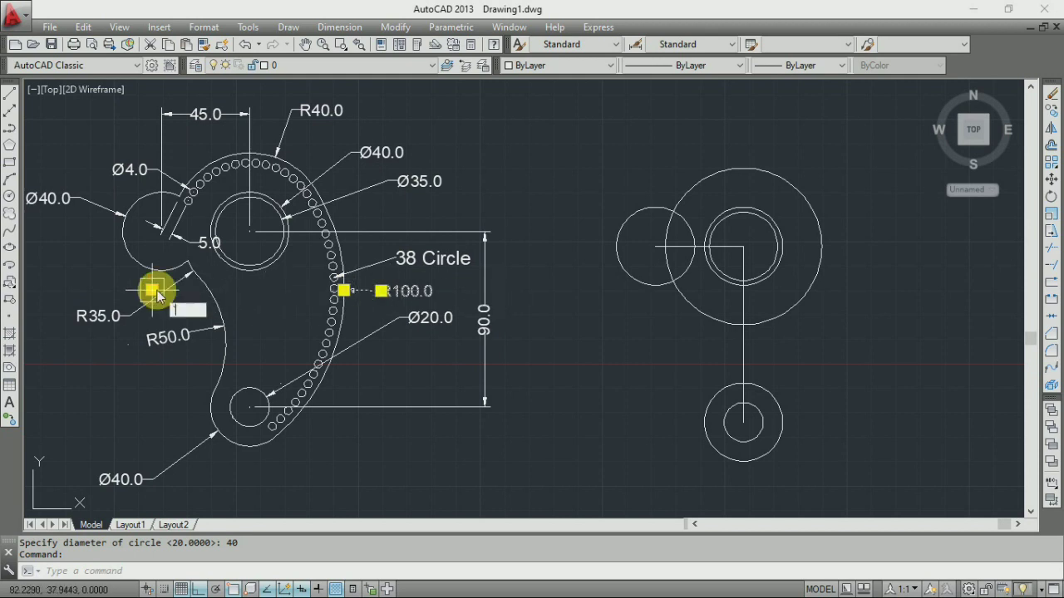
key("Escape")
key("Escape")
middle_click_drag(627, 290, 523, 296)
scroll(584, 301, "down", 2)
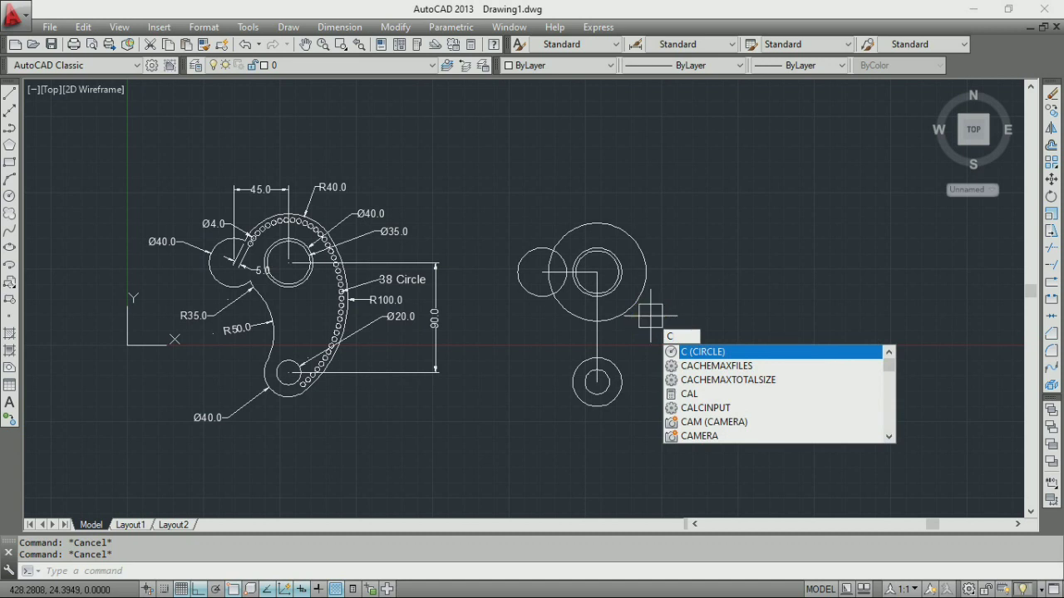
- Draw a radius-100 TTR circle tangent to the upper radius-40 circle and the lower Ø40 circle
key("Return")
type("TTR")
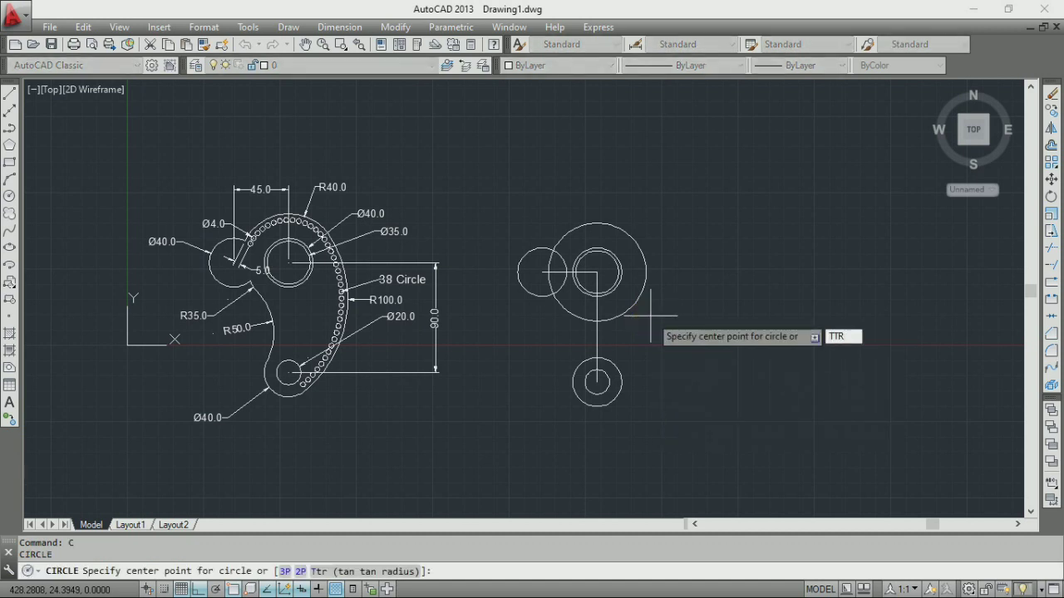
key("Return")
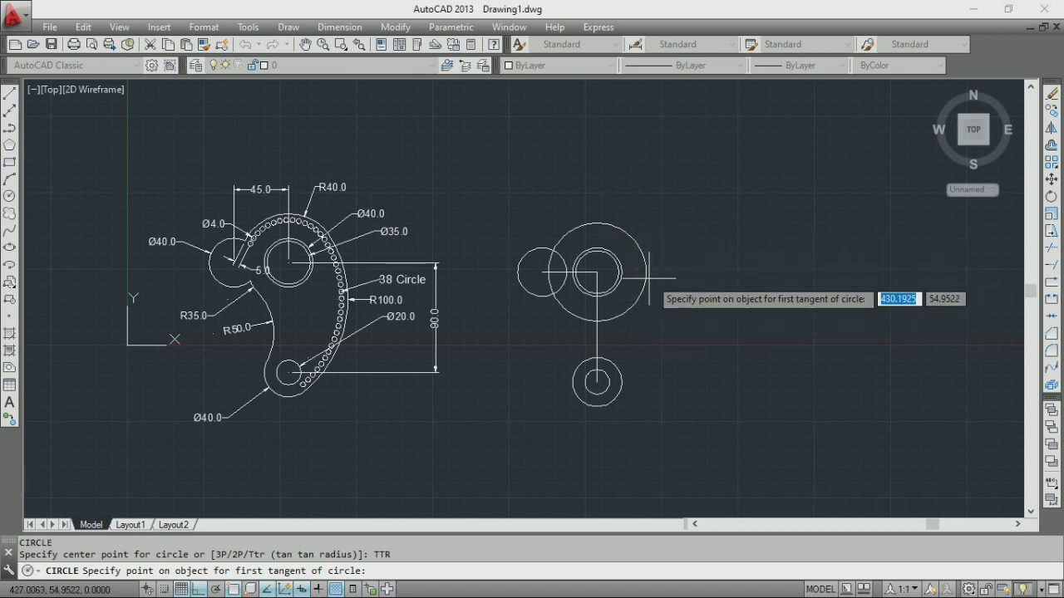
scroll(325, 246, "up", 3)
scroll(315, 230, "up", 2)
scroll(327, 225, "down", 2)
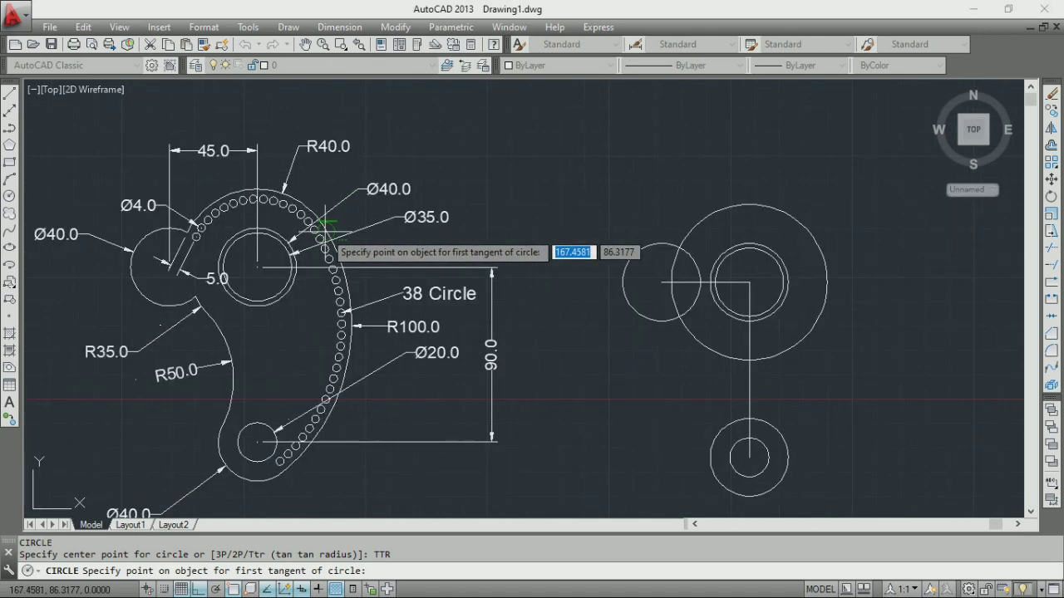
scroll(326, 224, "down", 2)
scroll(321, 225, "up", 2)
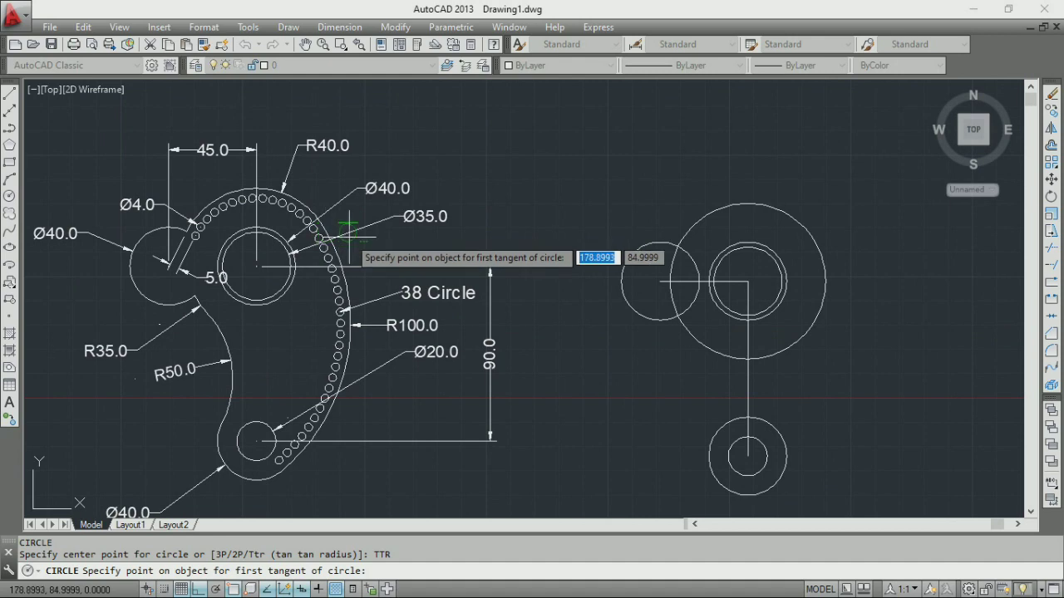
scroll(351, 225, "down", 2)
scroll(648, 277, "up", 2)
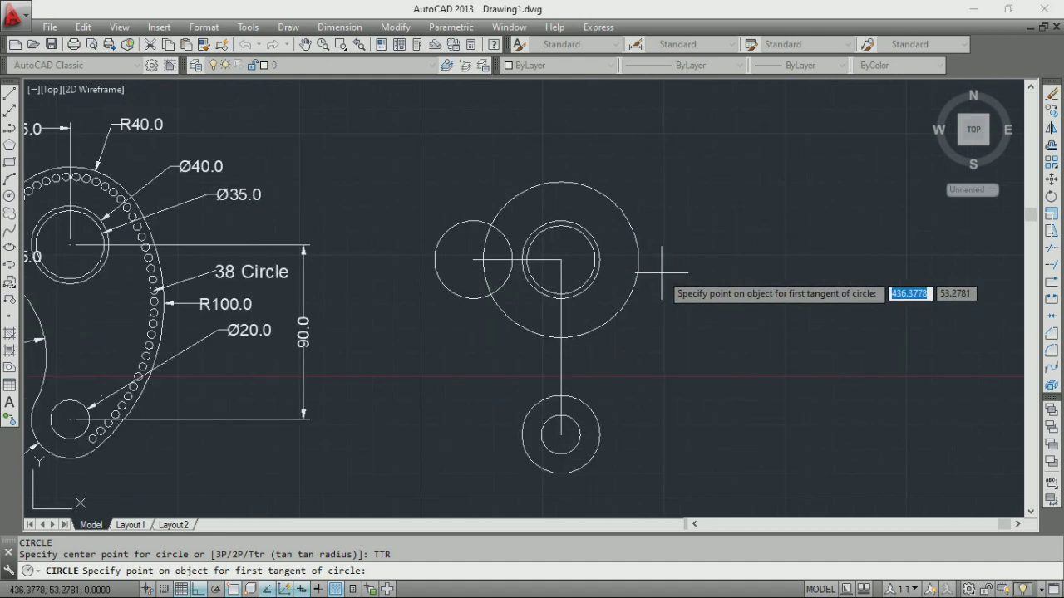
left_click(604, 193)
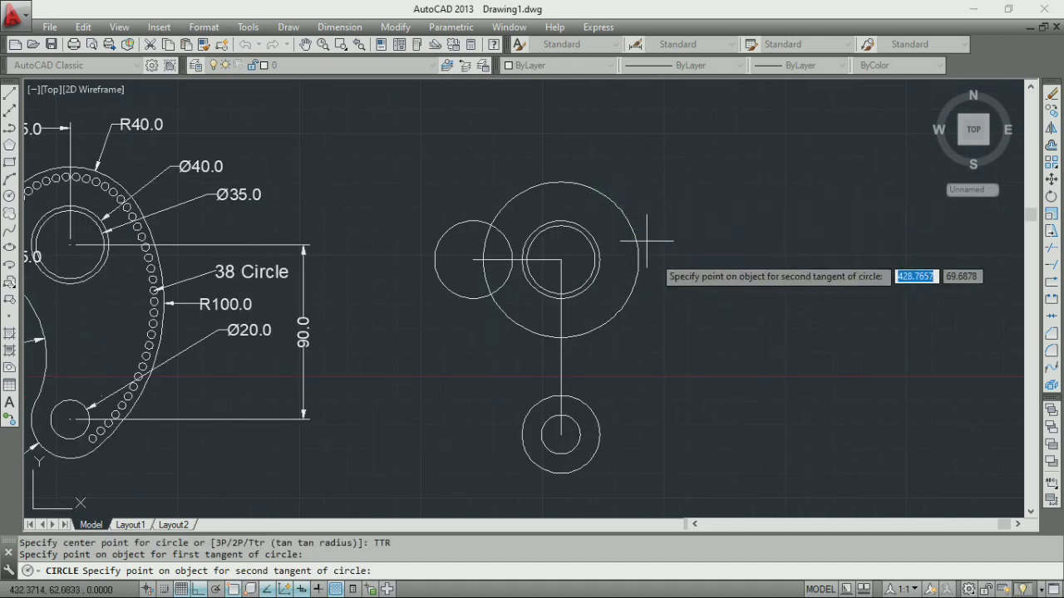
left_click(581, 468)
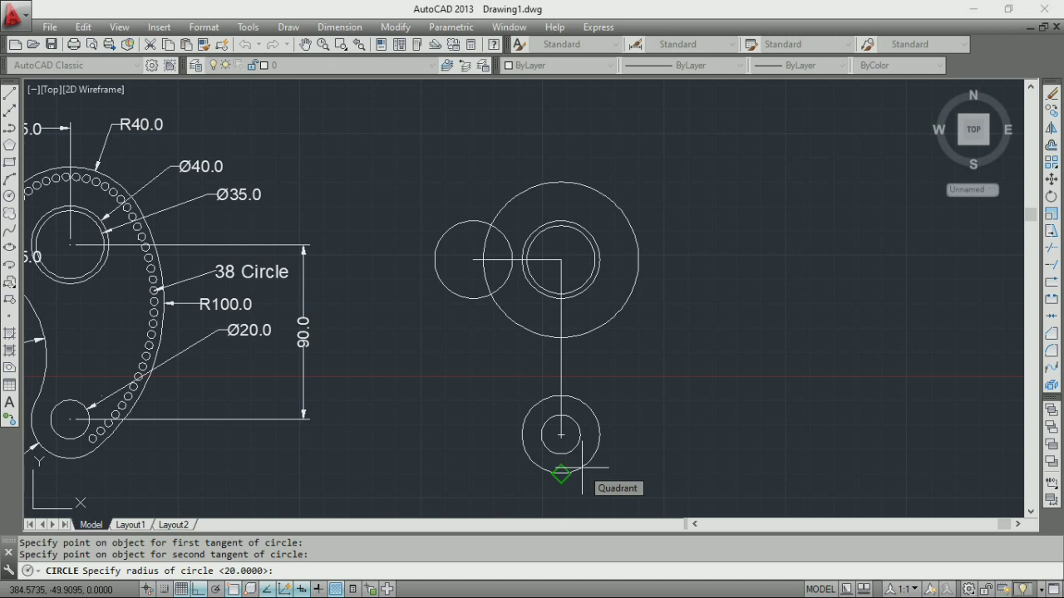
type("100")
key("Return")
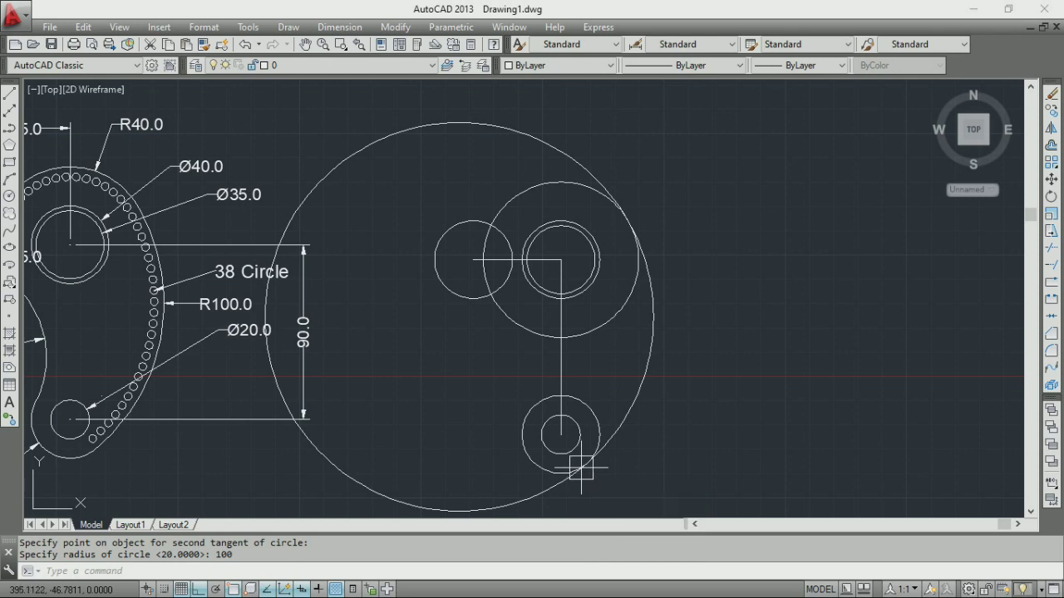
left_click(639, 391)
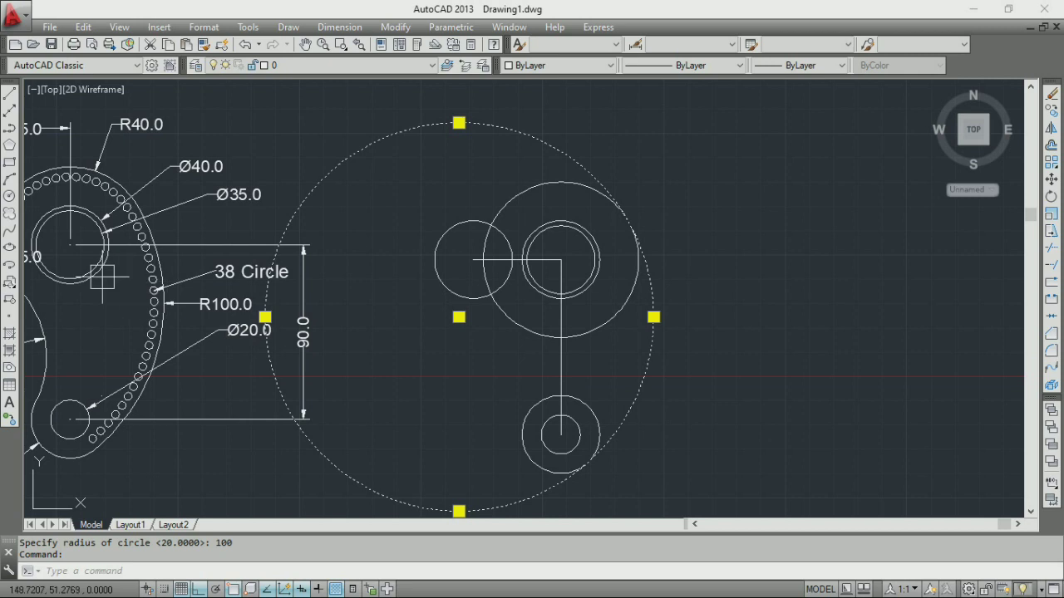
key("Escape")
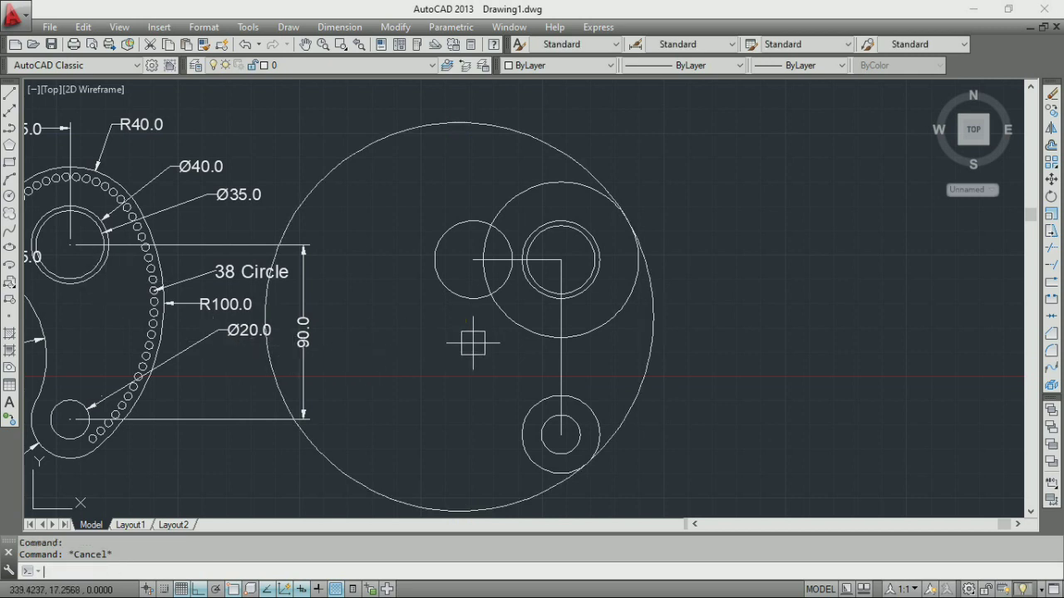
- Trim three unwanted arcs off the radius-100 circle and the left circle's inner overlap
type("tr")
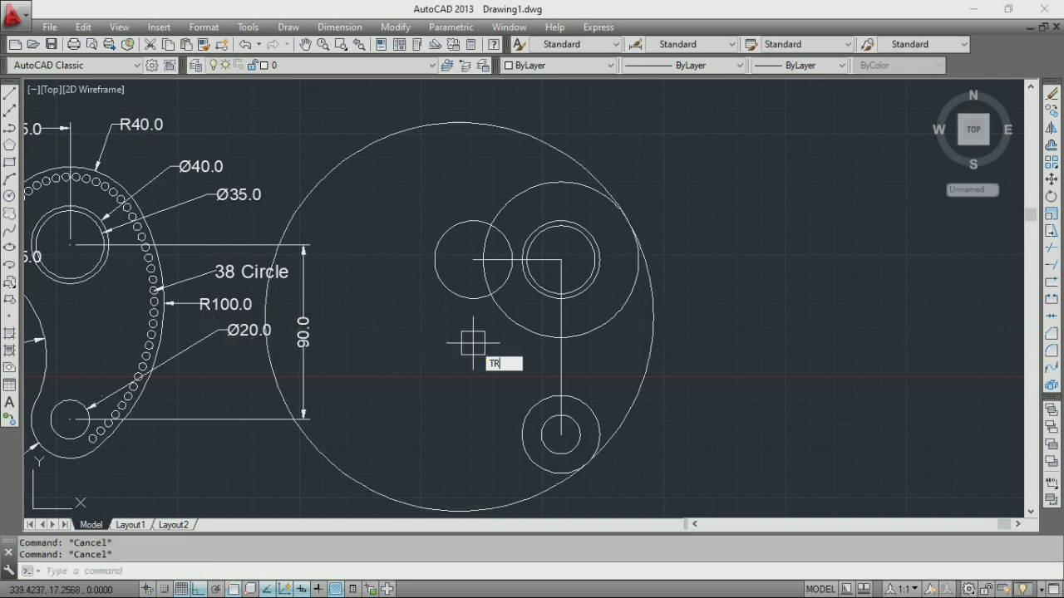
key("Return")
left_click(332, 162)
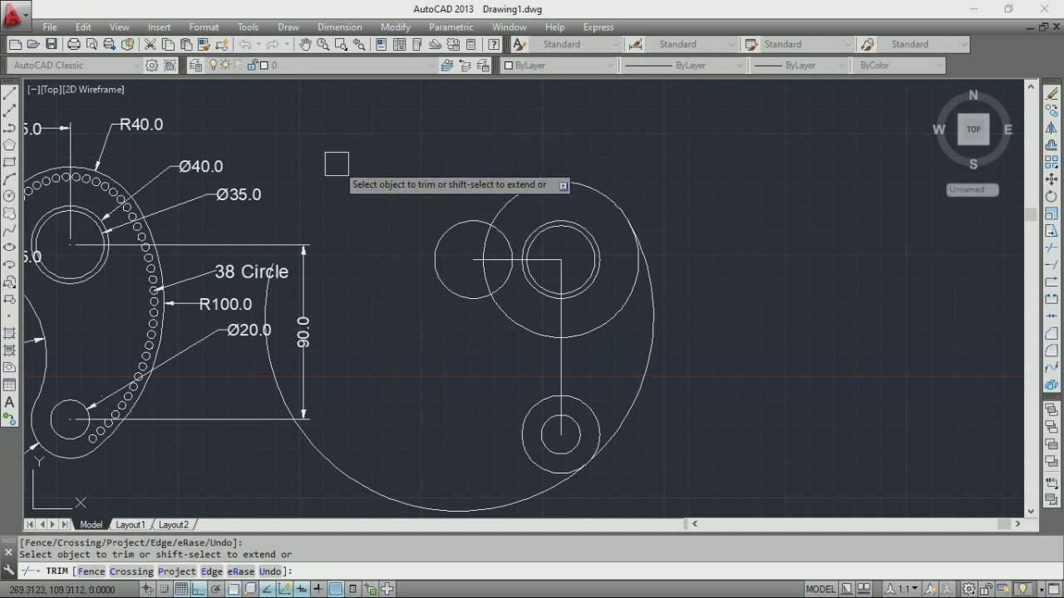
left_click(269, 389)
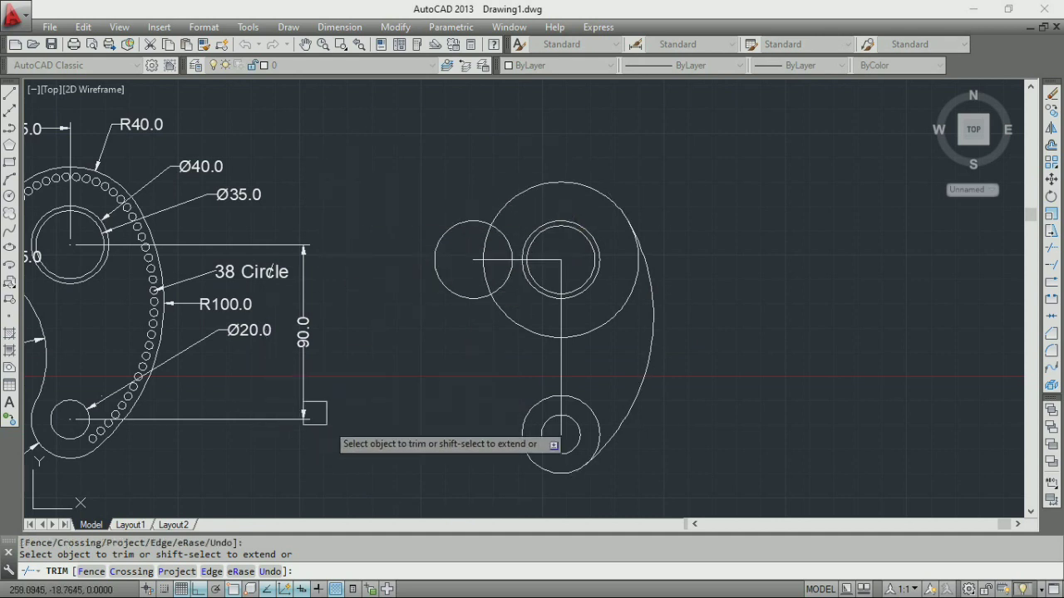
left_click(621, 305)
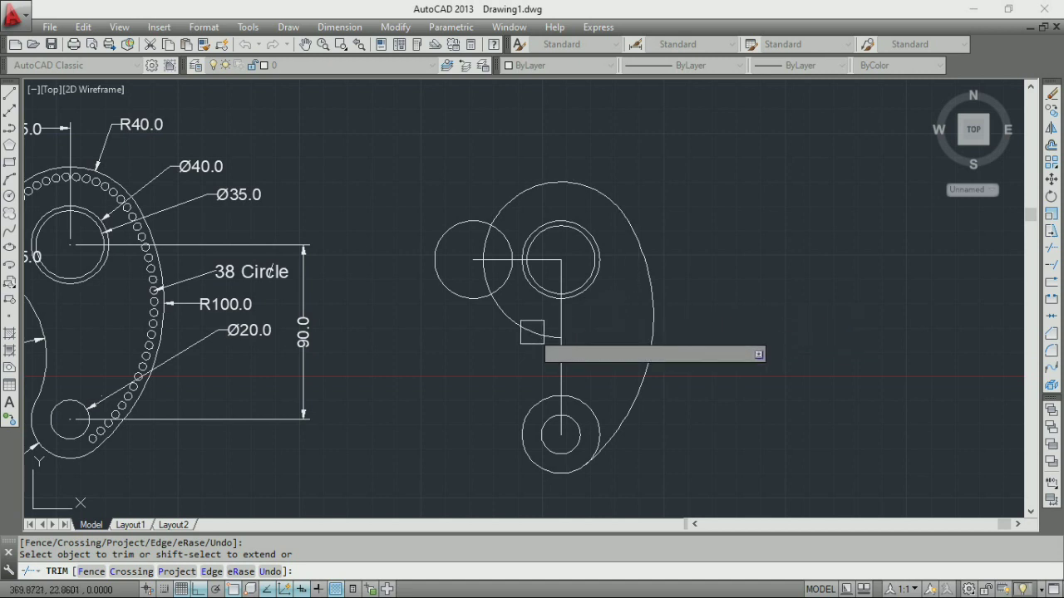
left_click(486, 241)
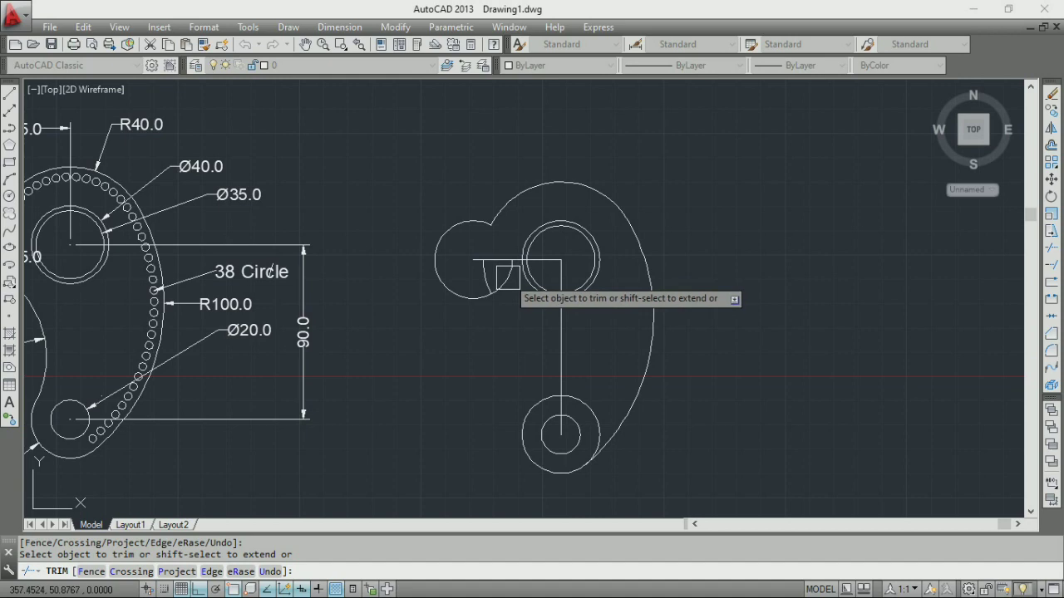
scroll(510, 280, "down", 3)
scroll(512, 280, "up", 3)
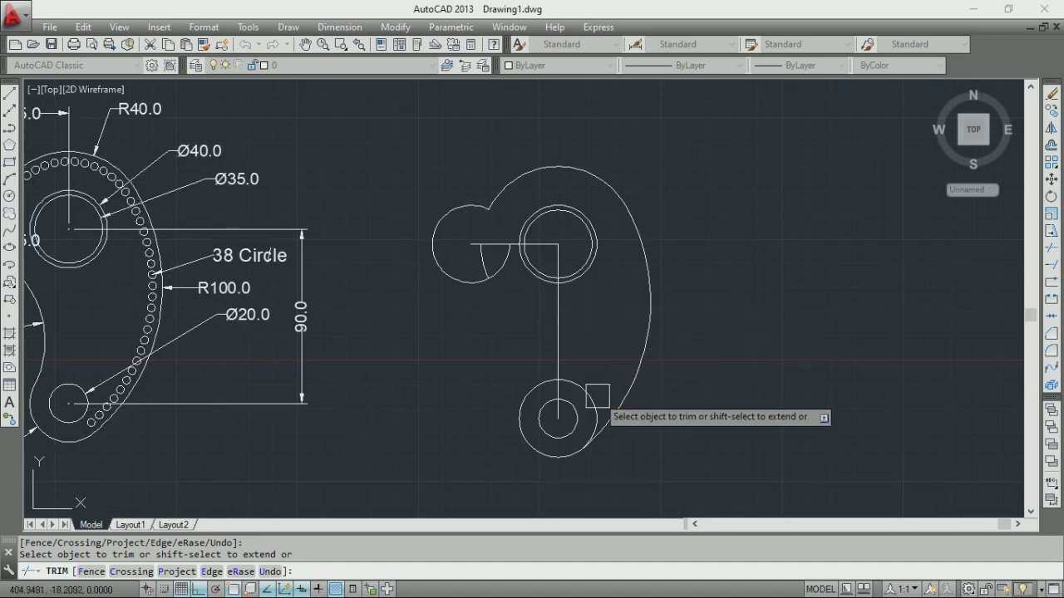
scroll(597, 396, "down", 2)
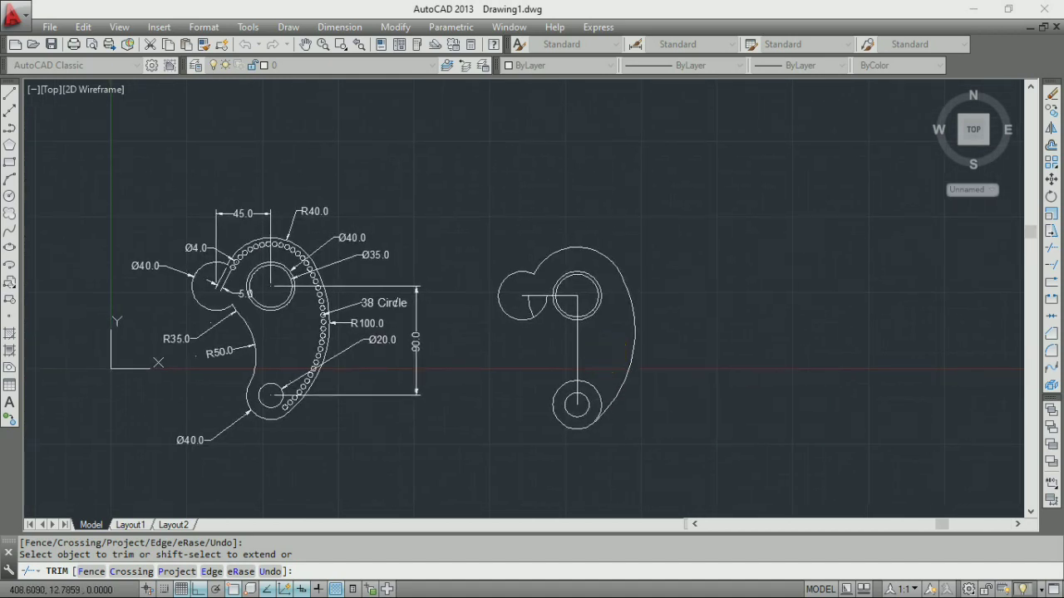
scroll(216, 340, "up", 2)
key("Escape")
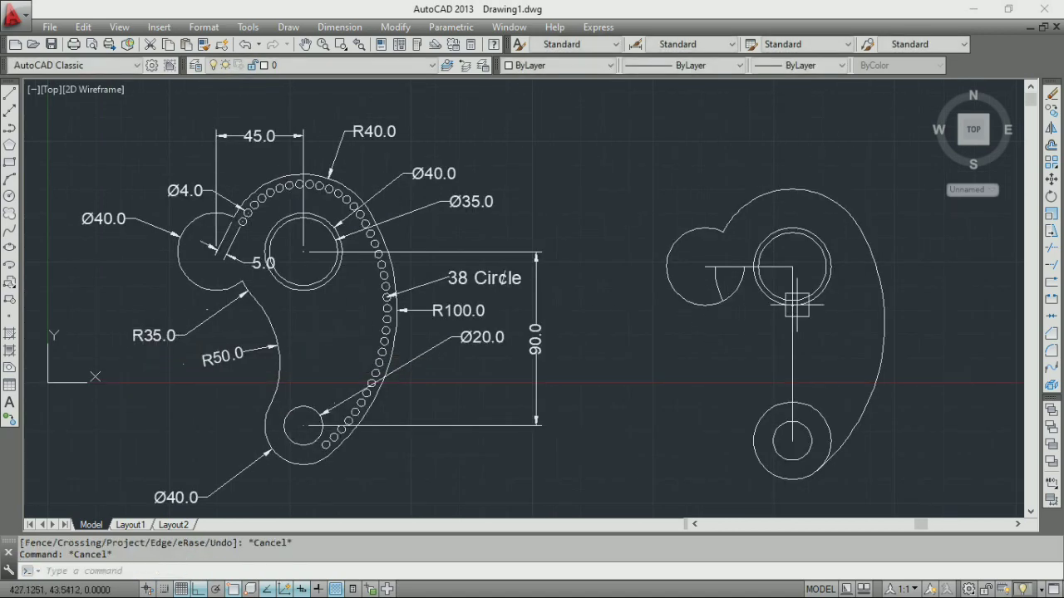
middle_click_drag(783, 281, 708, 240)
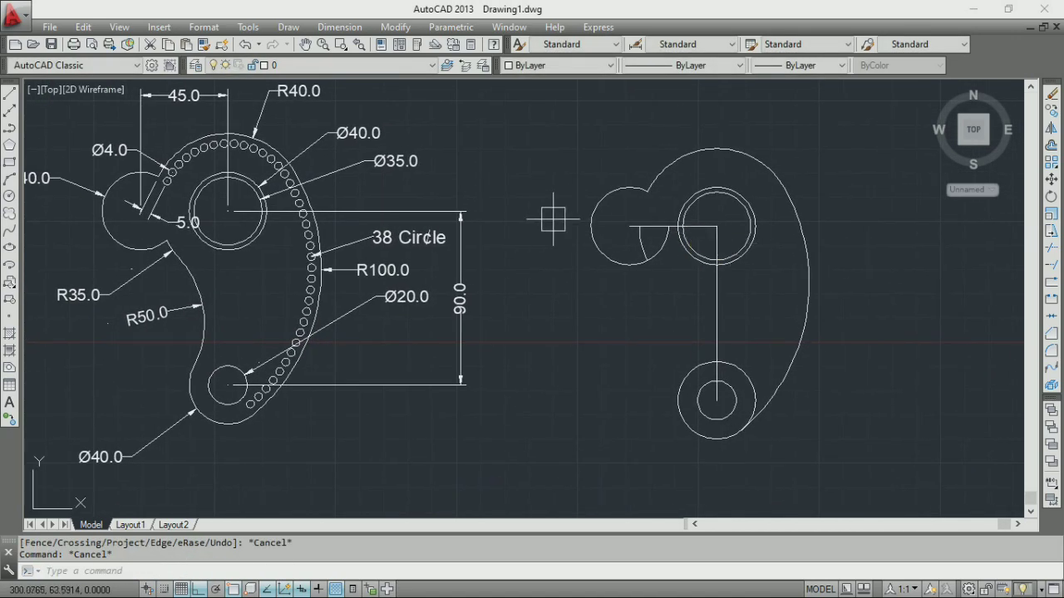
- Draw a radius-35 circle on the upper hole's centre and check the reference's R35 arc
left_click(10, 197)
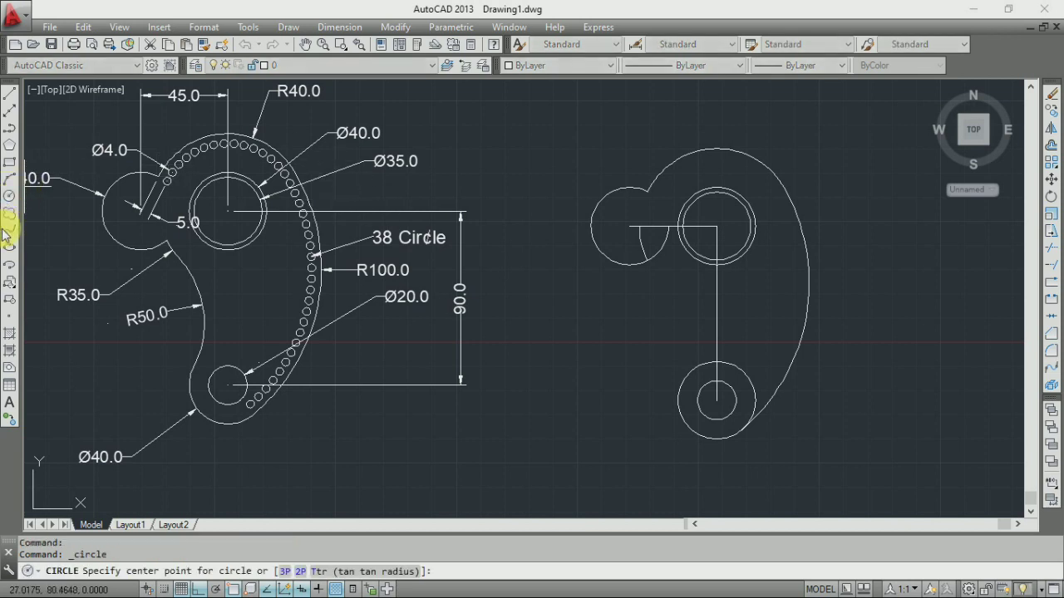
left_click(717, 226)
type("R")
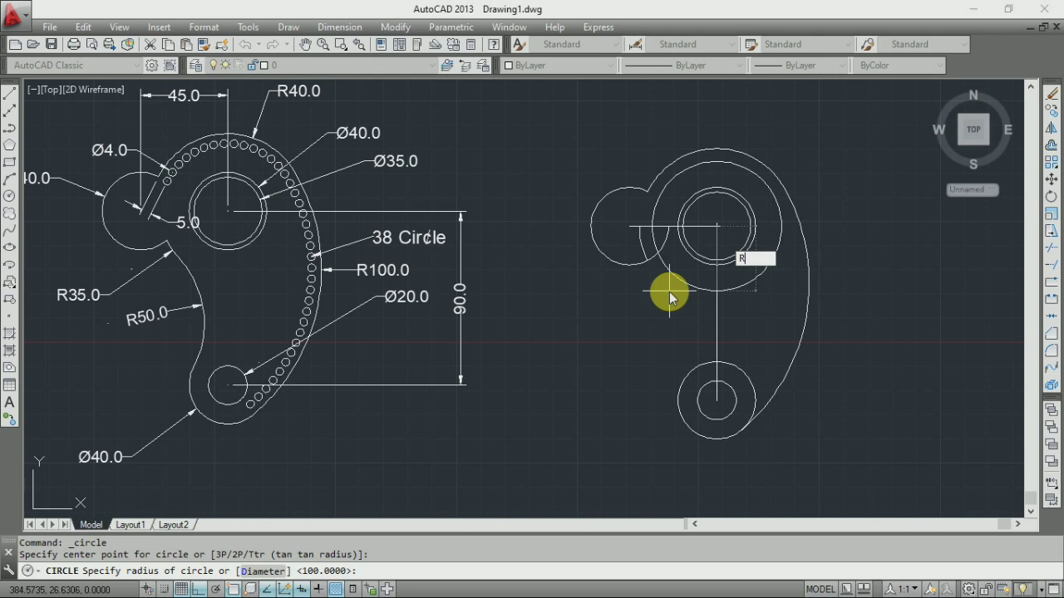
type("5")
key("Return")
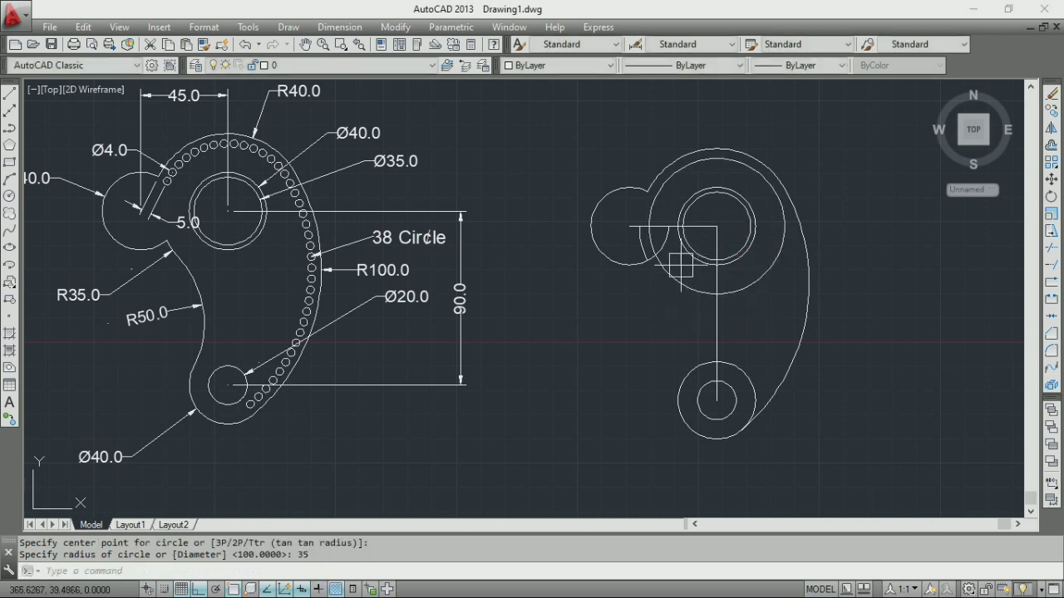
middle_click_drag(125, 343, 159, 343)
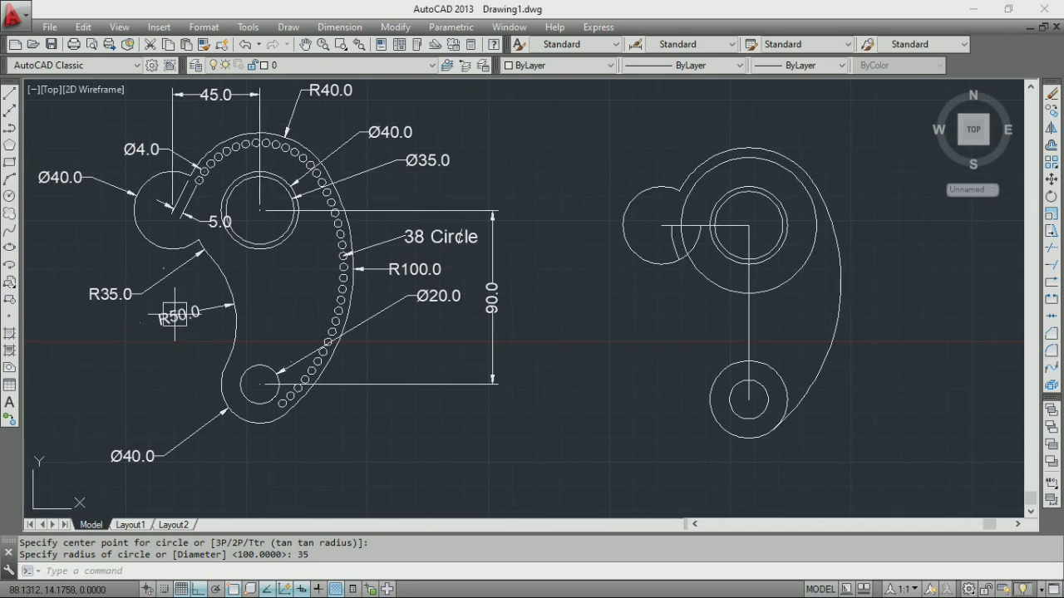
left_click(235, 324)
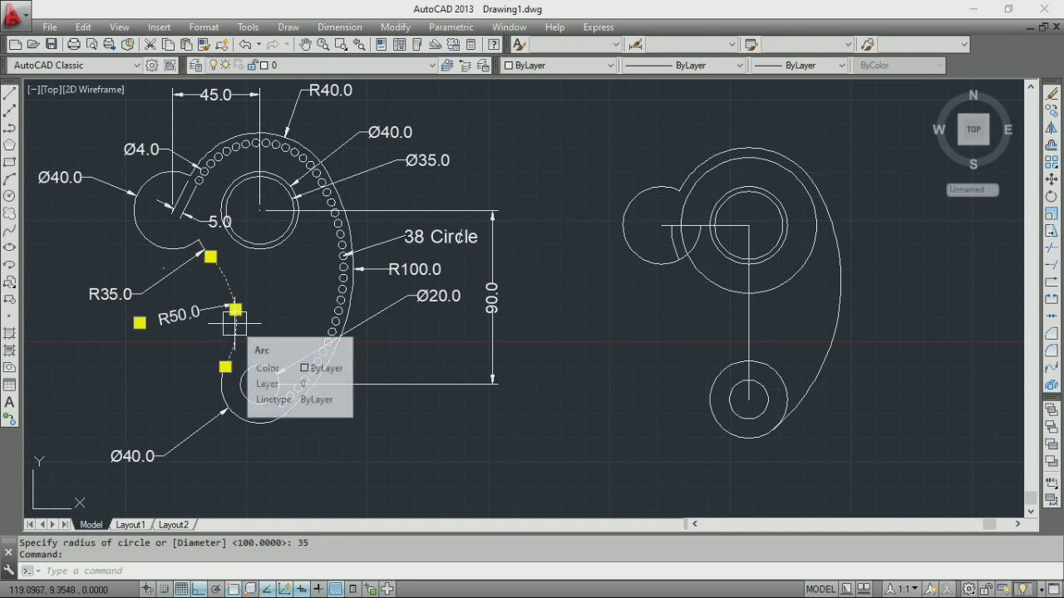
key("Escape")
key("Escape")
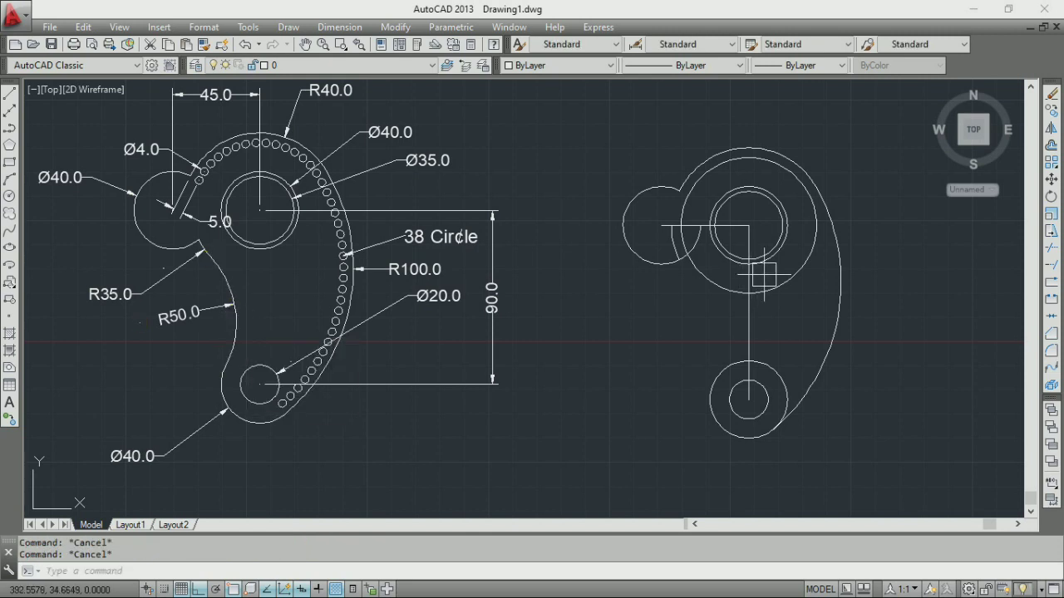
- Draw a TTR circle of radius 50 tangent to the left R35 lobe and the lower Ø40 circle
type("c")
key("Return")
type("TTR")
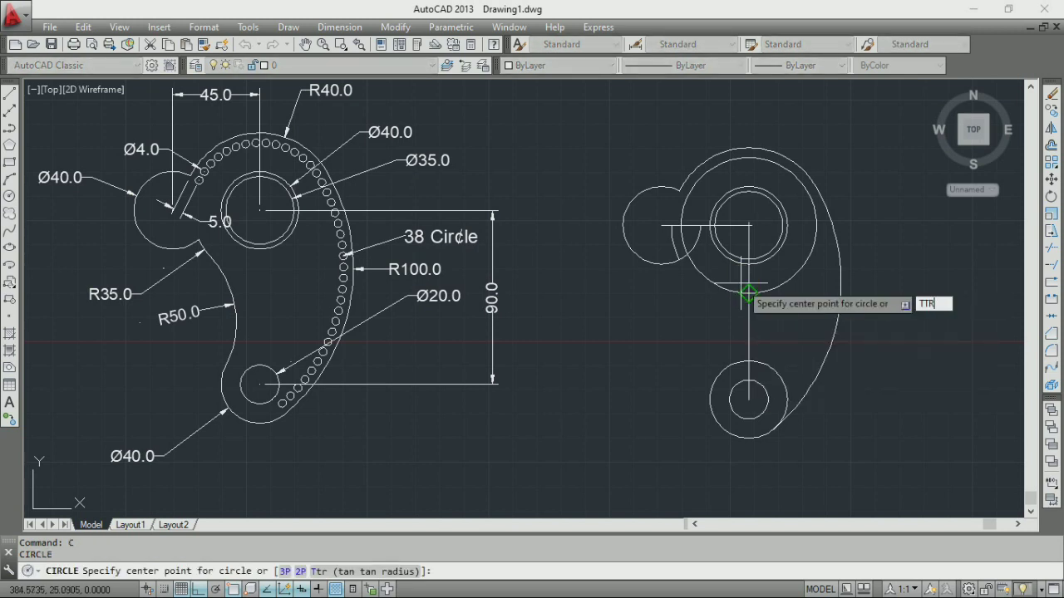
key("Return")
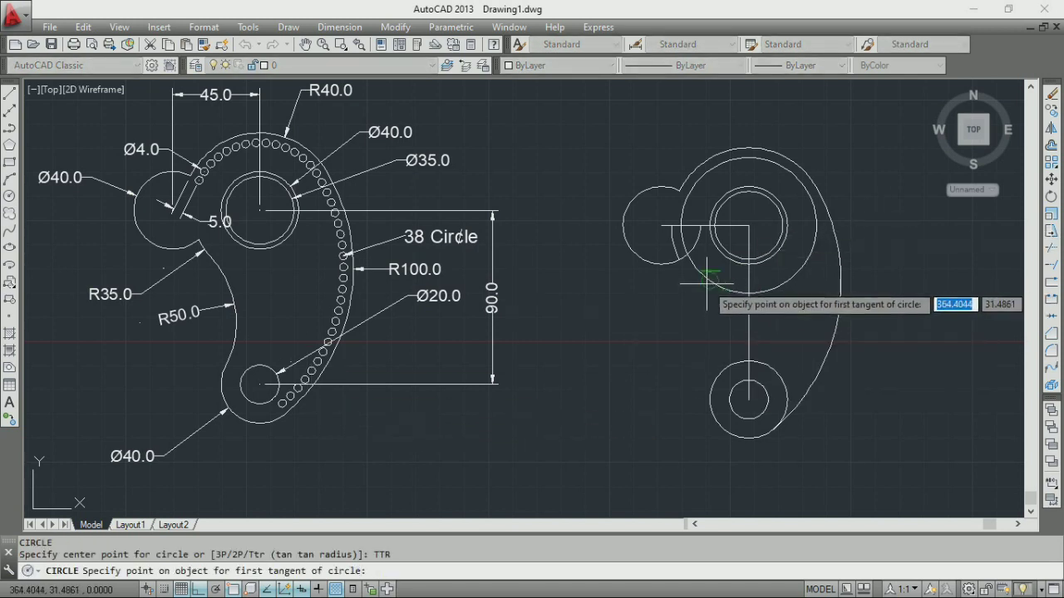
left_click(710, 283)
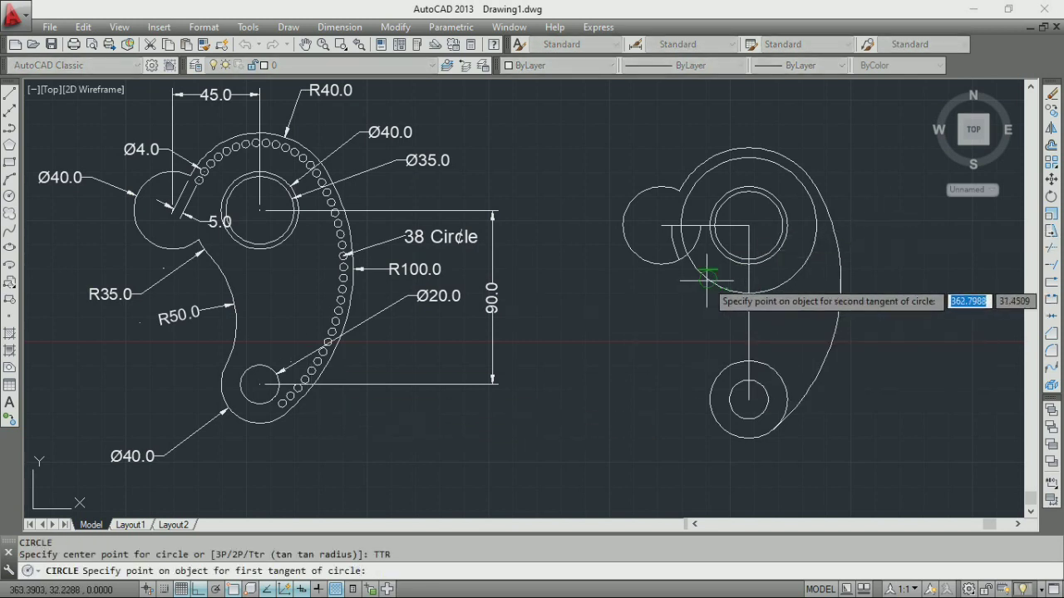
left_click(708, 400)
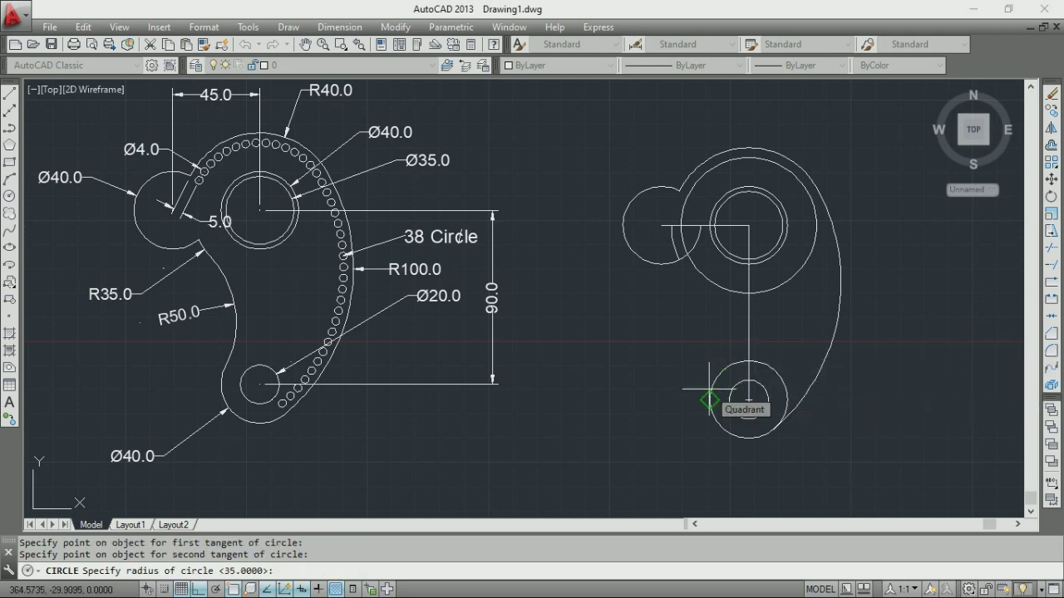
type("50")
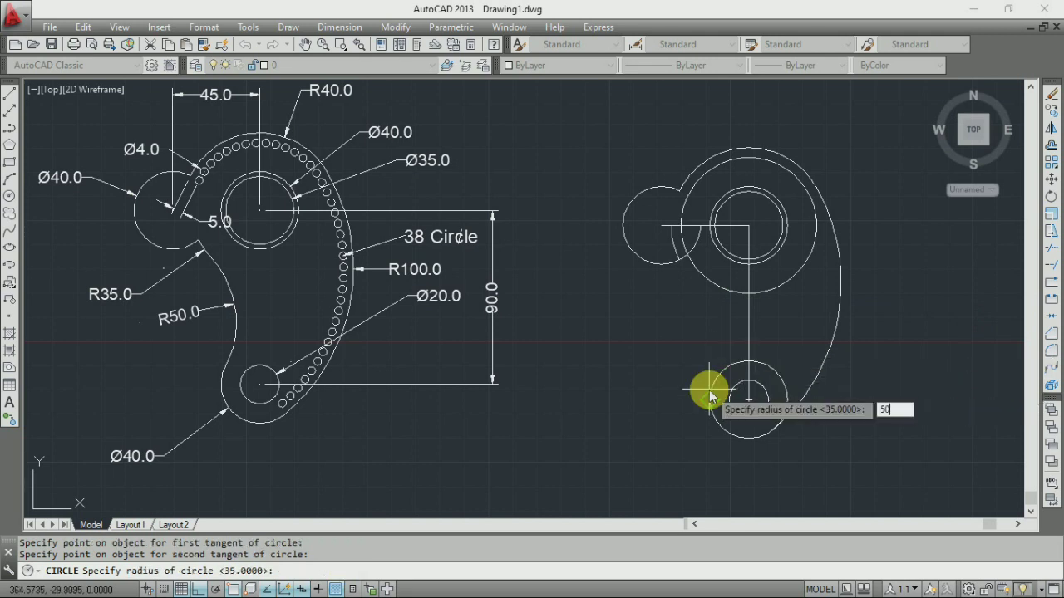
key("Return")
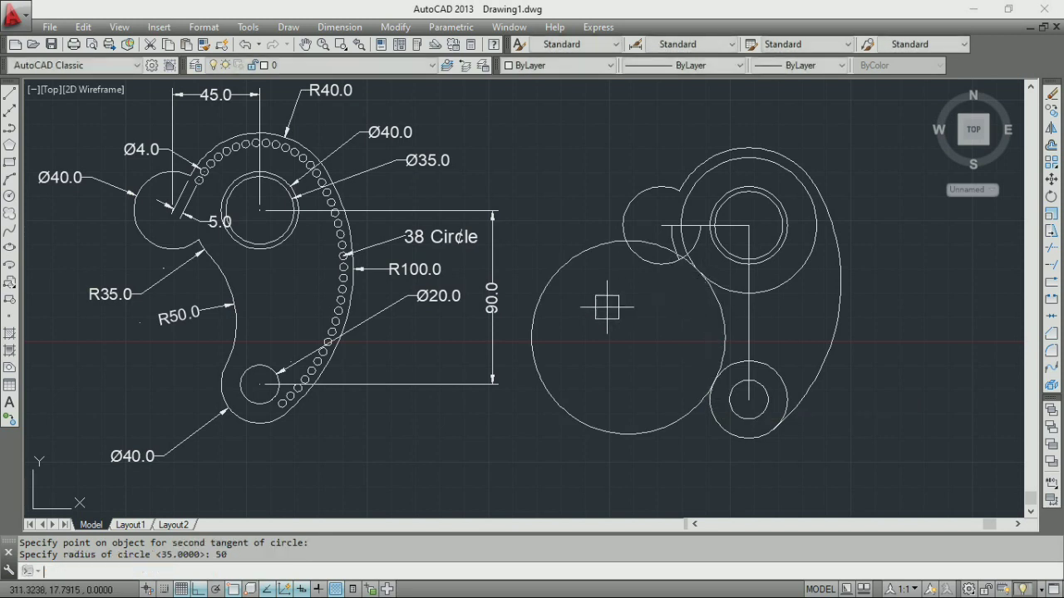
key("Escape")
- Trim away the left portion of the large circle, then undo that trim
type("TR")
key("Return")
key("Return")
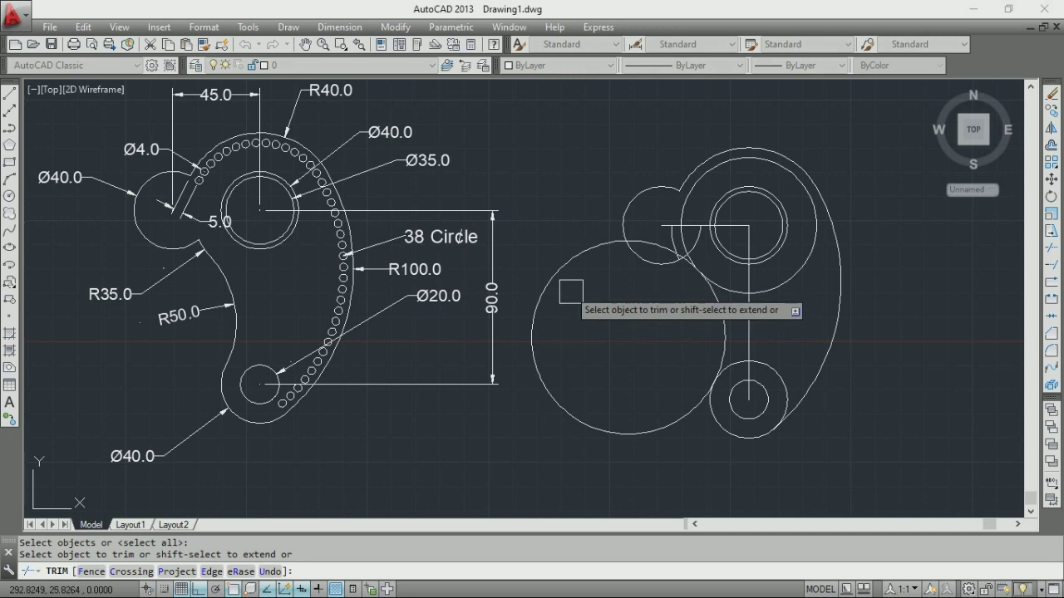
left_click(550, 290)
scroll(705, 278, "up", 5)
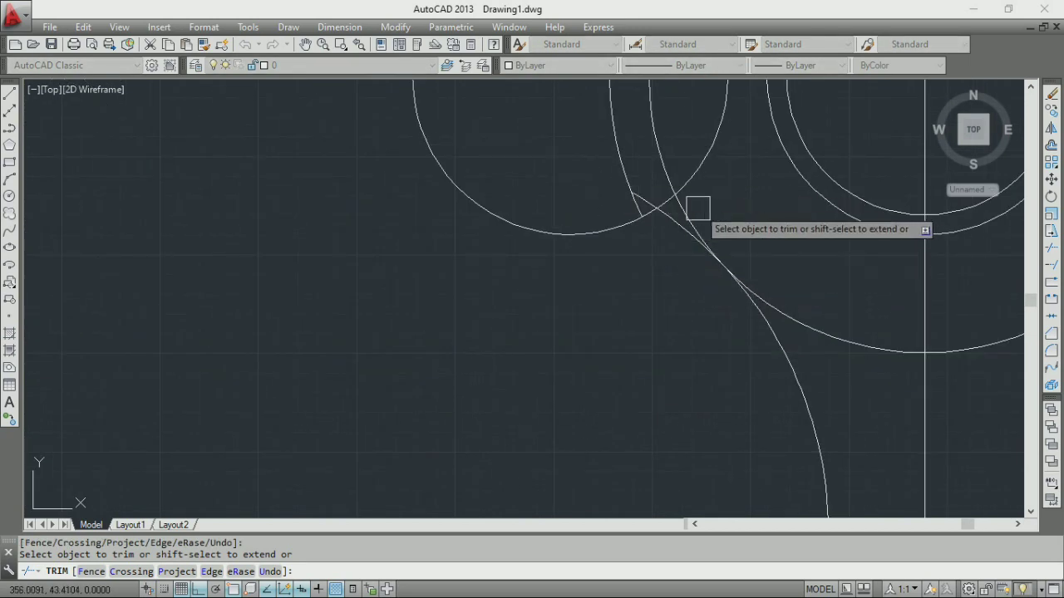
scroll(696, 207, "up", 4)
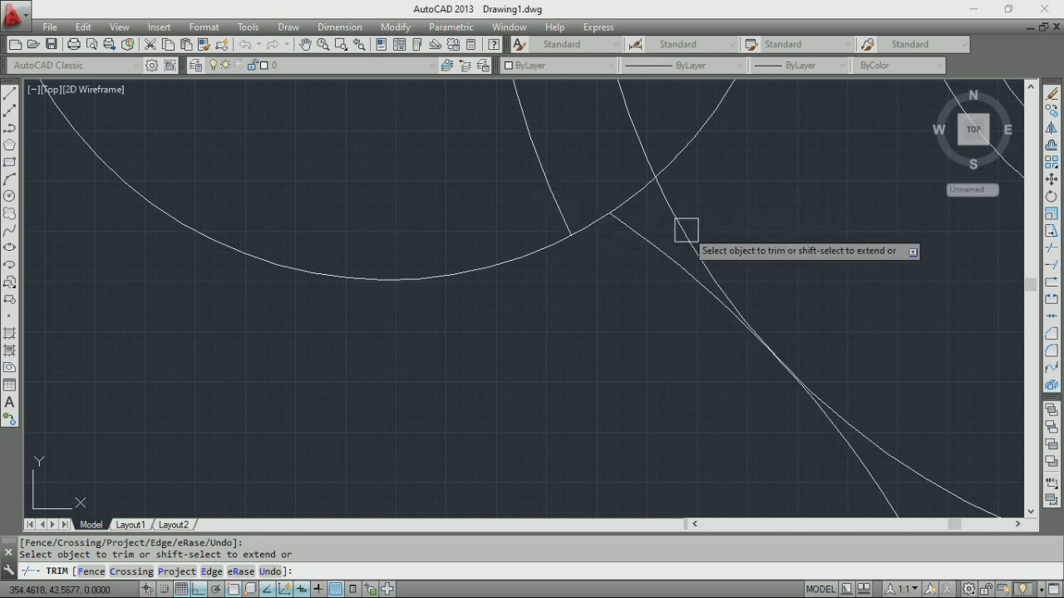
scroll(689, 235, "down", 4)
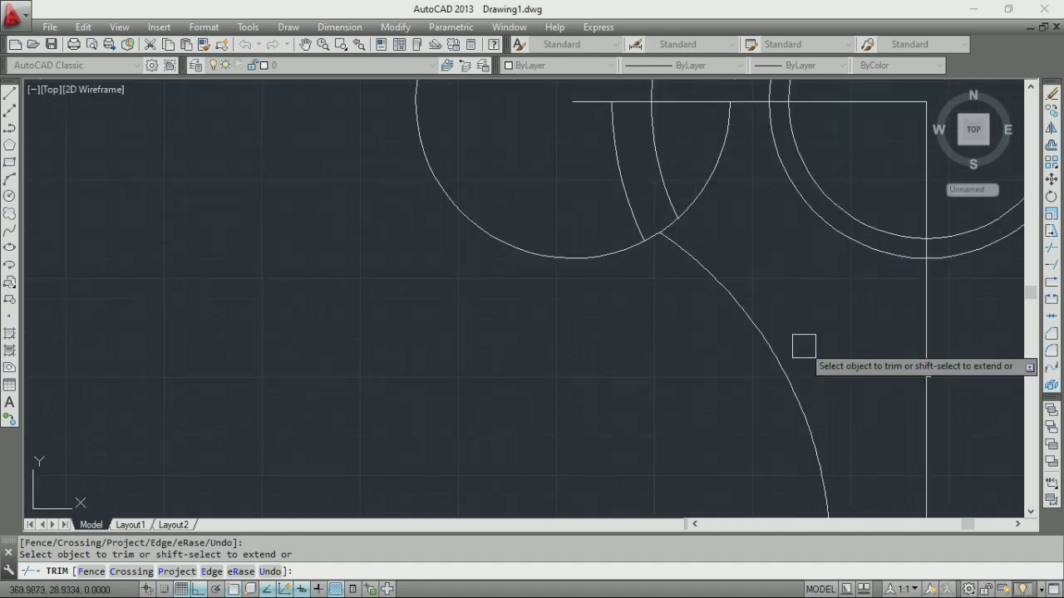
scroll(803, 347, "down", 4)
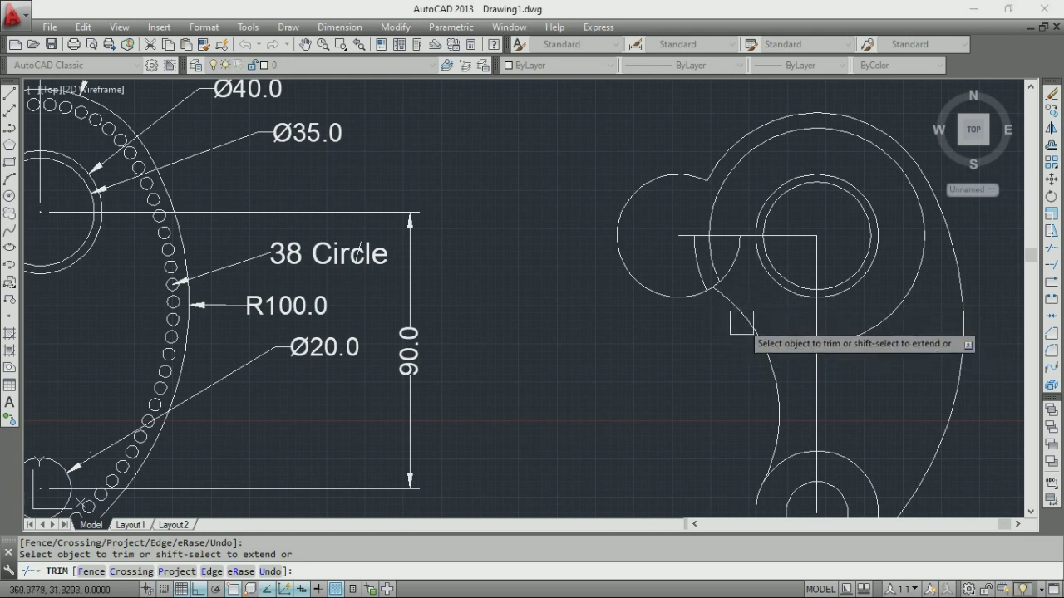
key("ctrl+z")
scroll(740, 326, "down", 2)
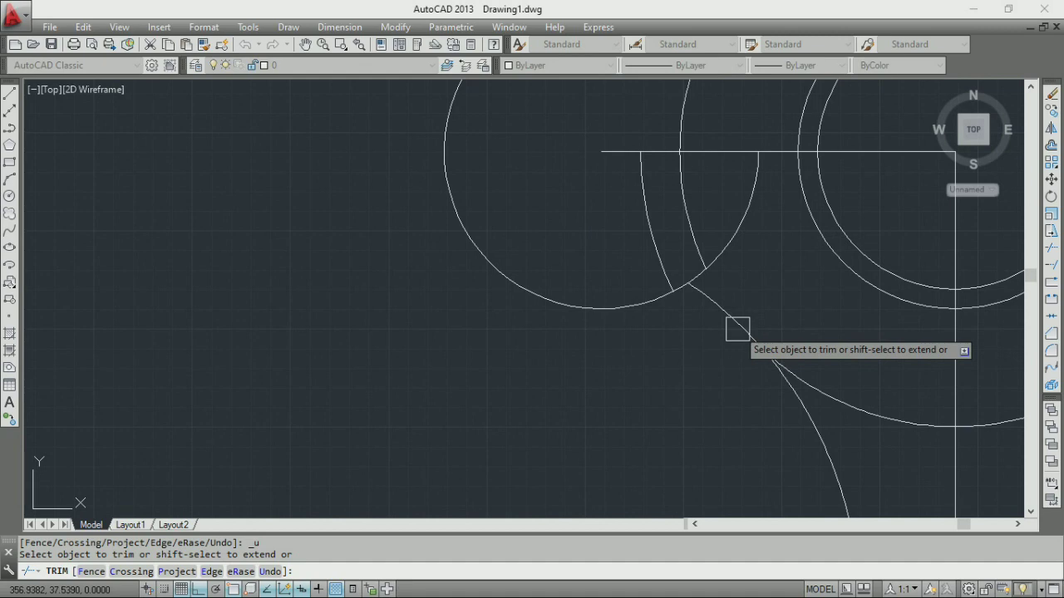
scroll(752, 334, "down", 2)
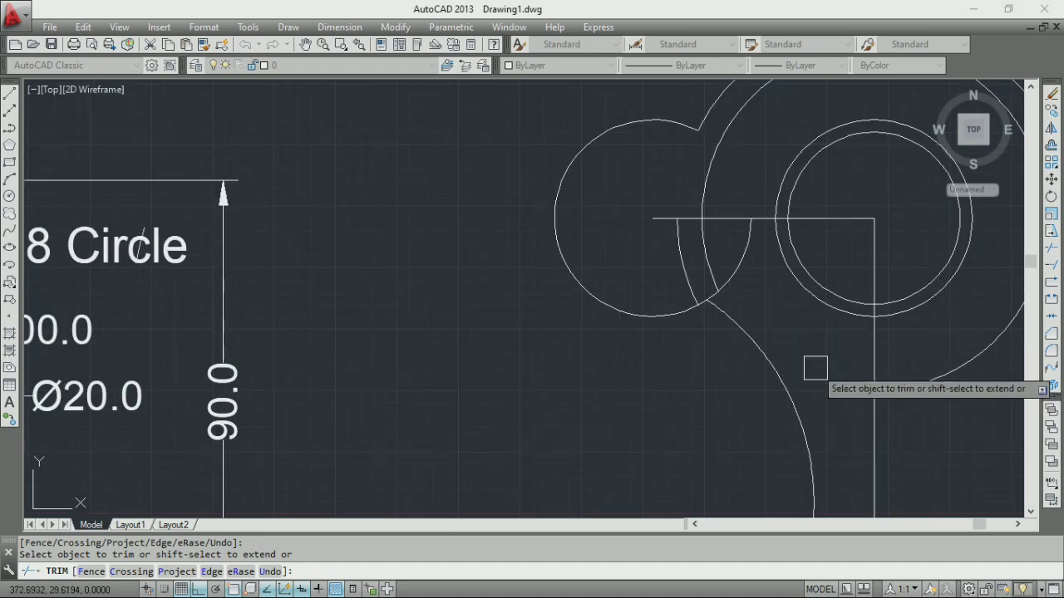
scroll(816, 368, "down", 4)
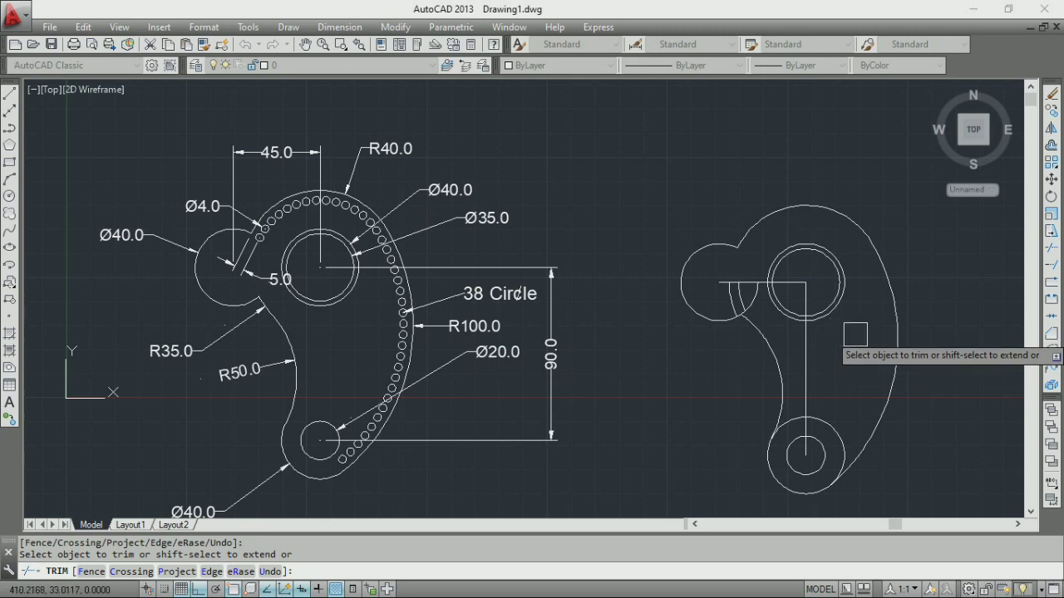
scroll(723, 295, "up", 4)
key("Escape")
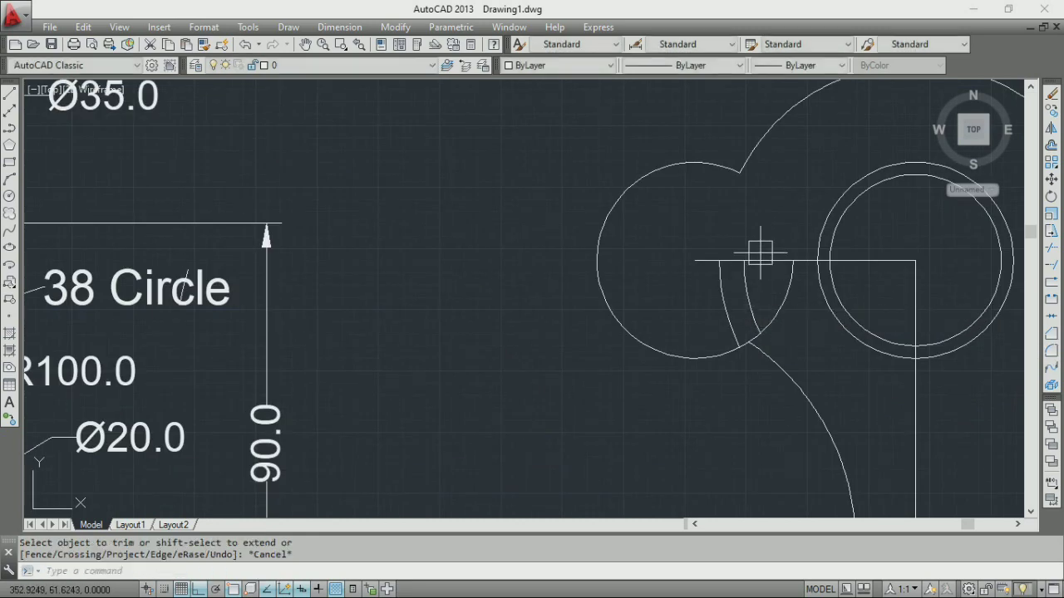
- Delete the three leftover line and arc pieces near the left lobe
left_click(758, 265)
left_click(708, 236)
key("Delete")
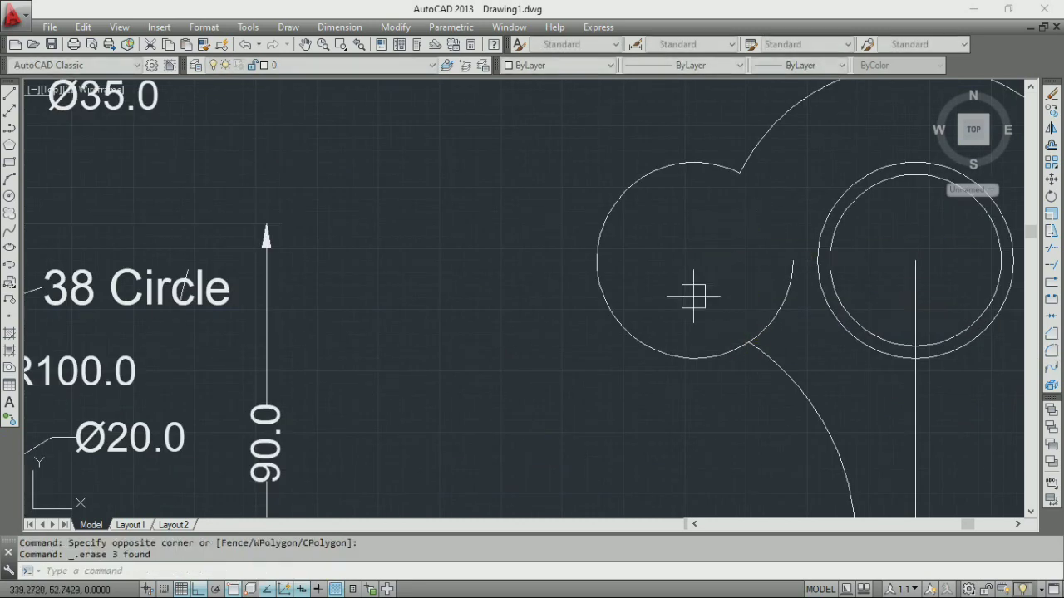
scroll(691, 294, "down", 4)
scroll(733, 295, "up", 4)
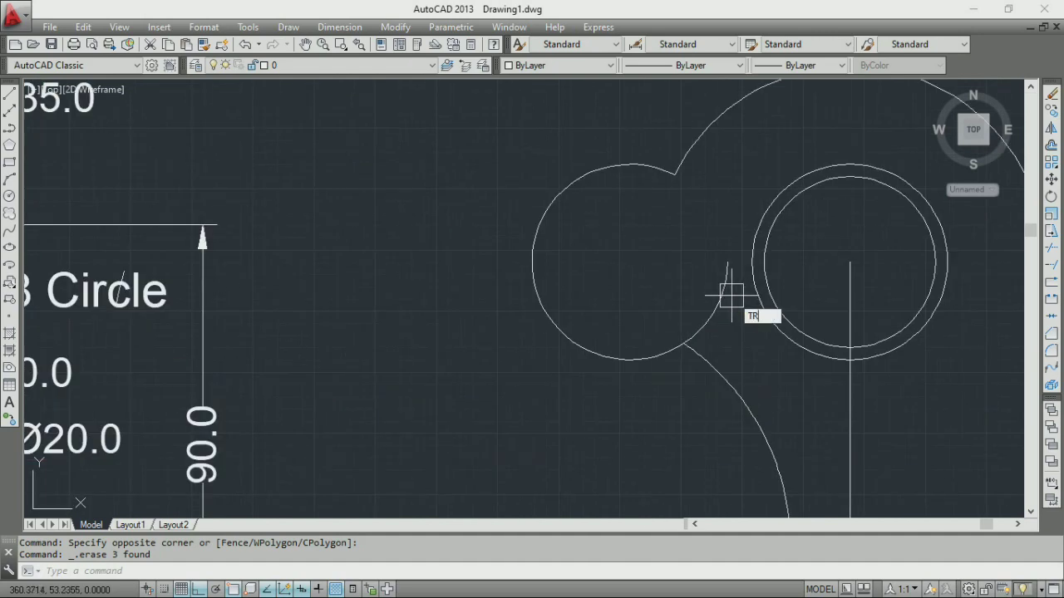
- Erase the vertical centre line of the new bracket
key("Return")
key("Return")
scroll(719, 302, "down", 3)
key("Escape")
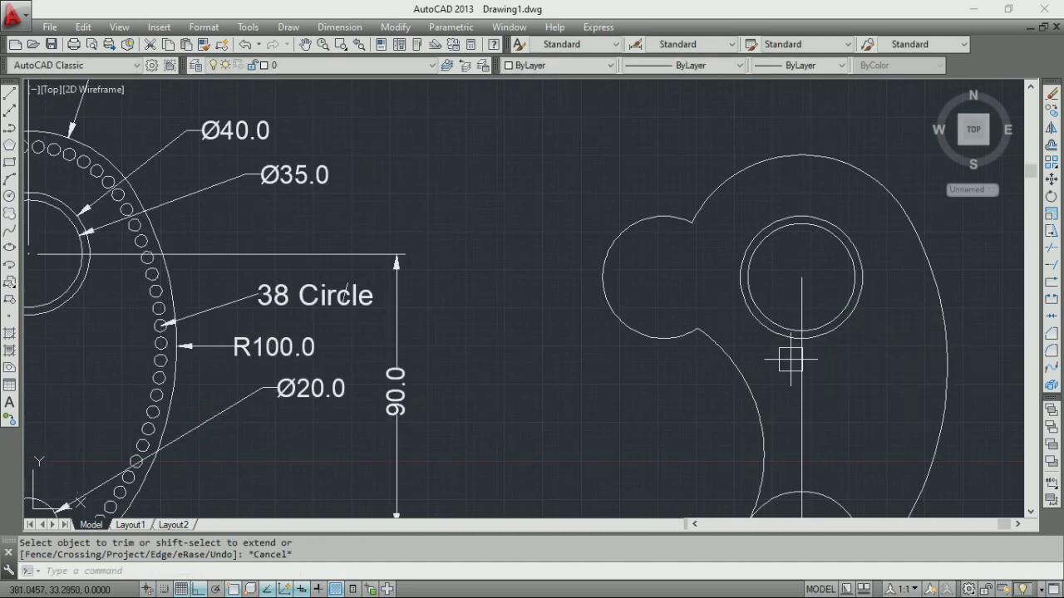
left_click(801, 365)
key("Delete")
scroll(781, 343, "down", 4)
scroll(756, 387, "down", 4)
scroll(789, 374, "up", 4)
- Rerun TRIM and shift both drawings up and left in the view
type("TR")
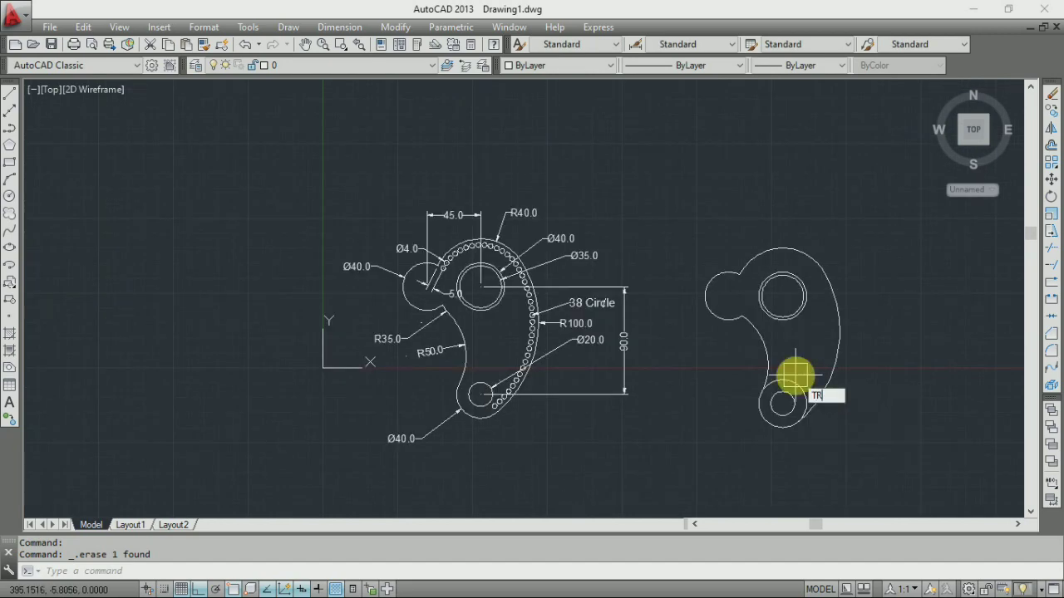
key("Return")
key("Return")
scroll(791, 380, "up", 3)
scroll(790, 387, "down", 3)
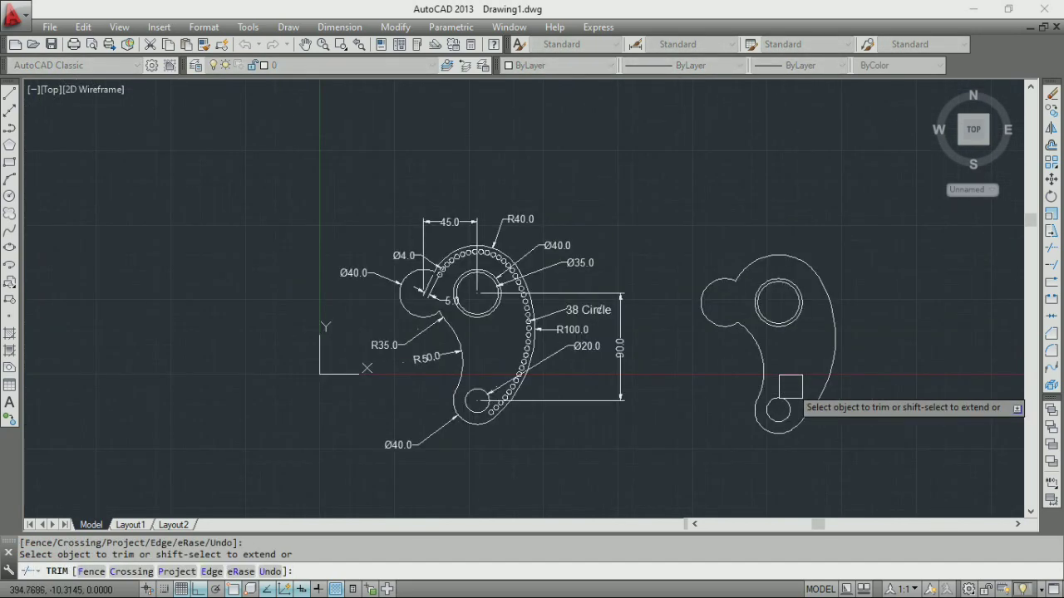
middle_click_drag(791, 380, 755, 340)
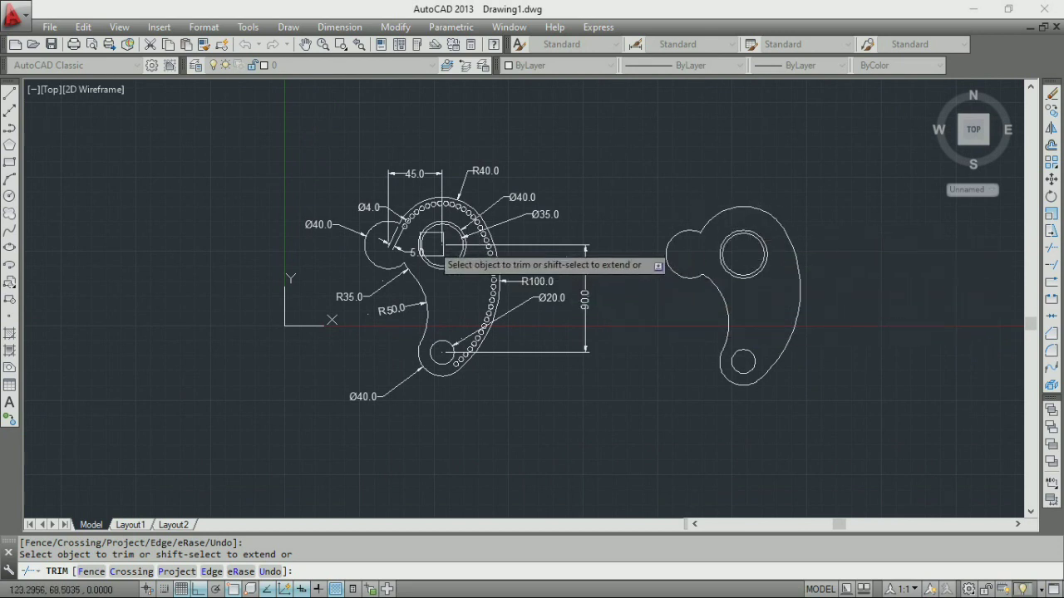
scroll(514, 274, "up", 2)
key("Escape")
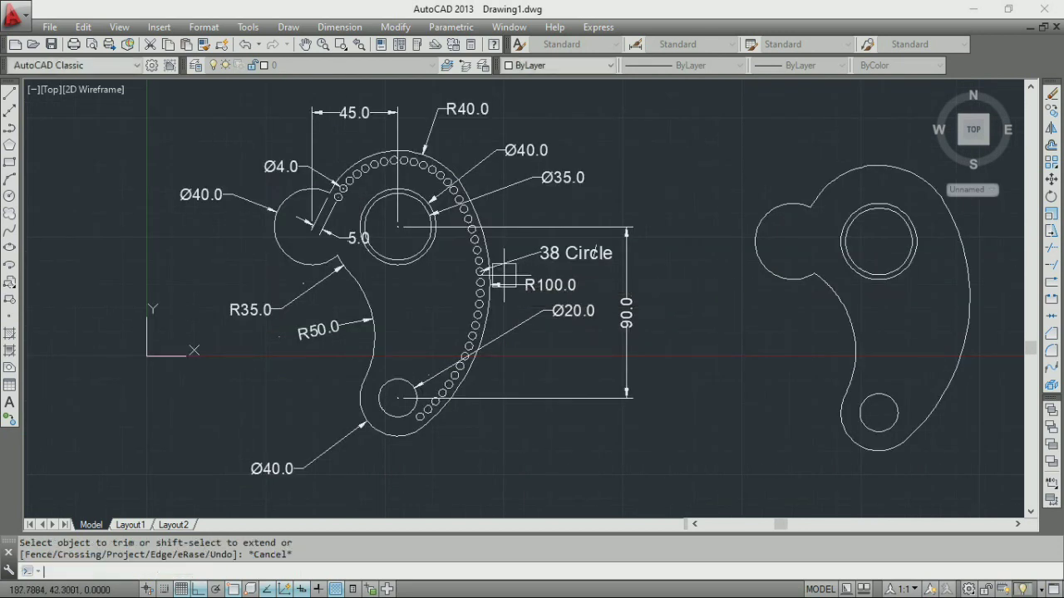
scroll(368, 177, "up", 2)
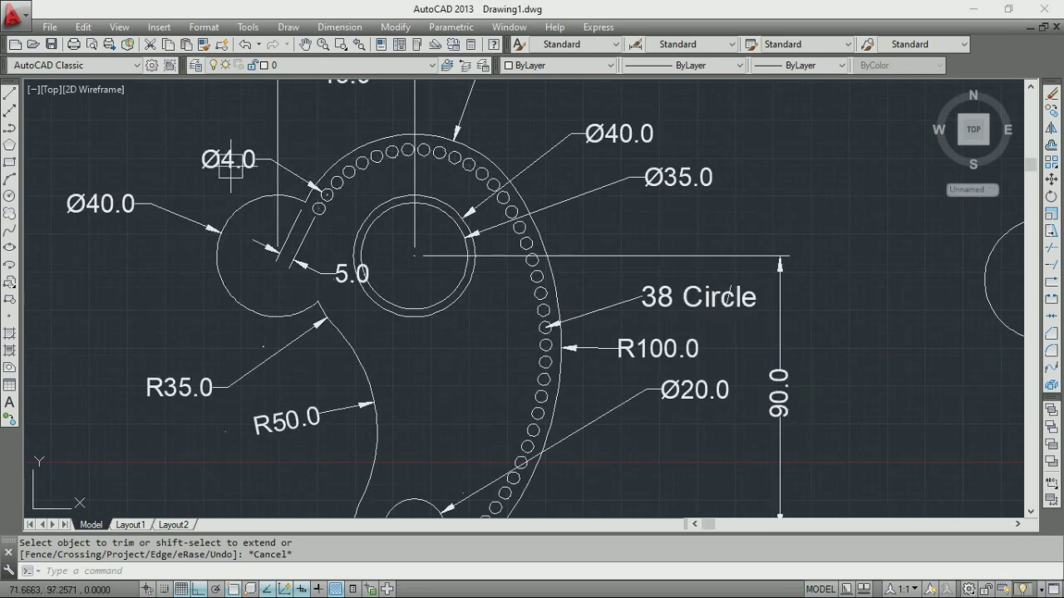
scroll(306, 220, "up", 2)
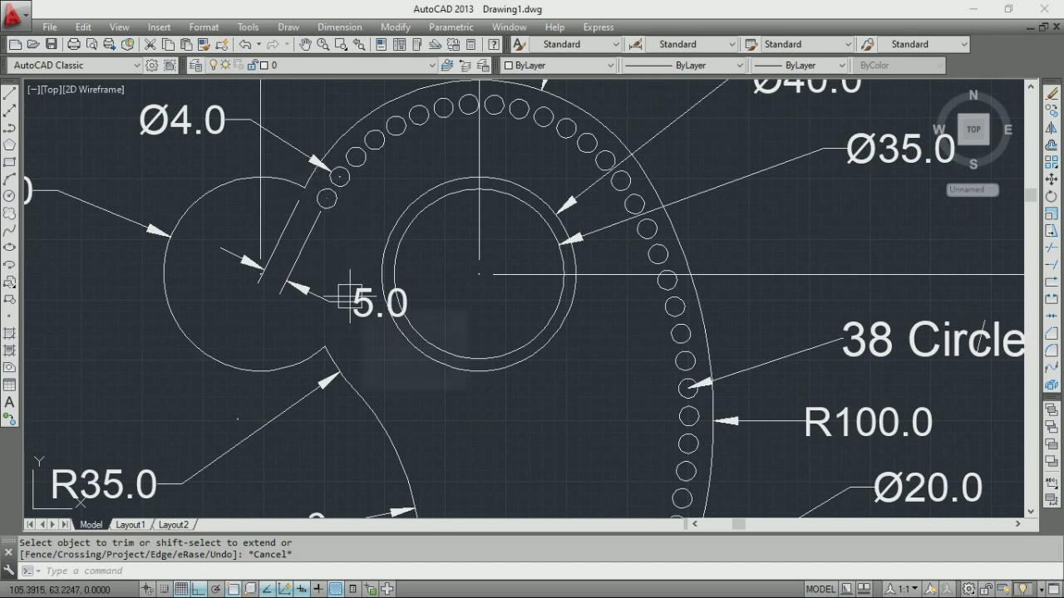
scroll(272, 145, "down", 2)
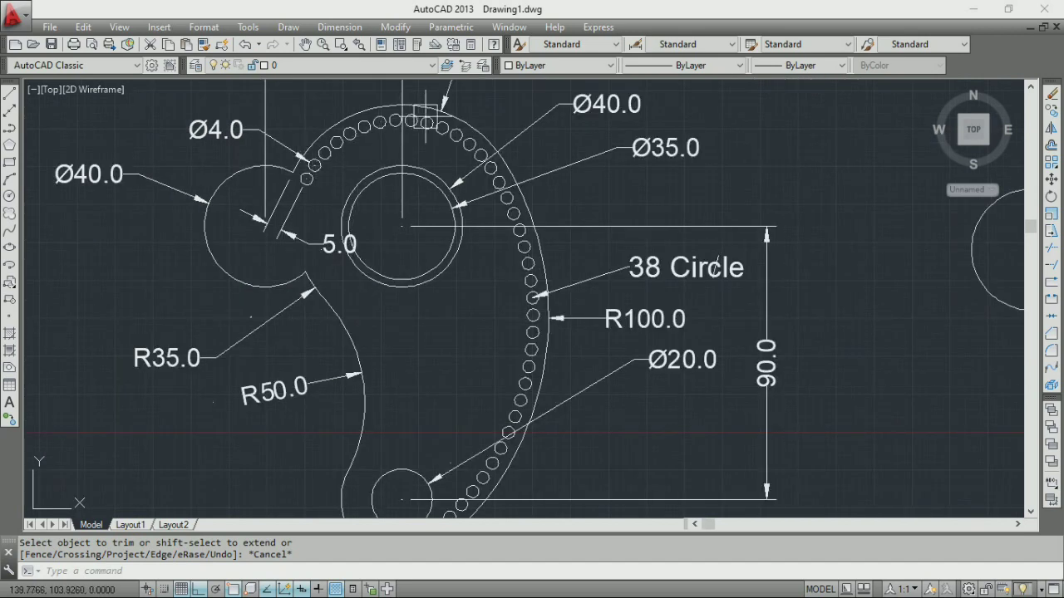
middle_click_drag(497, 333, 441, 280)
scroll(442, 281, "down", 2)
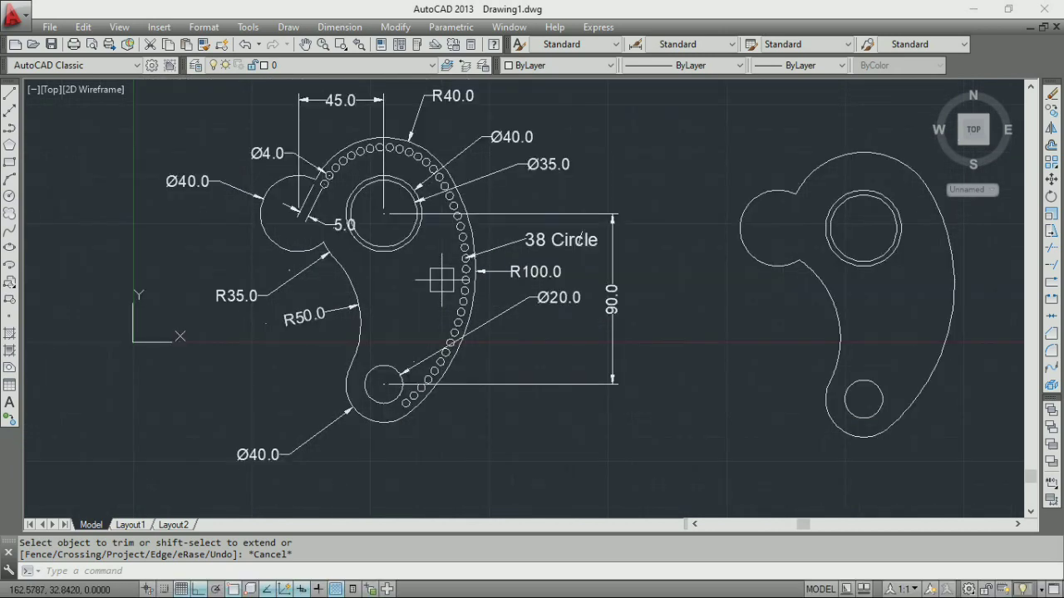
scroll(523, 256, "up", 2)
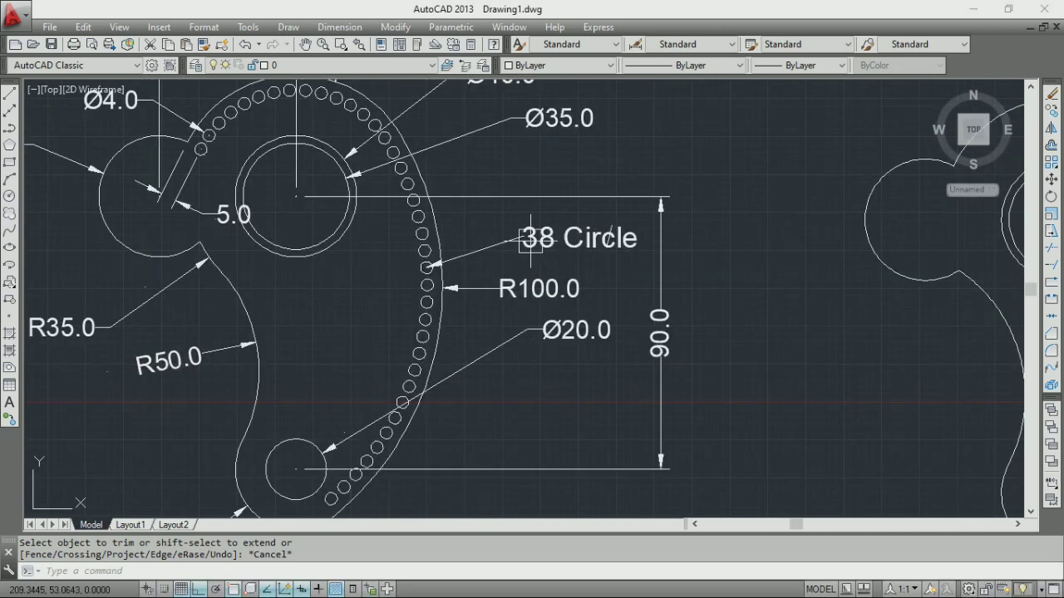
scroll(519, 240, "down", 2)
middle_click_drag(874, 221, 743, 205)
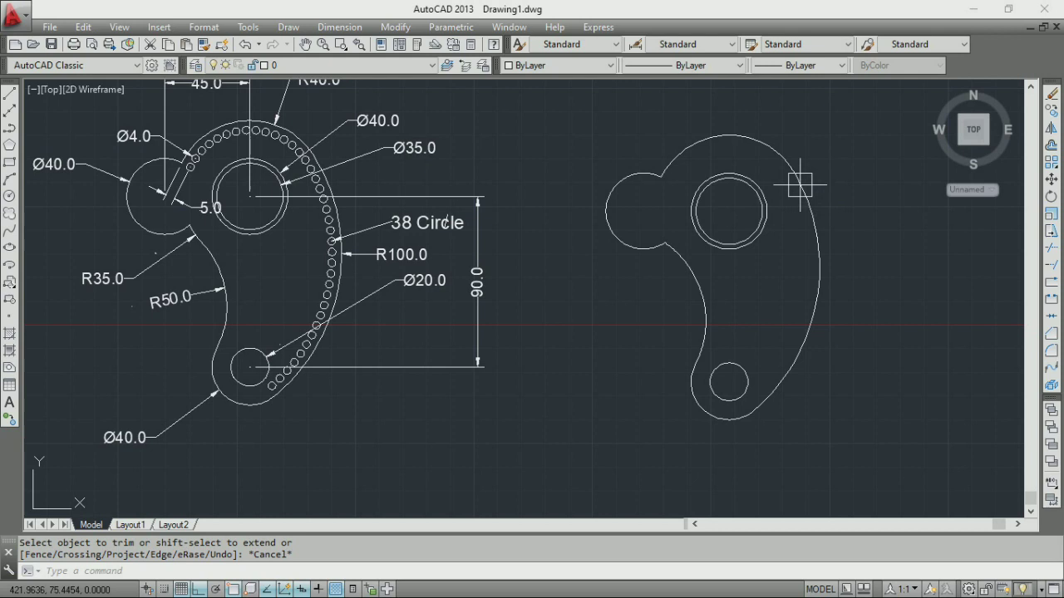
- Try selecting the top arc and right-hand R100 arc, clearing the selection twice
left_click(711, 141)
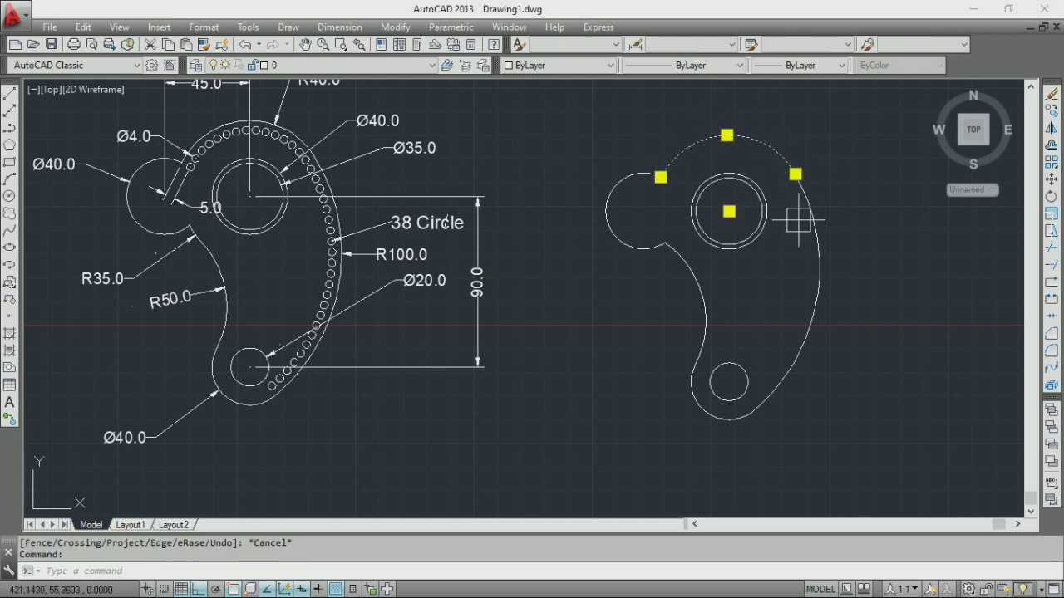
left_click(817, 258)
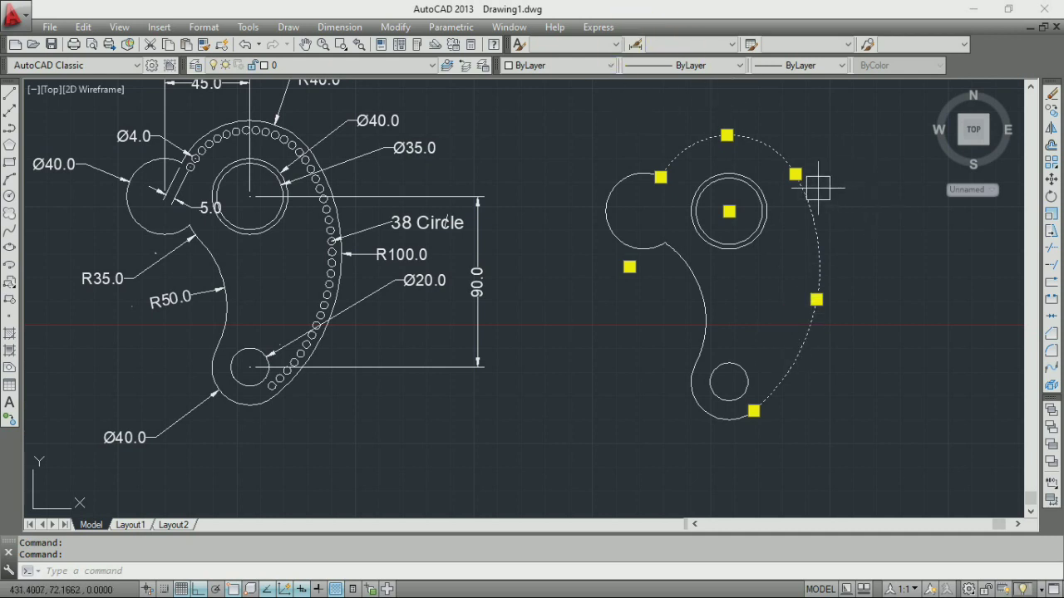
key("Escape")
left_click(762, 137)
left_click(815, 246)
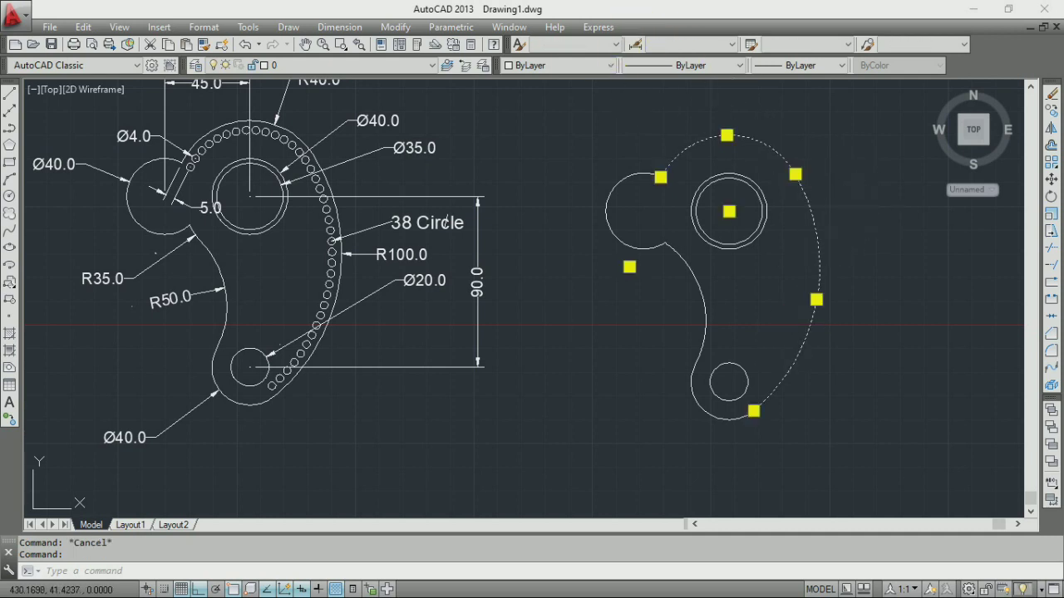
key("Escape")
key("Escape")
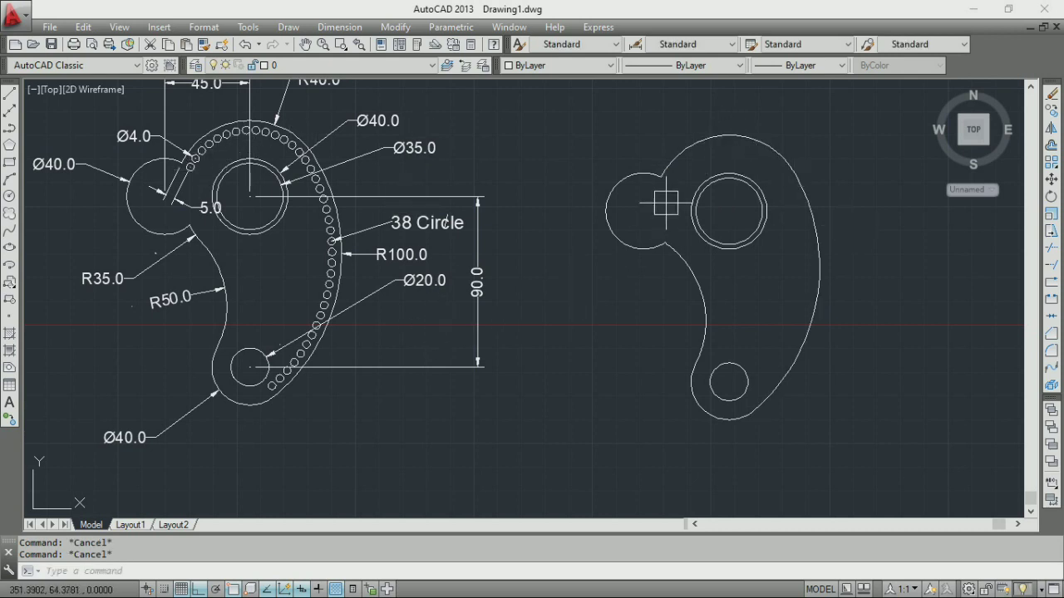
- Join the top arc and R100 arc with JOIN and confirm the outer edge is one piece
left_click(746, 139)
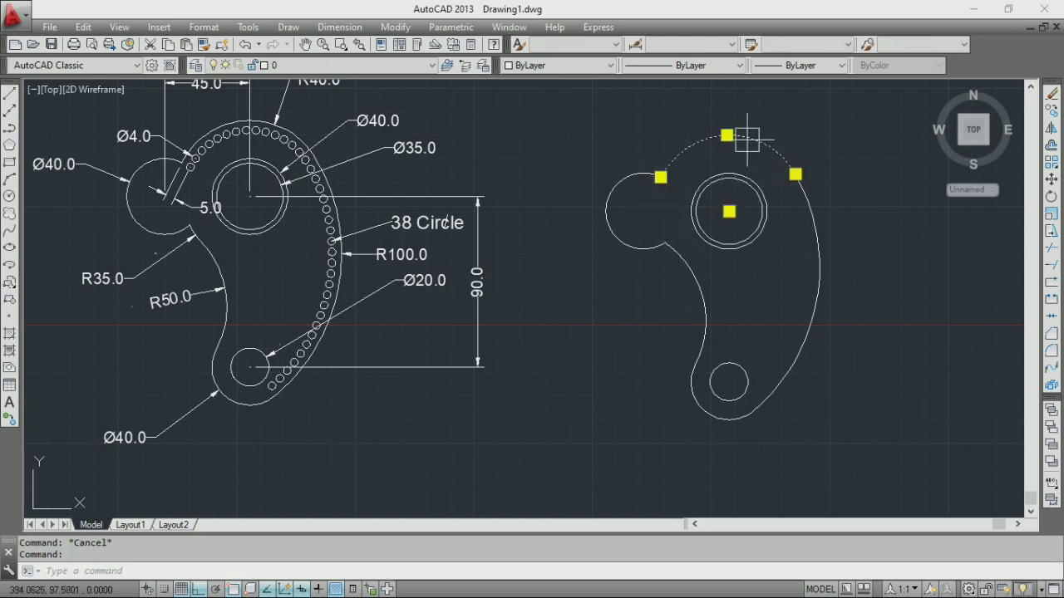
left_click(821, 266)
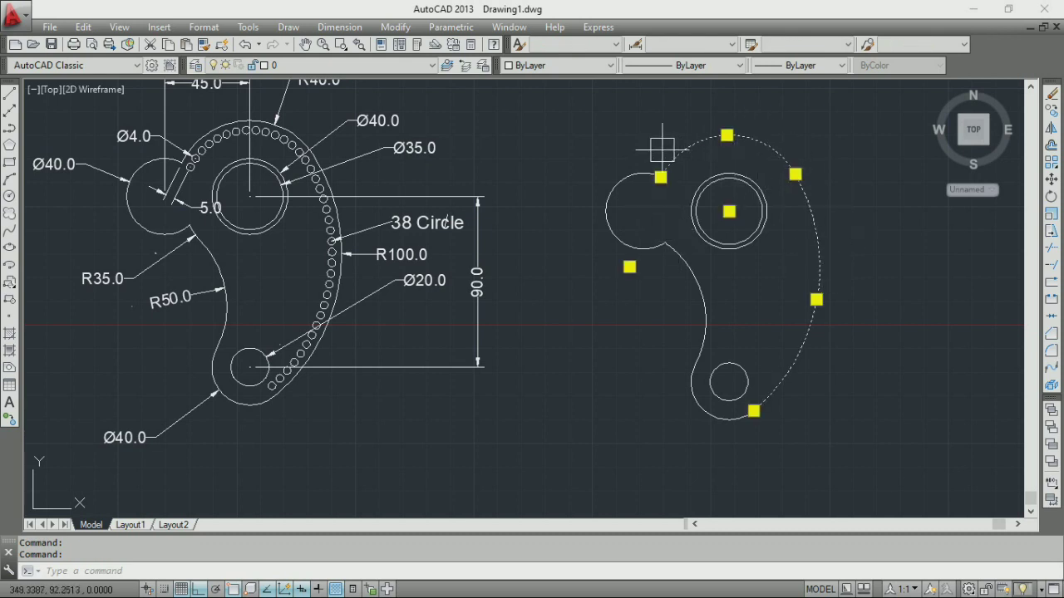
mouse_move(814, 221)
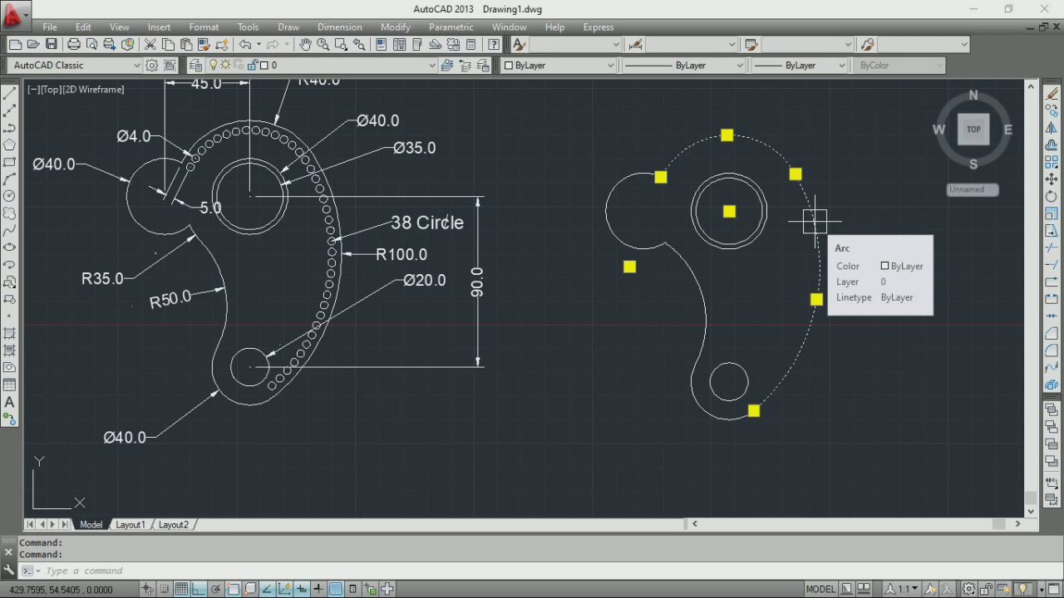
type("JOIN")
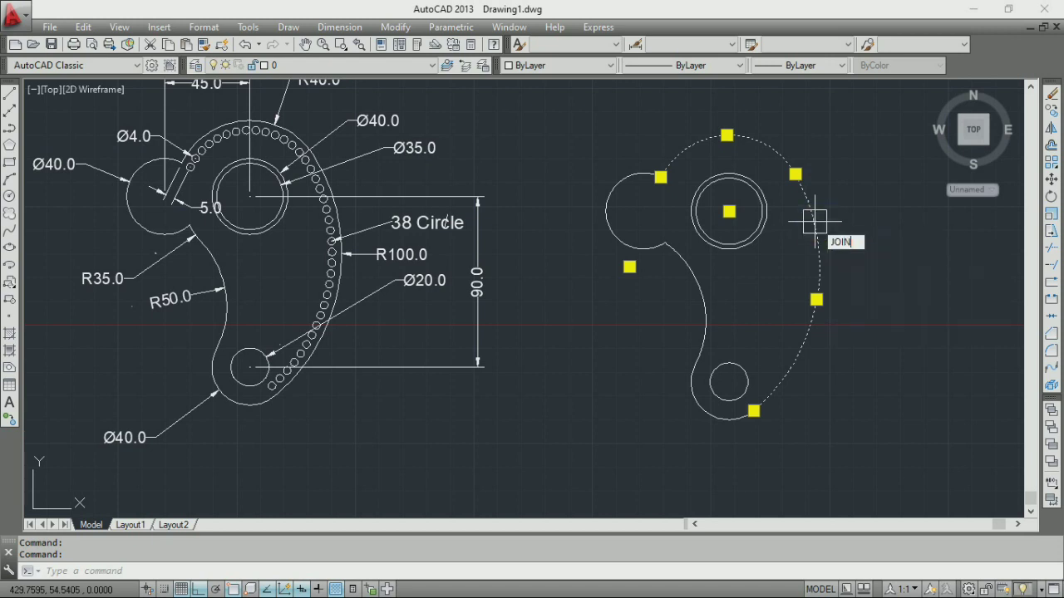
key("Return")
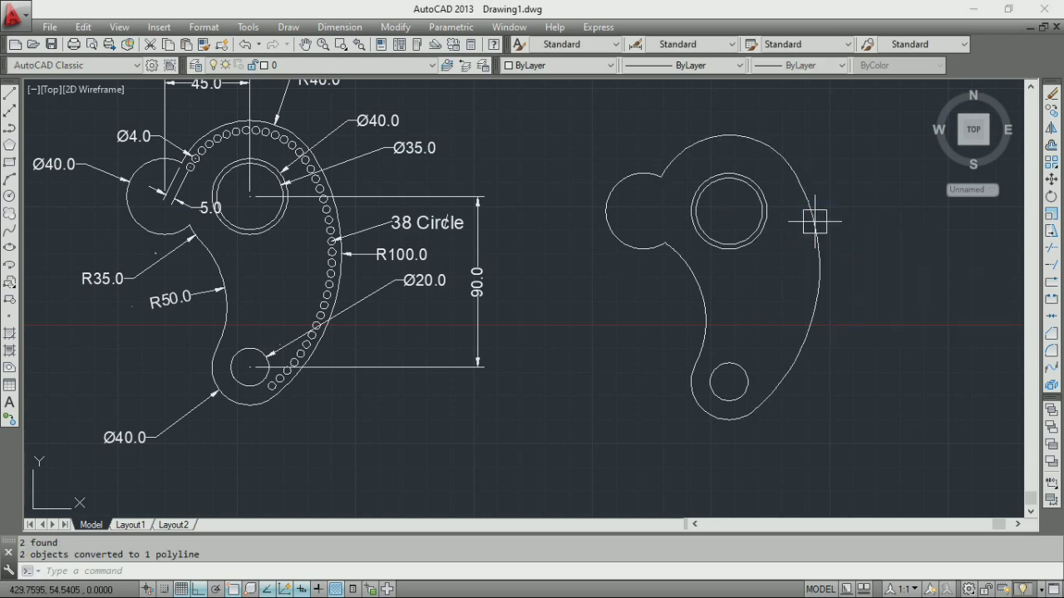
left_click(736, 143)
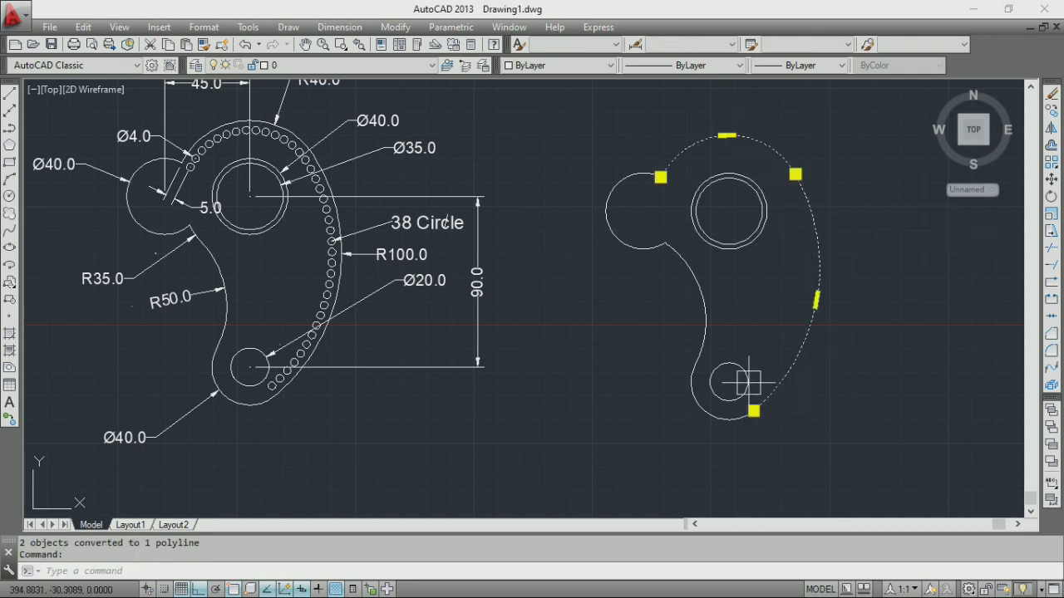
key("Escape")
key("Escape")
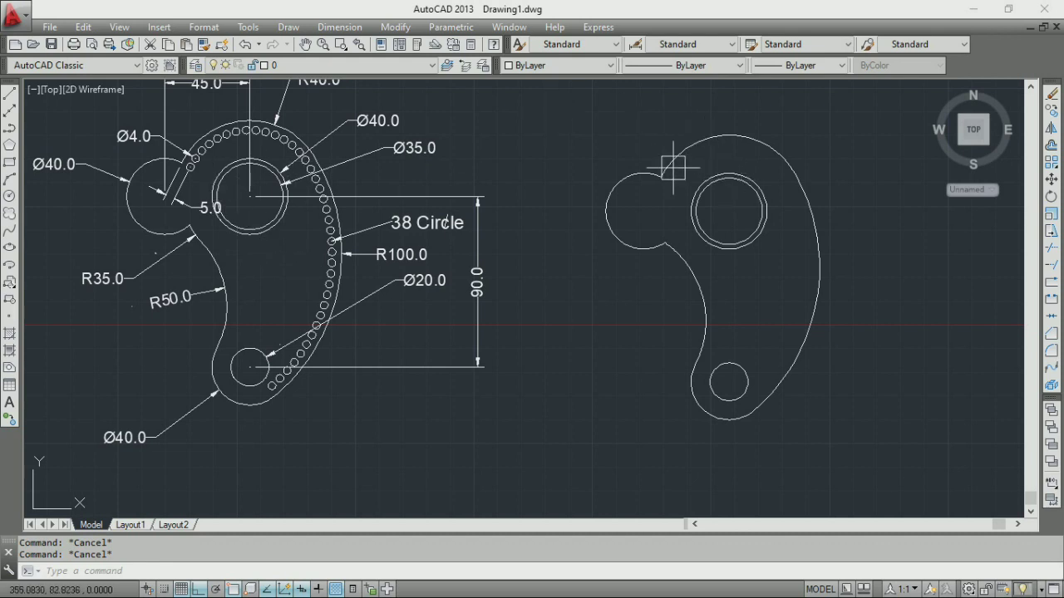
- Offset the joined outer edge 5 units inward, after cancelling a mistaken first attempt
type("o")
key("Return")
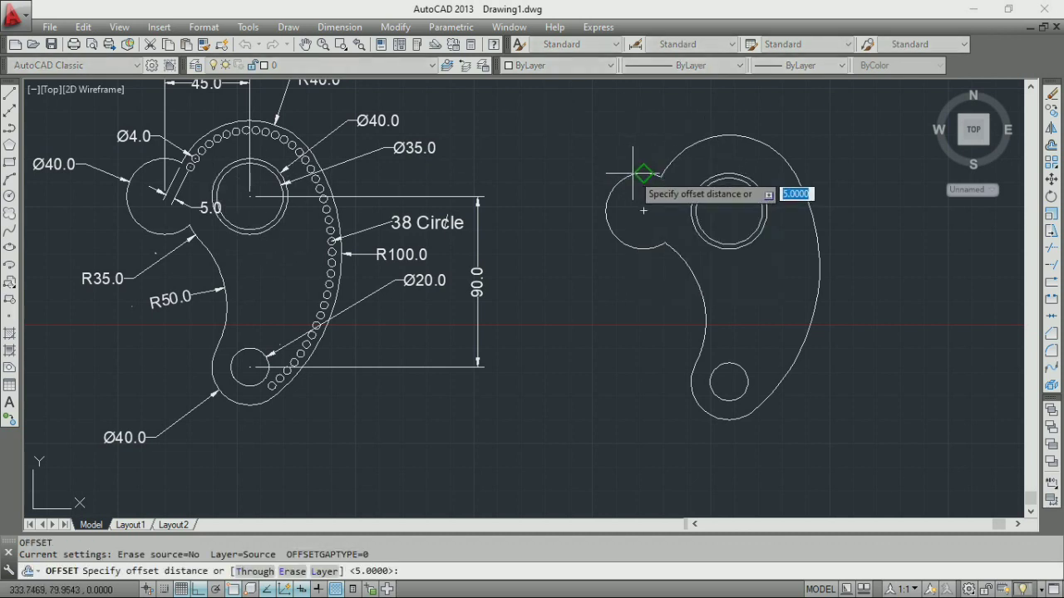
left_click(634, 174)
type("0")
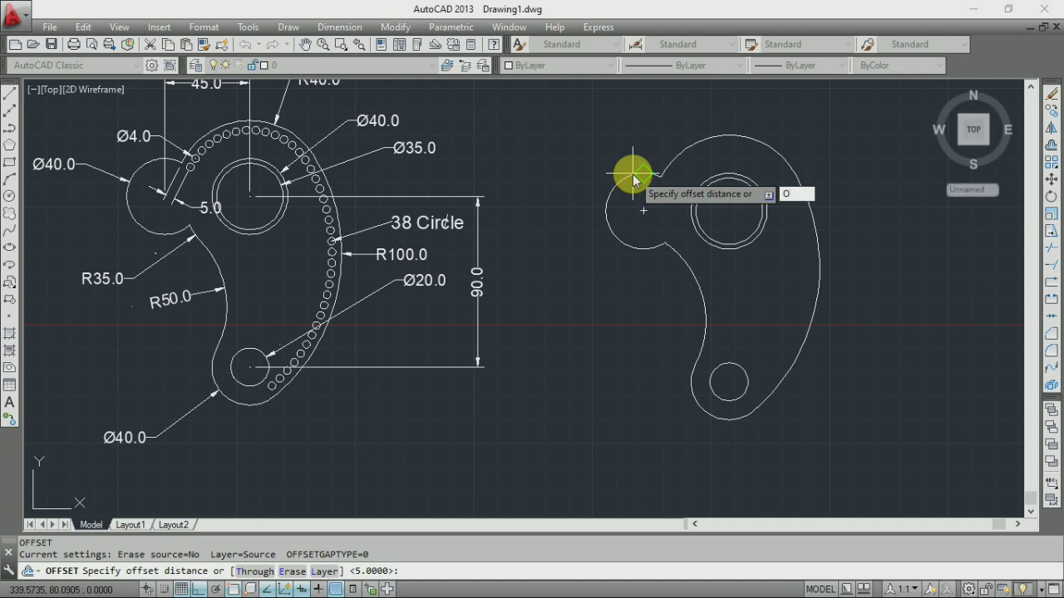
key("Escape")
key("Escape")
type("o")
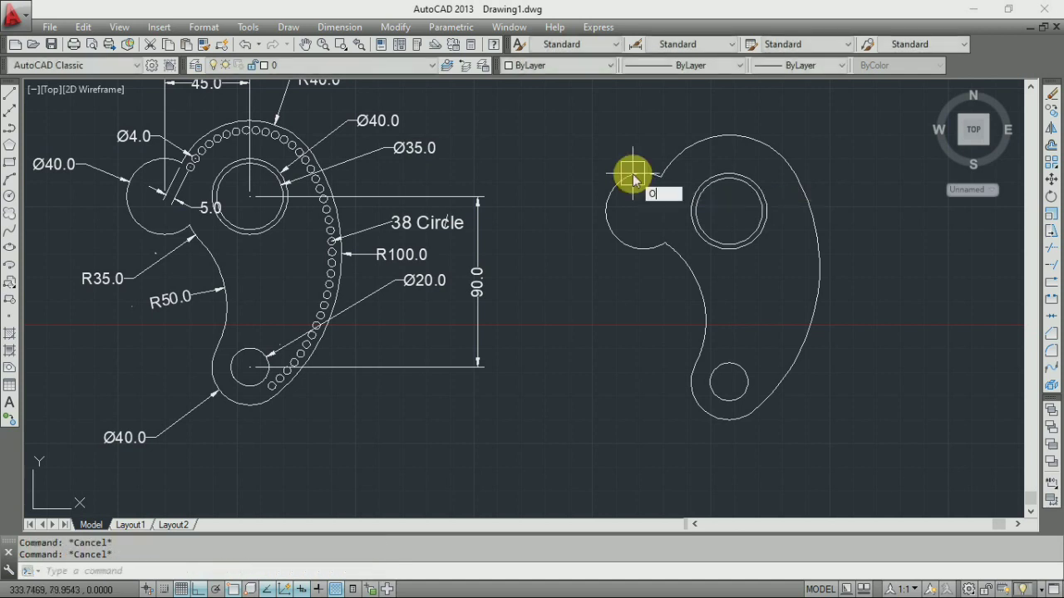
key("Return")
type("5")
key("Return")
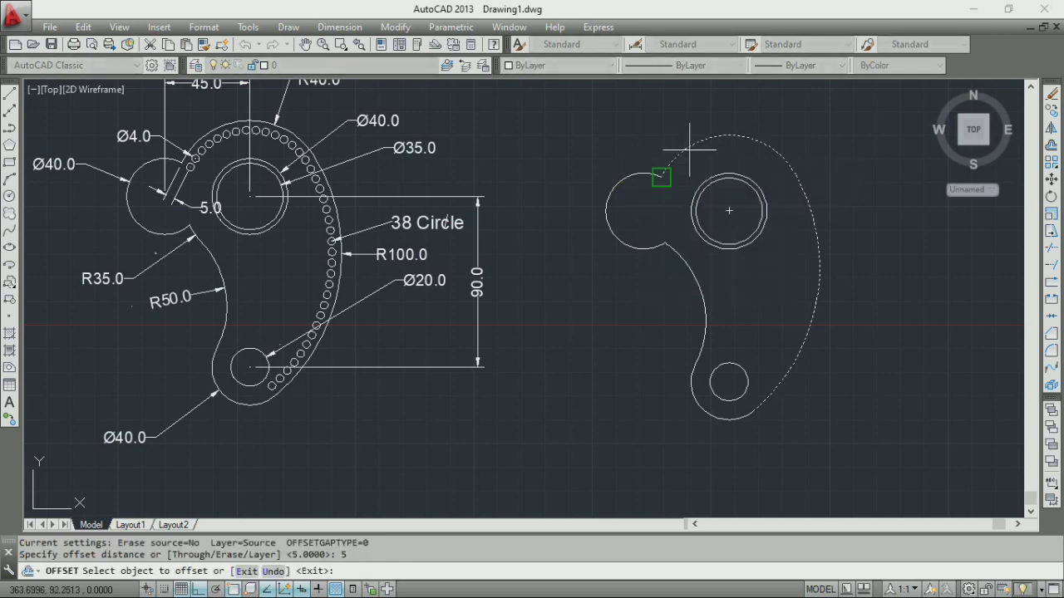
left_click(661, 173)
left_click(729, 210)
- Bring both drawings back into view and end the offset command
scroll(664, 187, "up", 5)
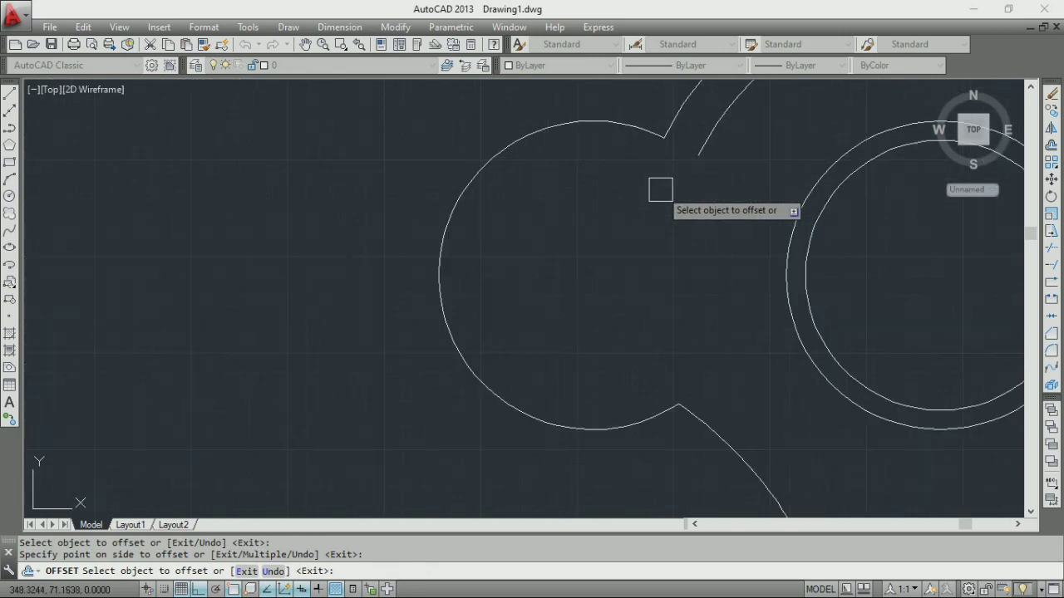
scroll(708, 157, "down", 3)
scroll(709, 157, "down", 3)
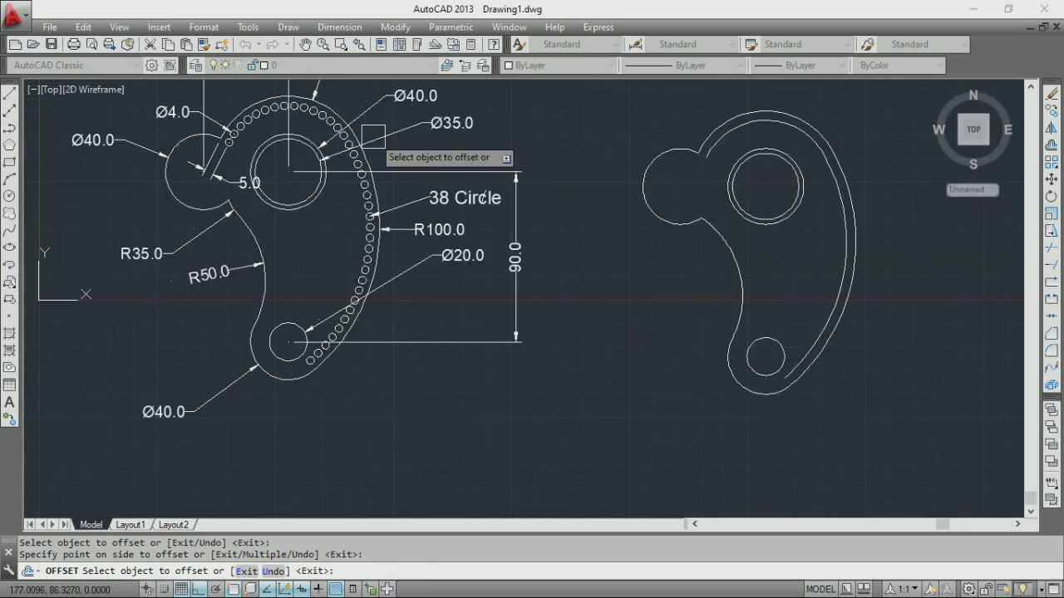
middle_click_drag(360, 143, 327, 241)
scroll(665, 268, "up", 4)
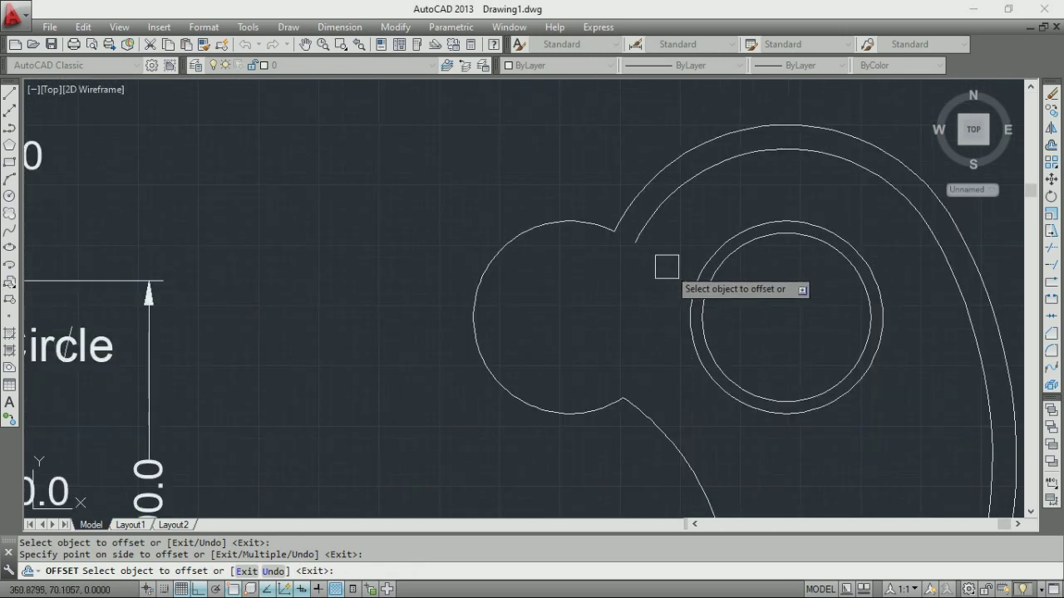
key("Escape")
left_click(11, 204)
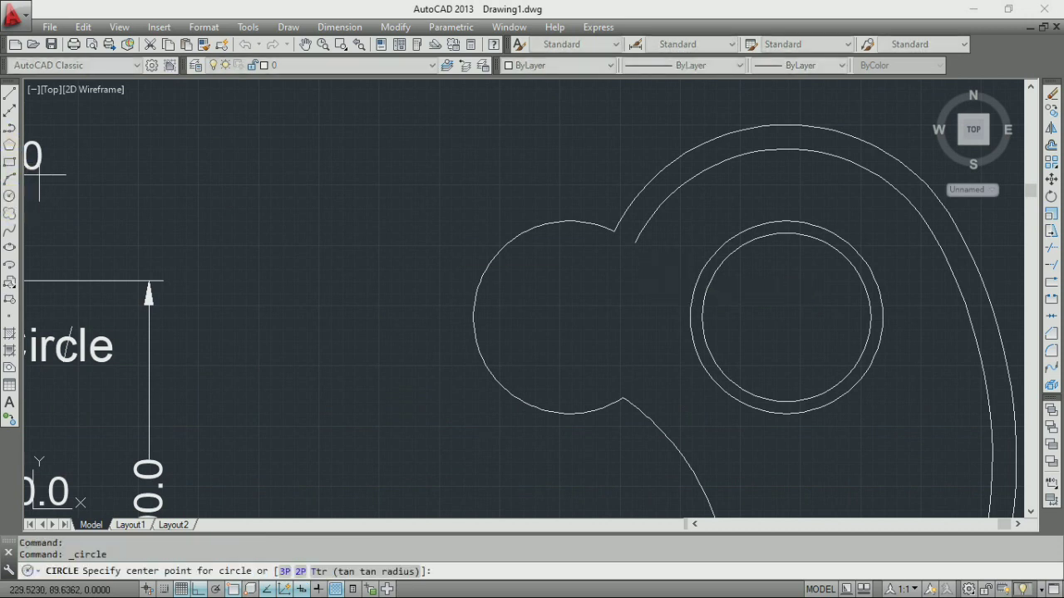
- Draw a Ø4 circle centred at the inner offset outline's end
left_click(635, 242)
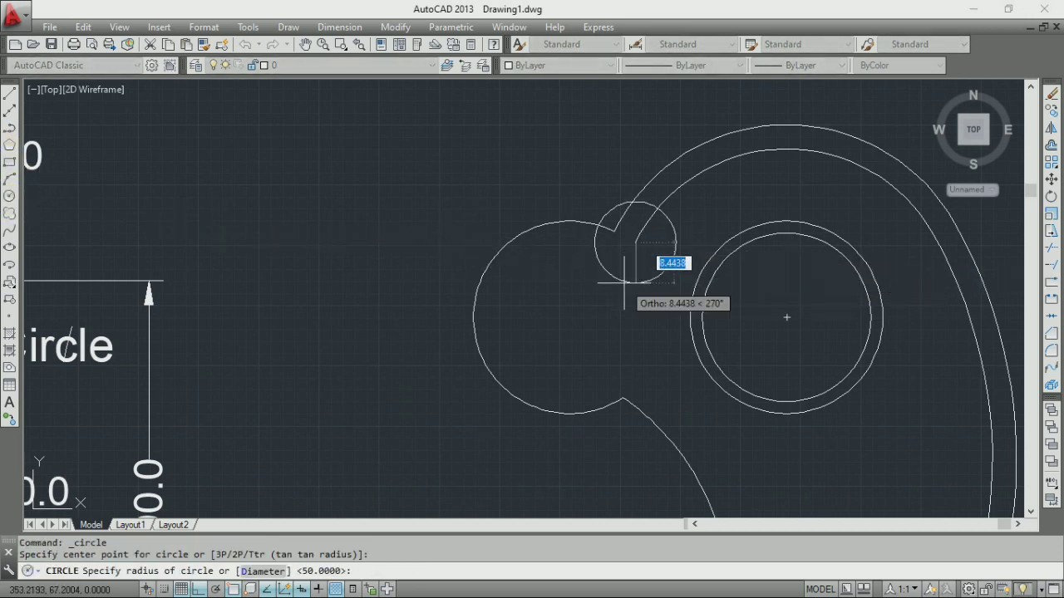
type("D")
key("Return")
type("4")
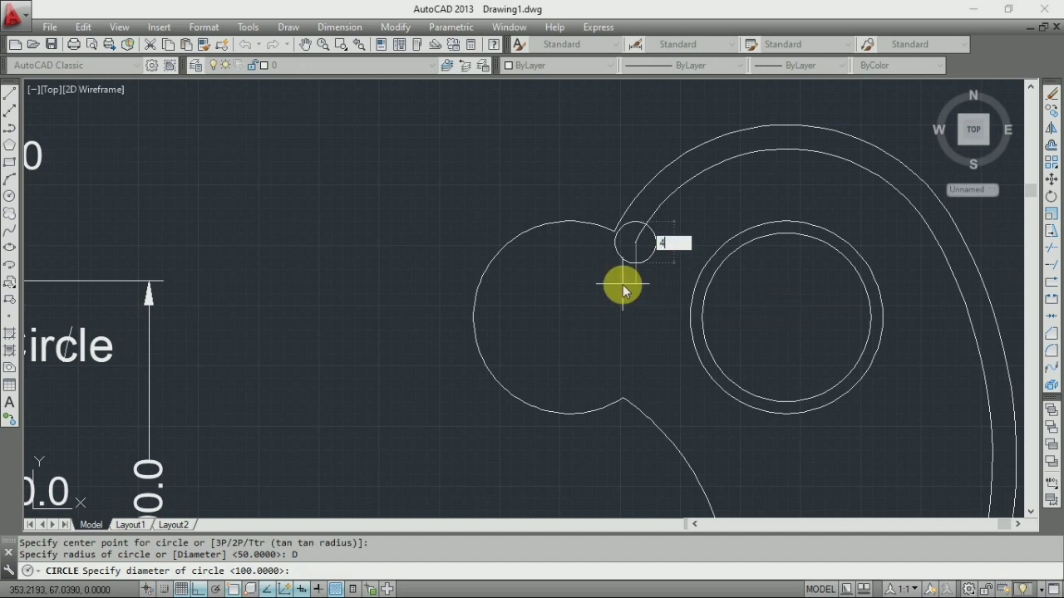
key("Return")
- Delete the 5-unit offset outline, reframe both brackets, and open the Modify menu
scroll(627, 228, "down", 4)
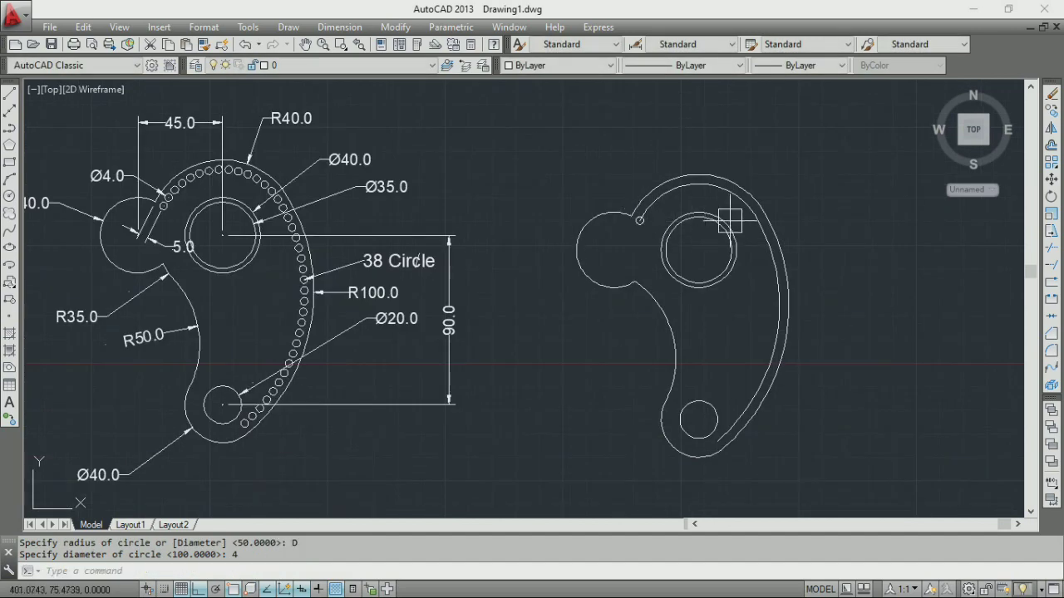
left_click(663, 197)
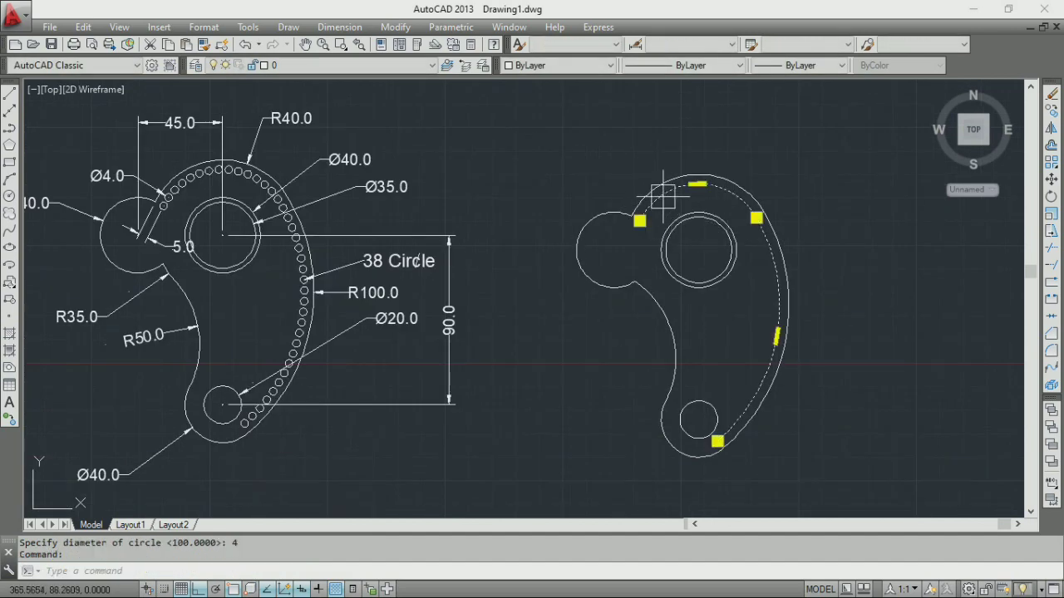
key("Delete")
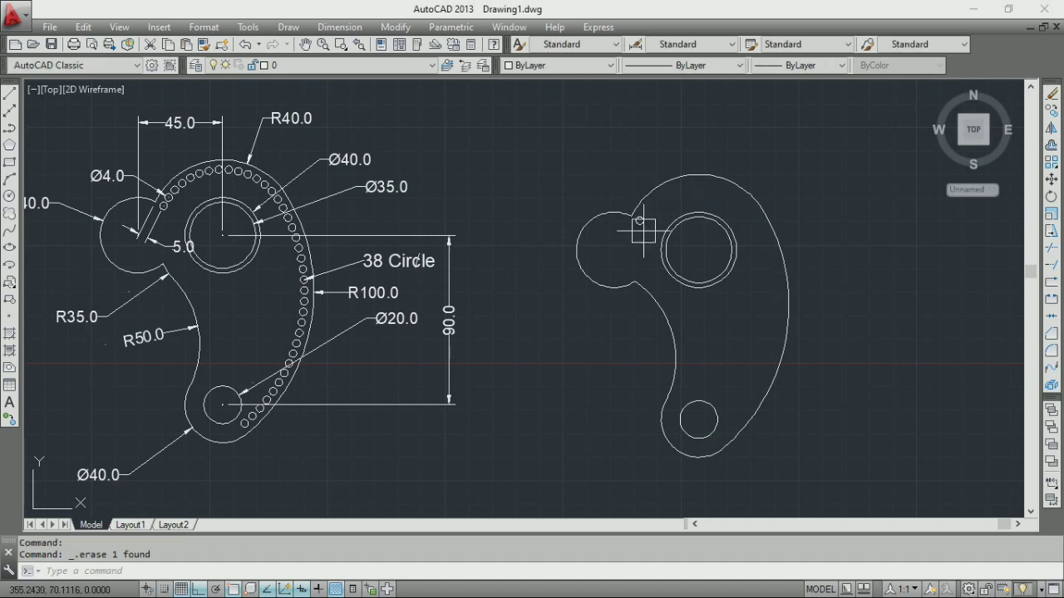
scroll(640, 225, "up", 2)
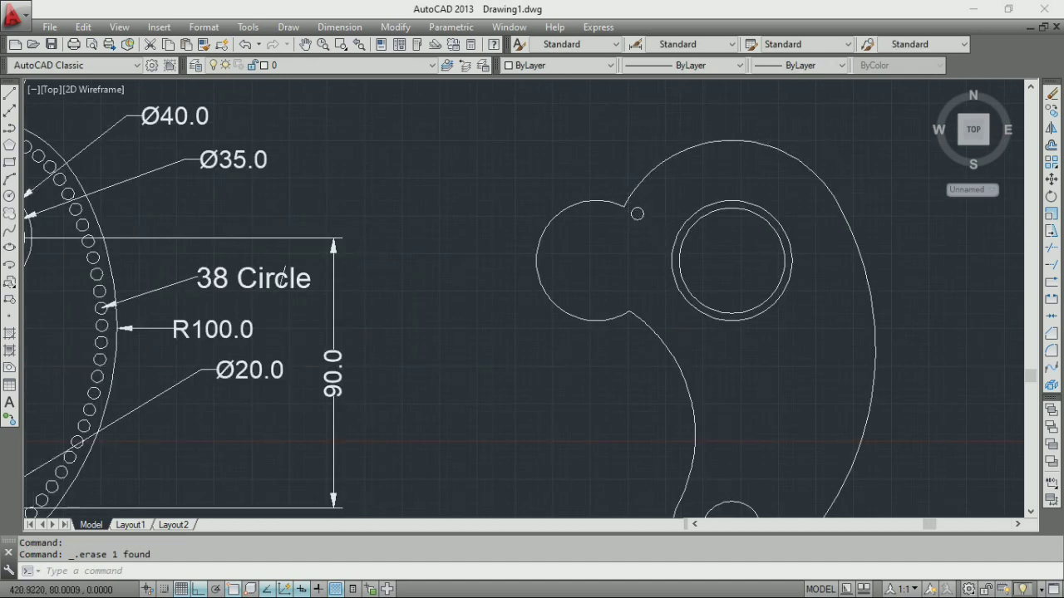
scroll(839, 204, "down", 2)
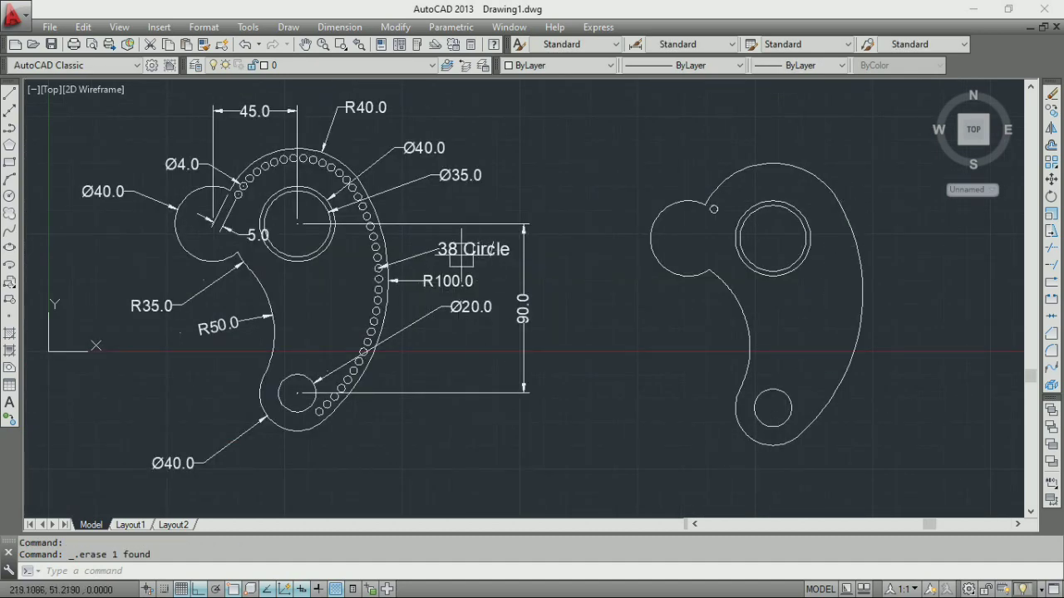
middle_click_drag(848, 252, 746, 247)
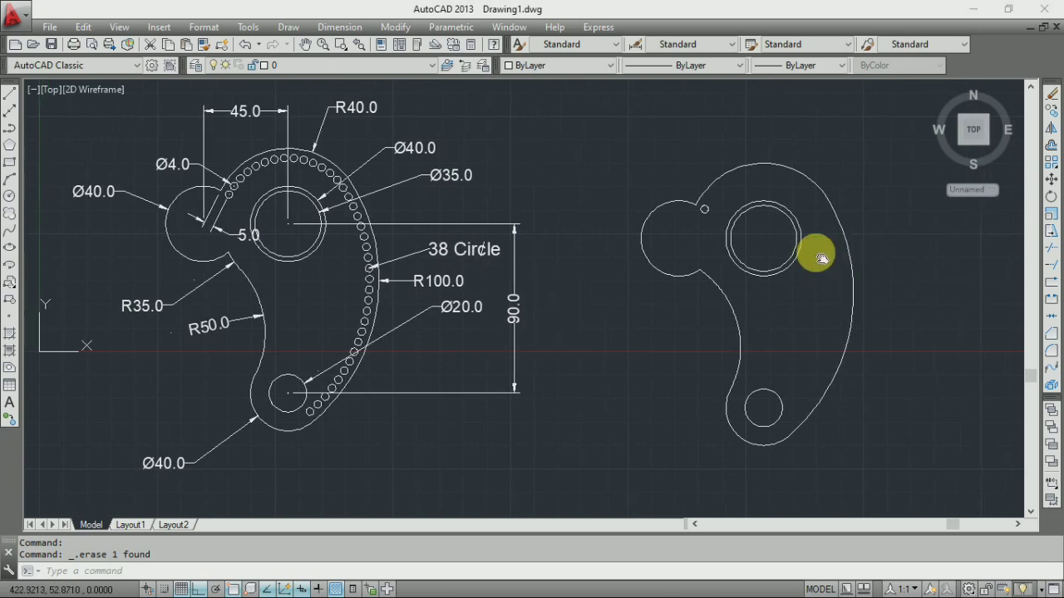
left_click(394, 26)
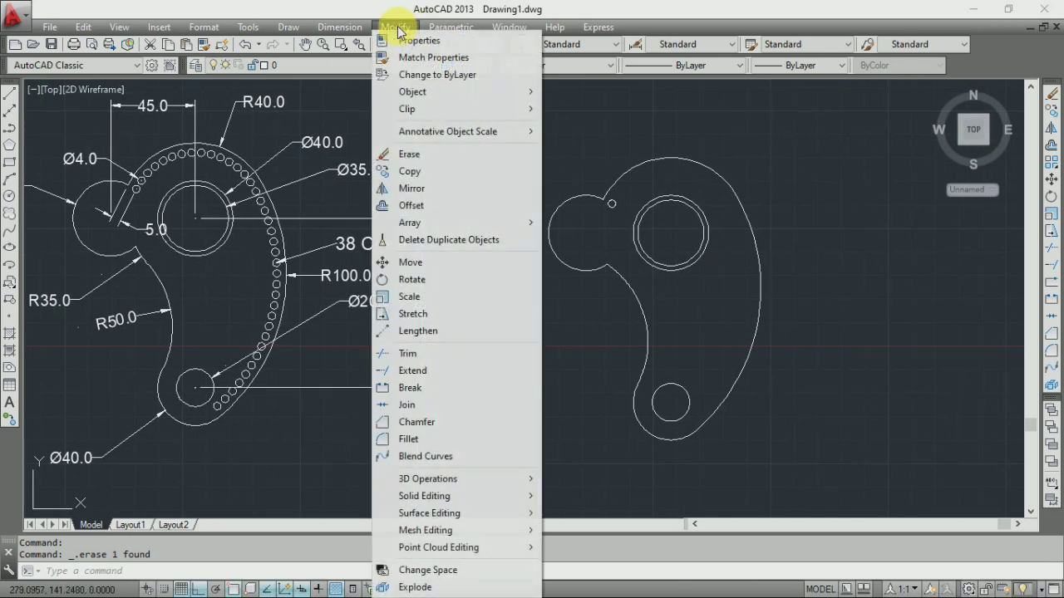
mouse_move(409, 223)
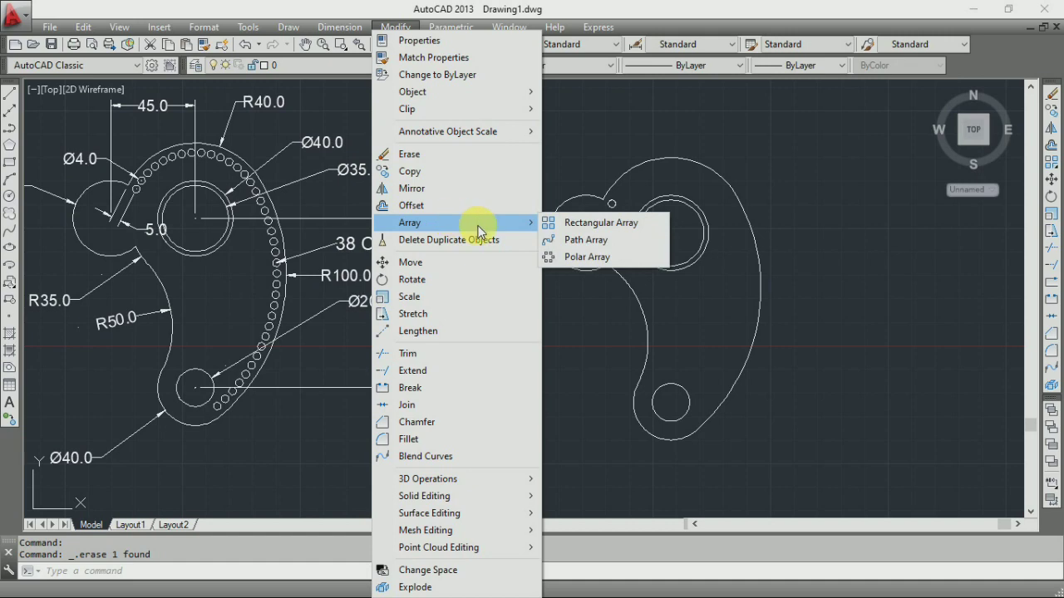
- Path-array the Ø4 circle along the new bracket's outer curved arc
left_click(592, 246)
scroll(615, 233, "up", 3)
scroll(631, 208, "up", 4)
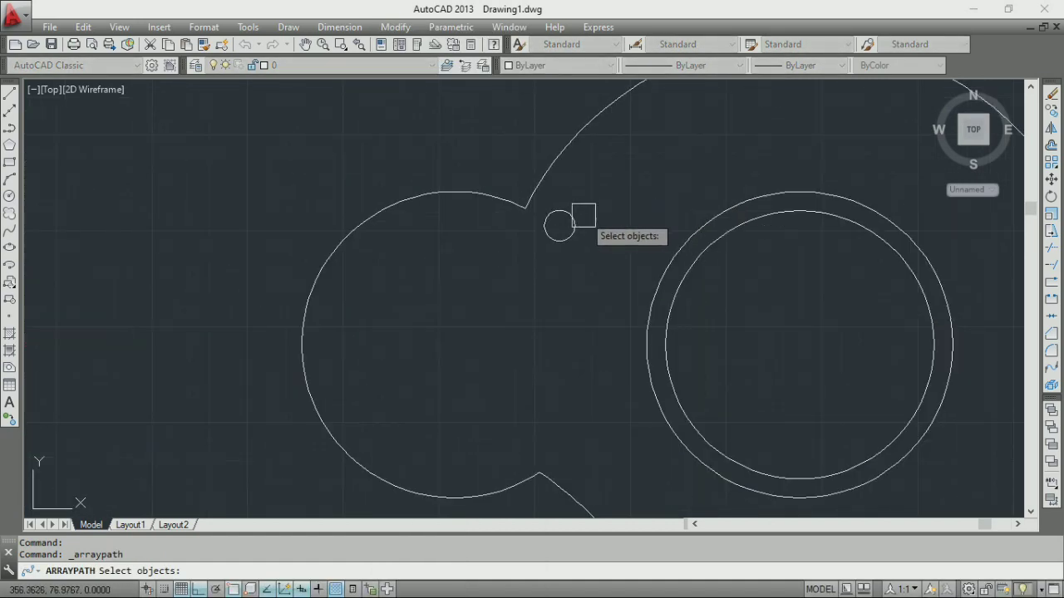
left_click(576, 222)
key("Return")
scroll(563, 147, "down", 2)
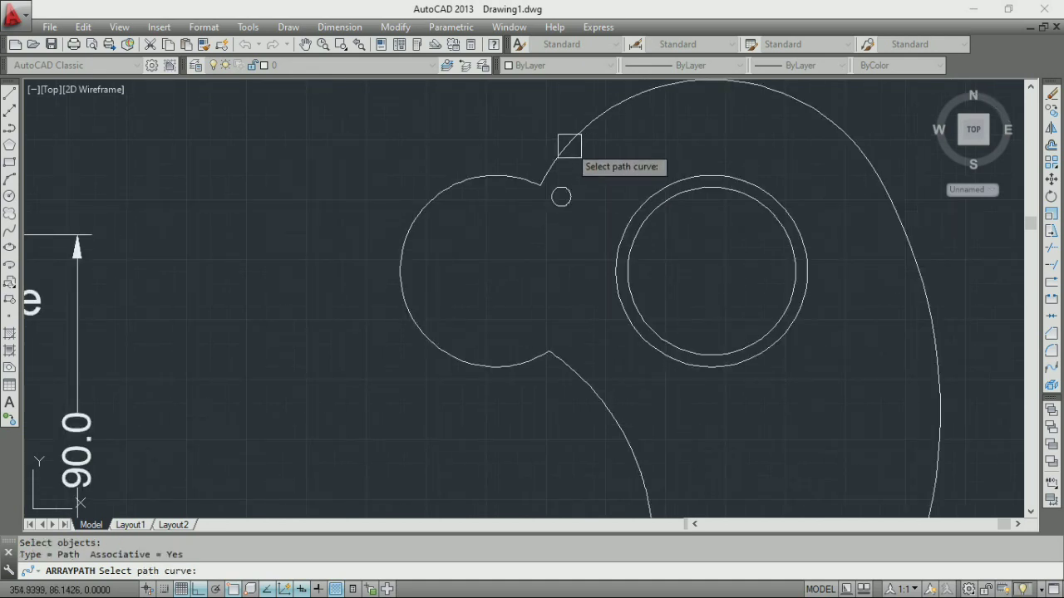
left_click(569, 146)
scroll(589, 123, "down", 3)
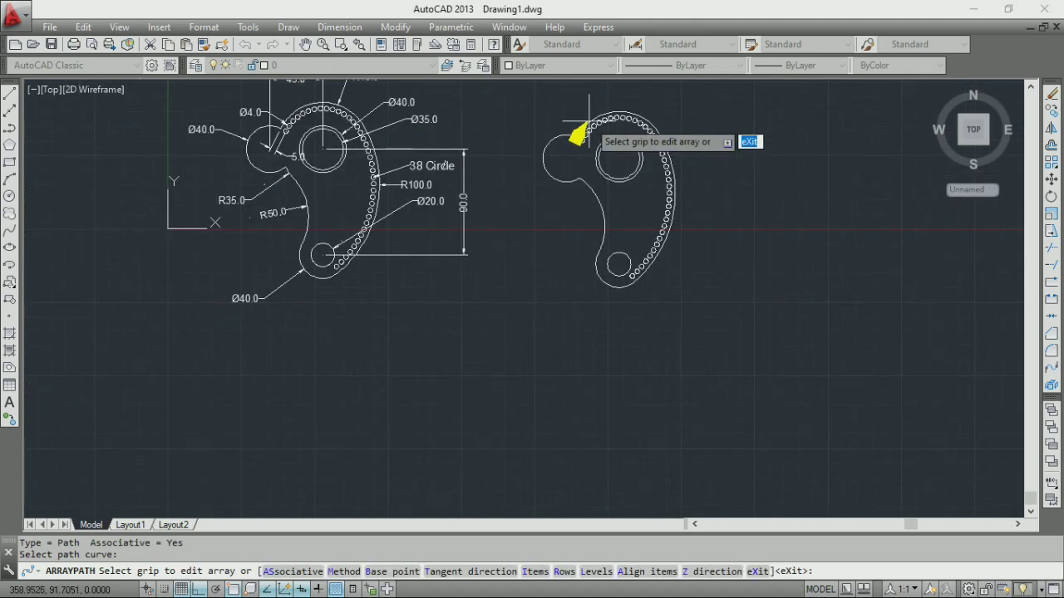
scroll(588, 123, "up", 2)
scroll(589, 123, "up", 1)
scroll(589, 122, "down", 1)
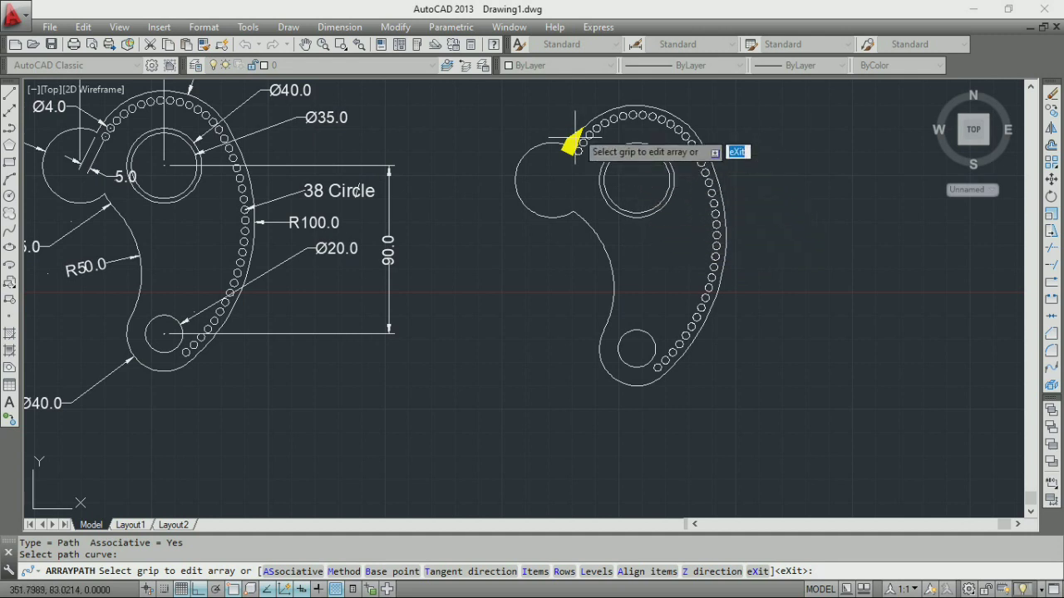
key("Escape")
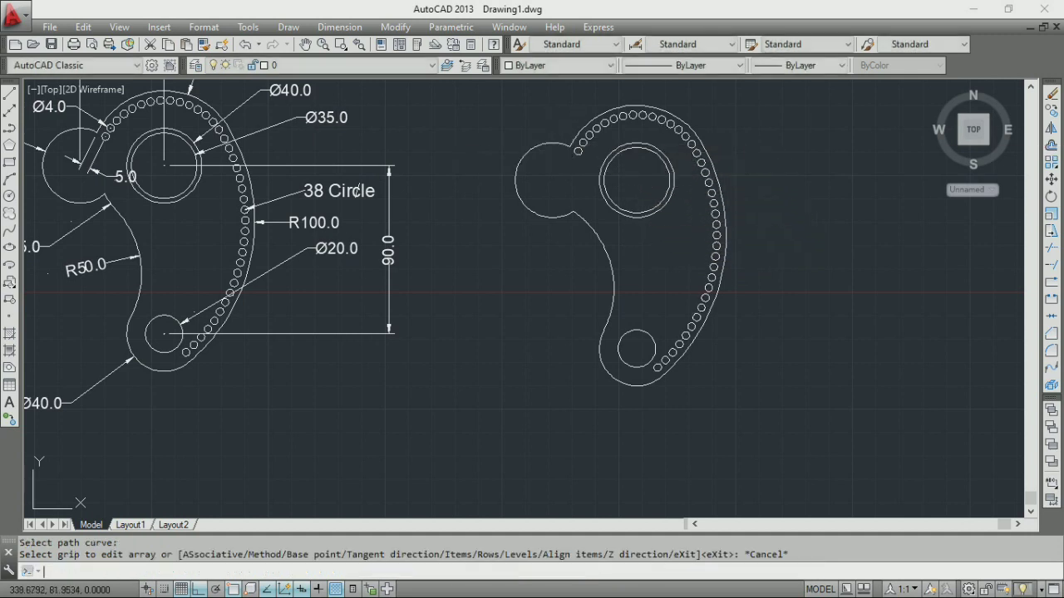
key("Escape")
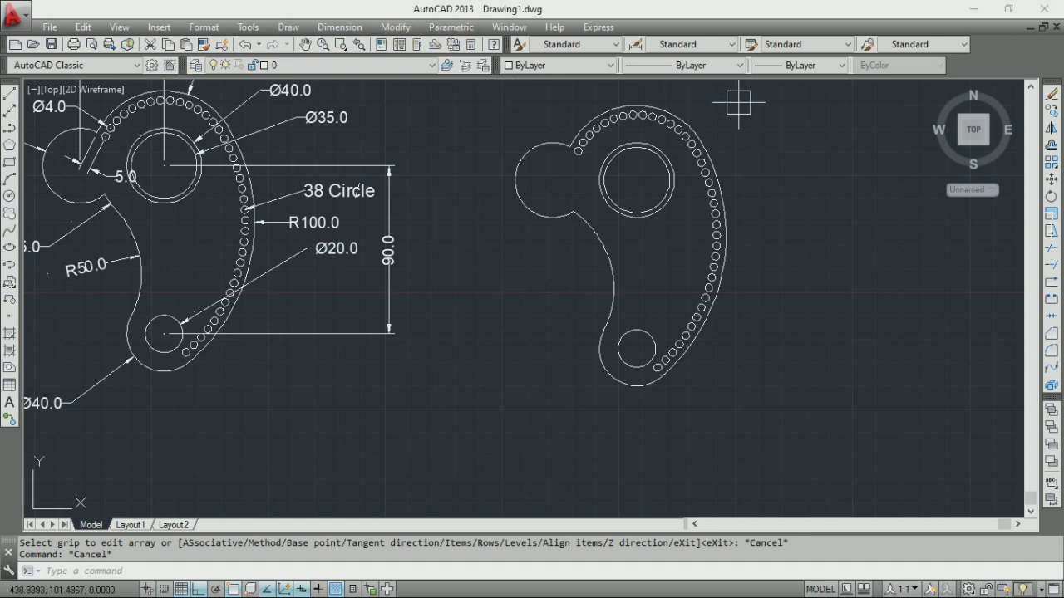
scroll(587, 123, "up", 2)
left_click(589, 139)
right_click(589, 138)
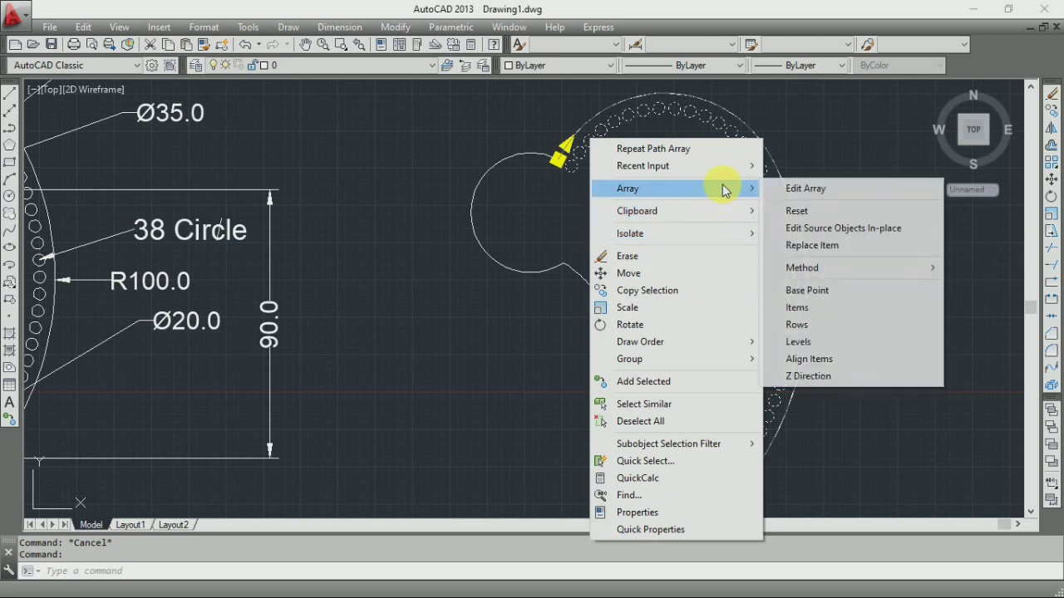
mouse_move(673, 189)
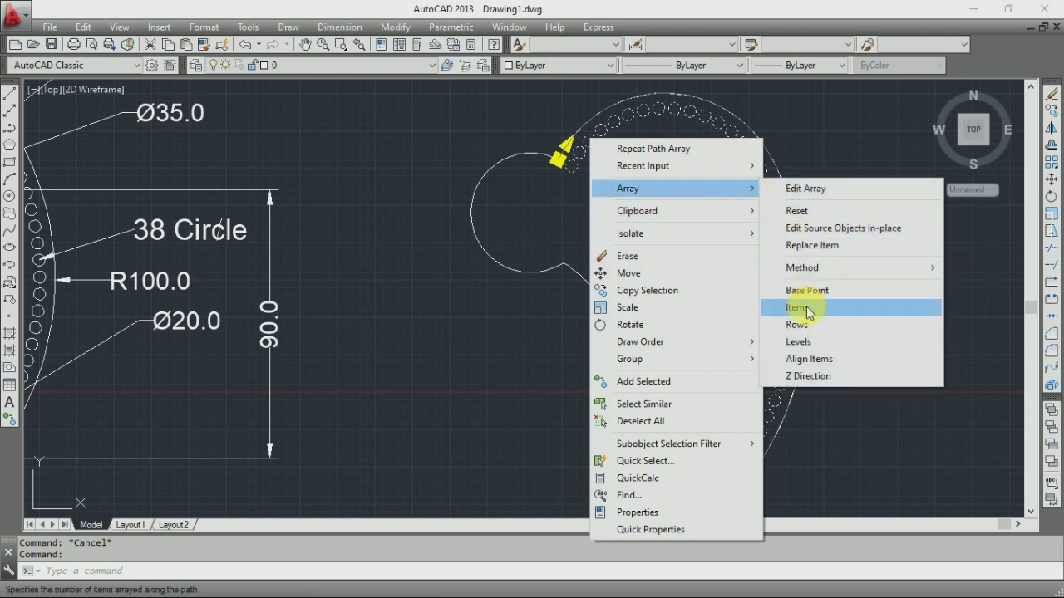
left_click(806, 311)
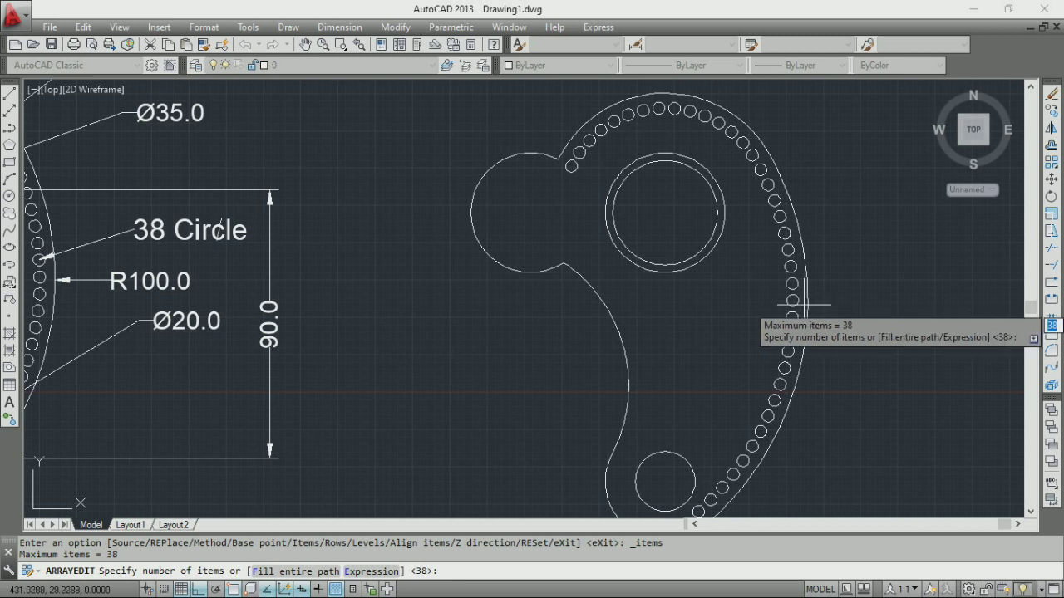
key("Escape")
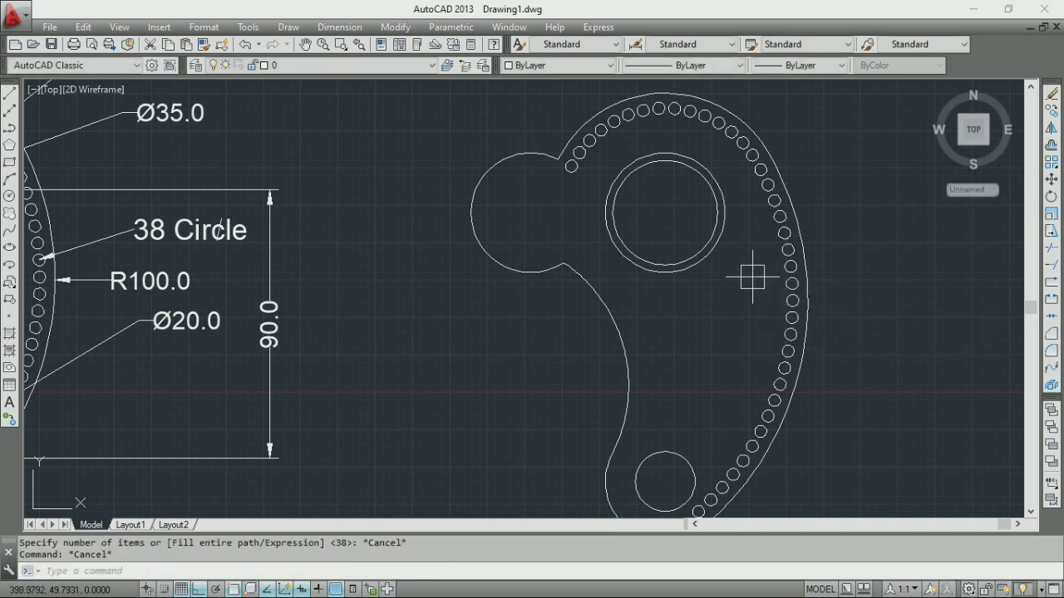
scroll(578, 177, "down", 1)
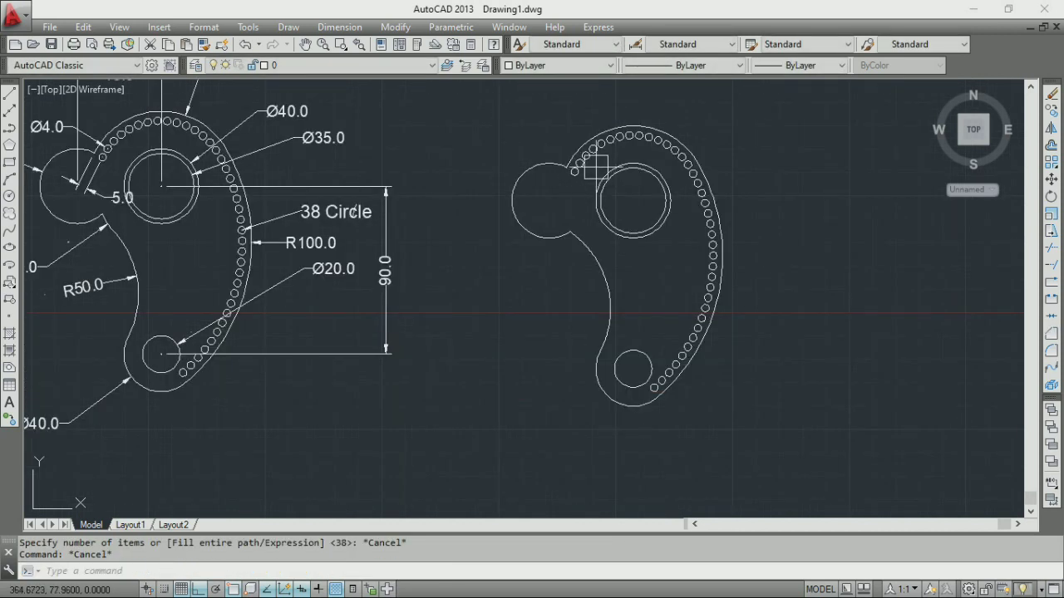
scroll(580, 168, "up", 1)
left_click(570, 166)
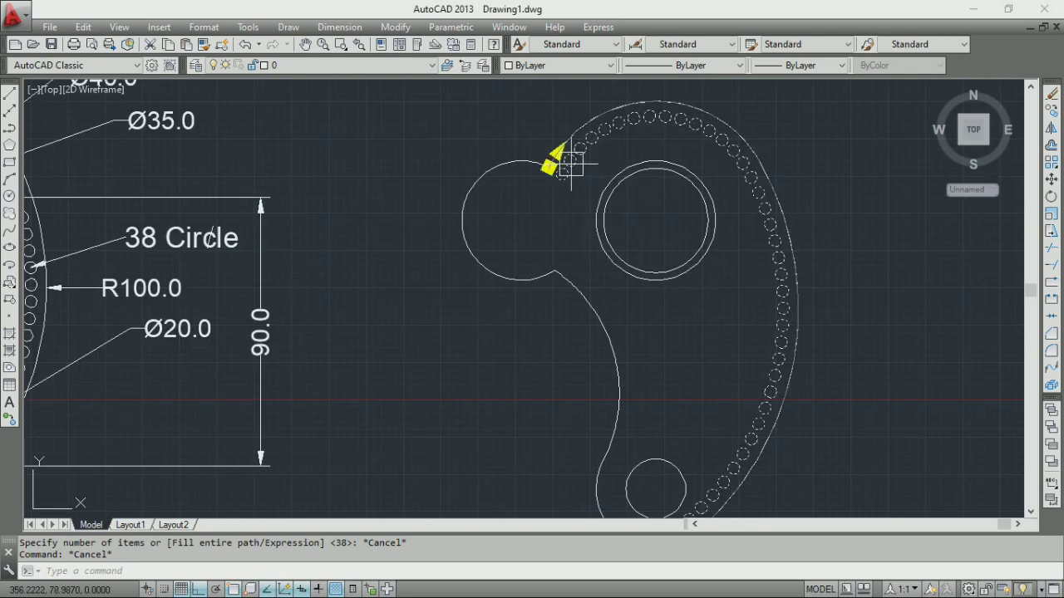
right_click(568, 170)
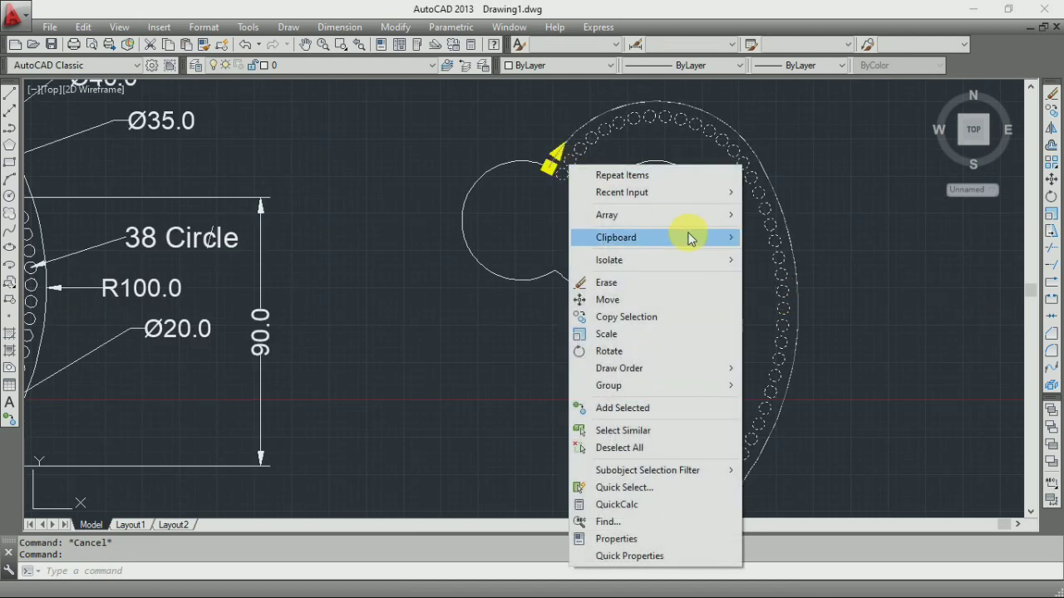
mouse_move(631, 215)
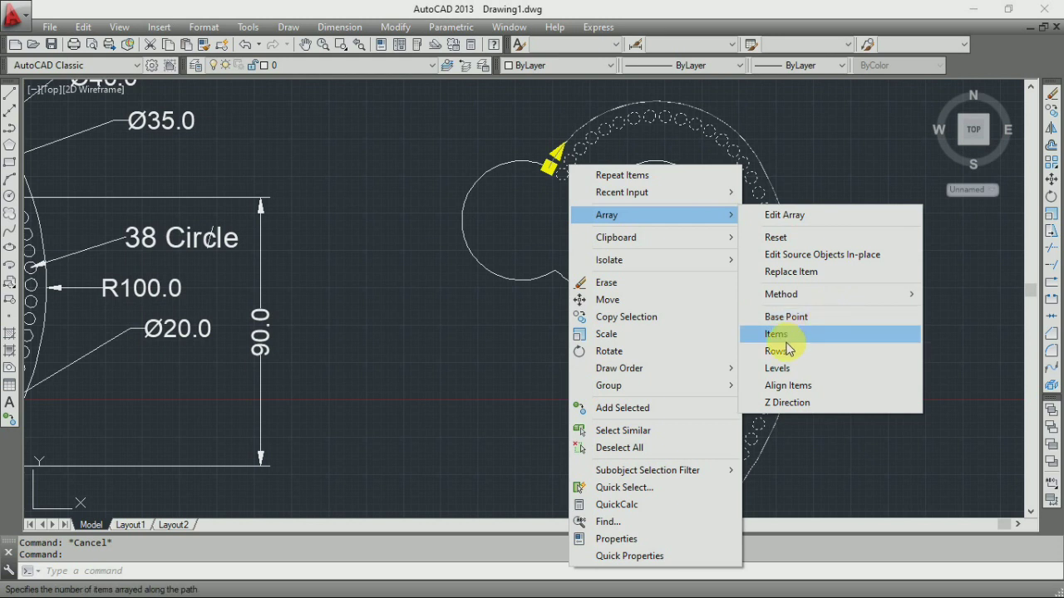
left_click(776, 334)
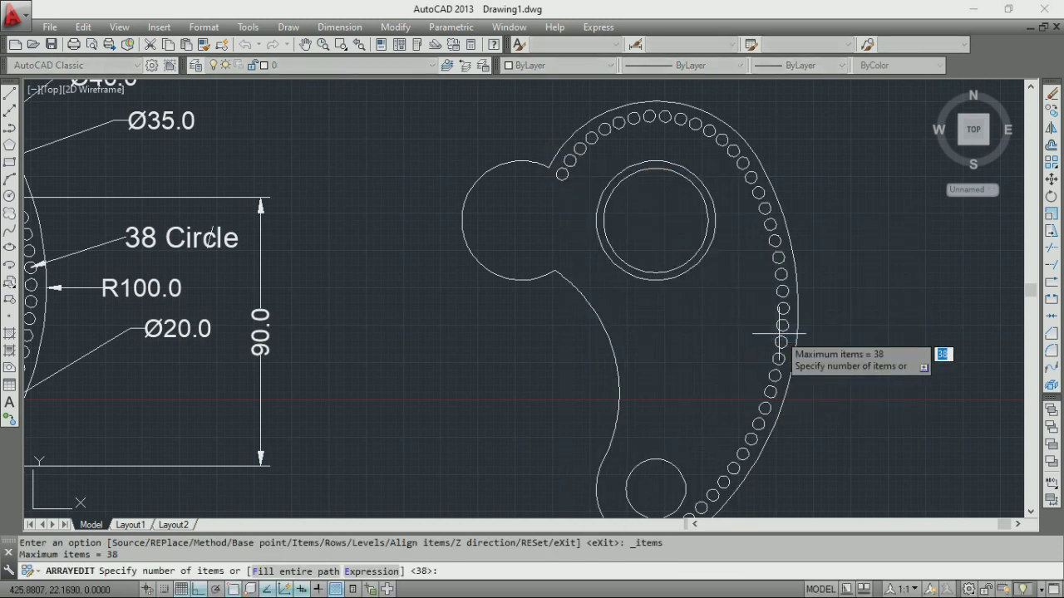
type("3")
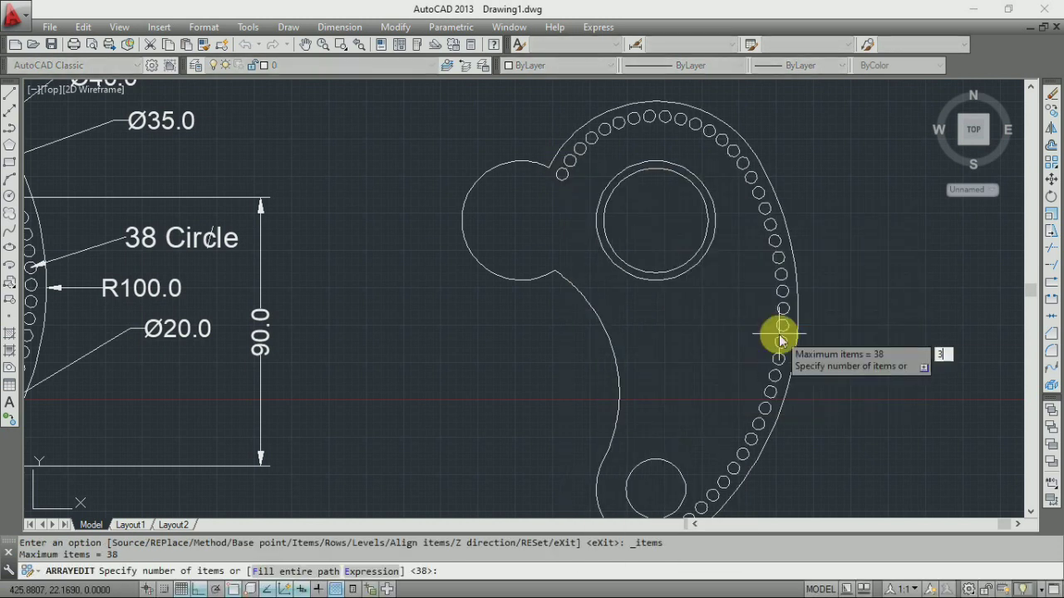
type("0")
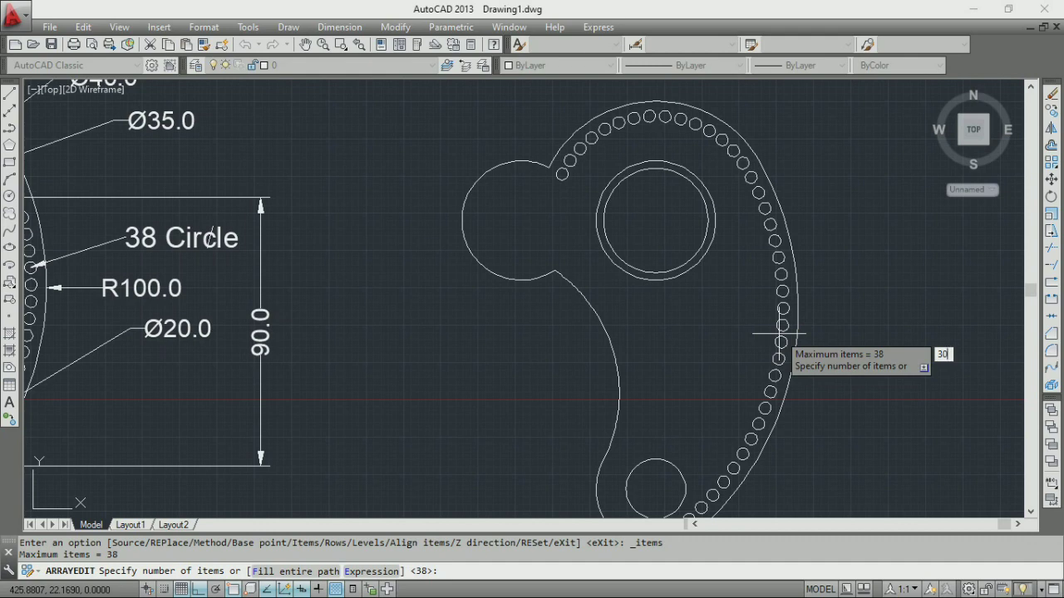
key("Return")
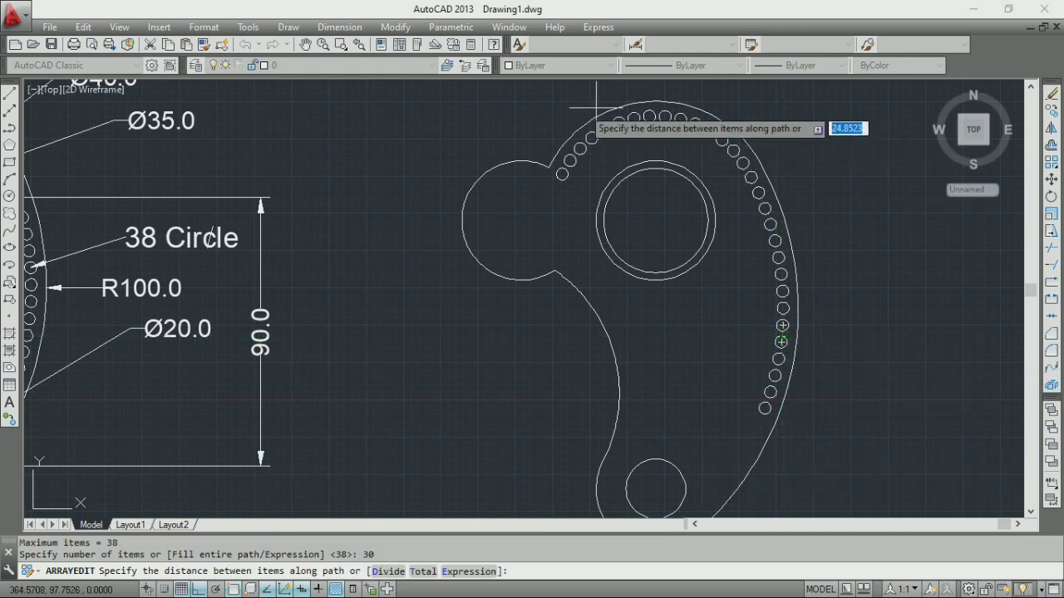
scroll(645, 254, "down", 2)
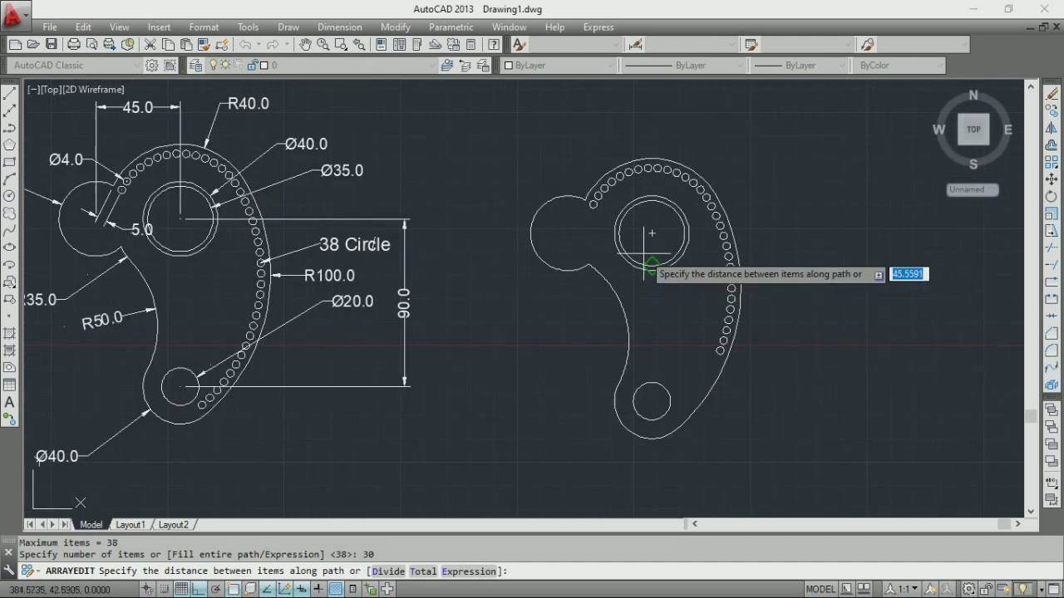
key("Escape")
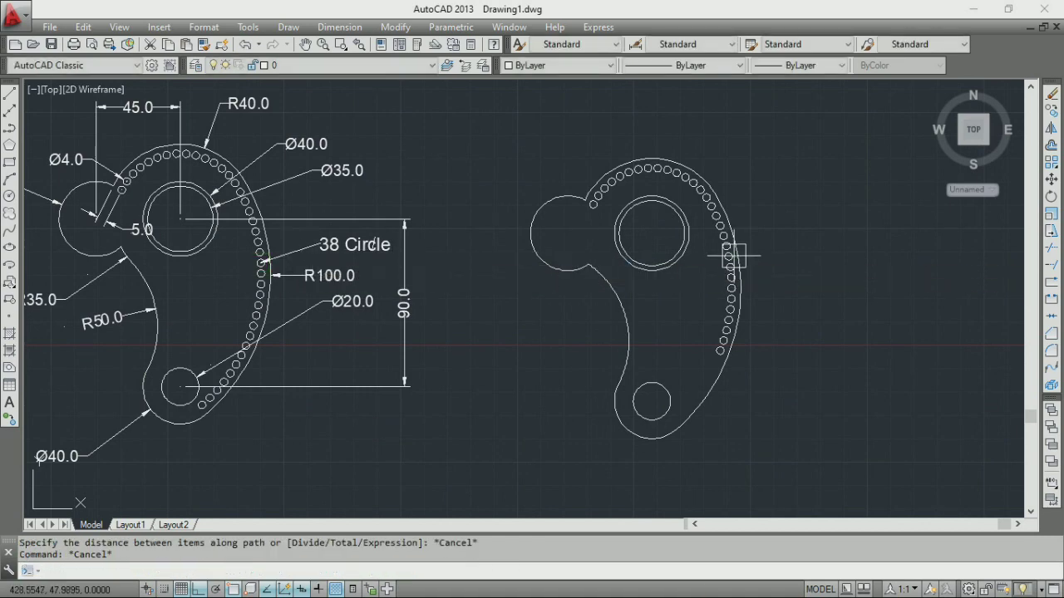
key("ctrl+z")
scroll(724, 249, "down", 3)
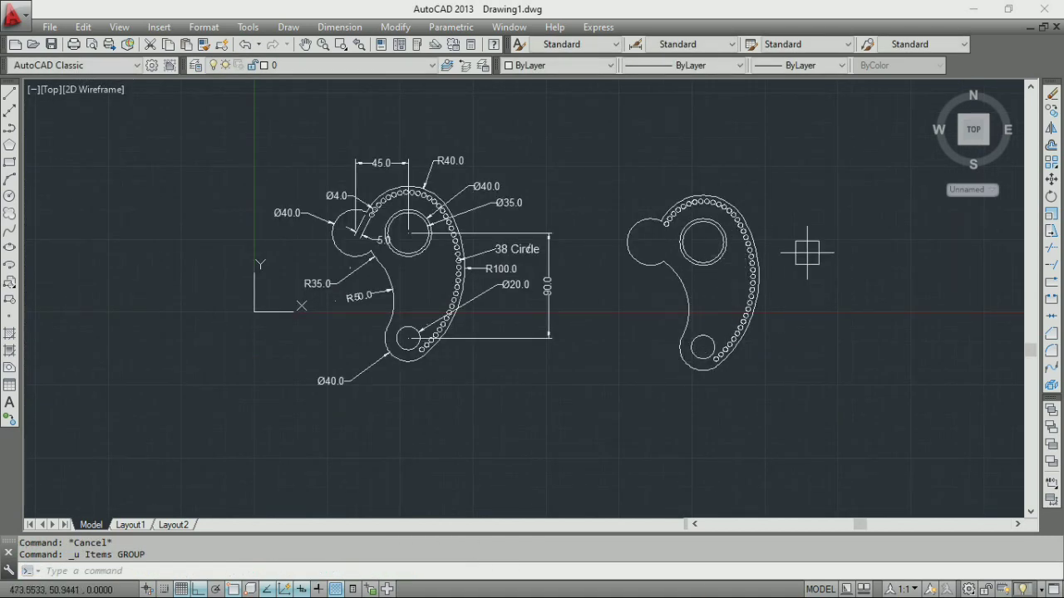
scroll(717, 259, "up", 2)
right_click(720, 264)
key("Escape")
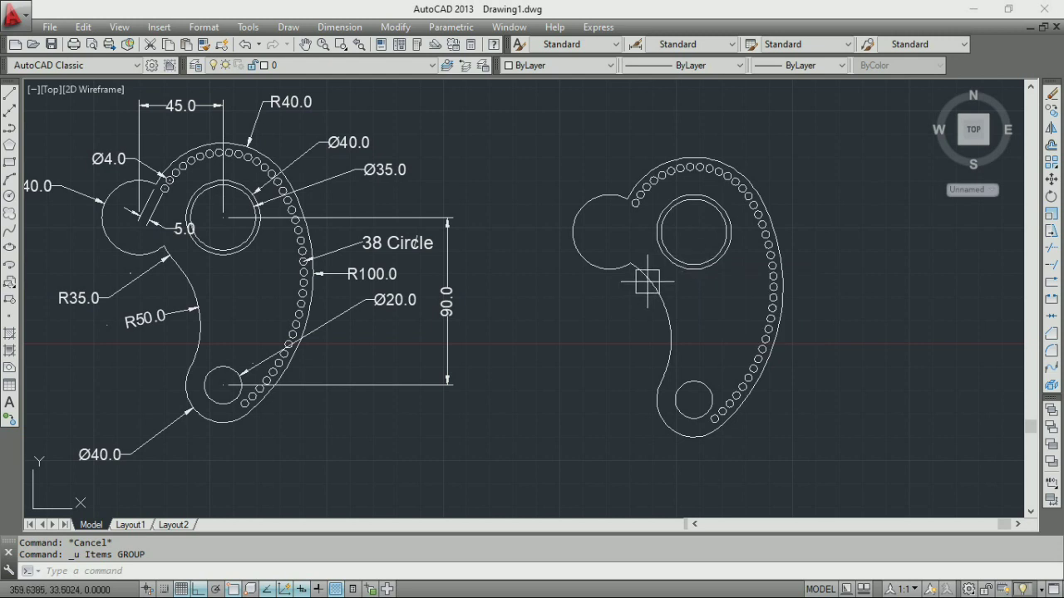
left_click(662, 304)
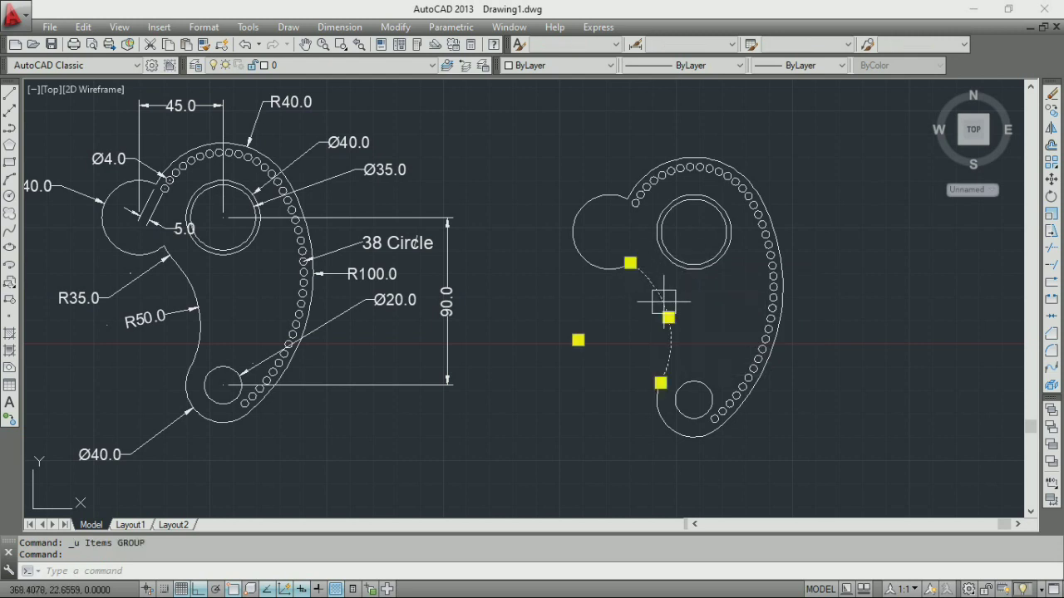
key("Escape")
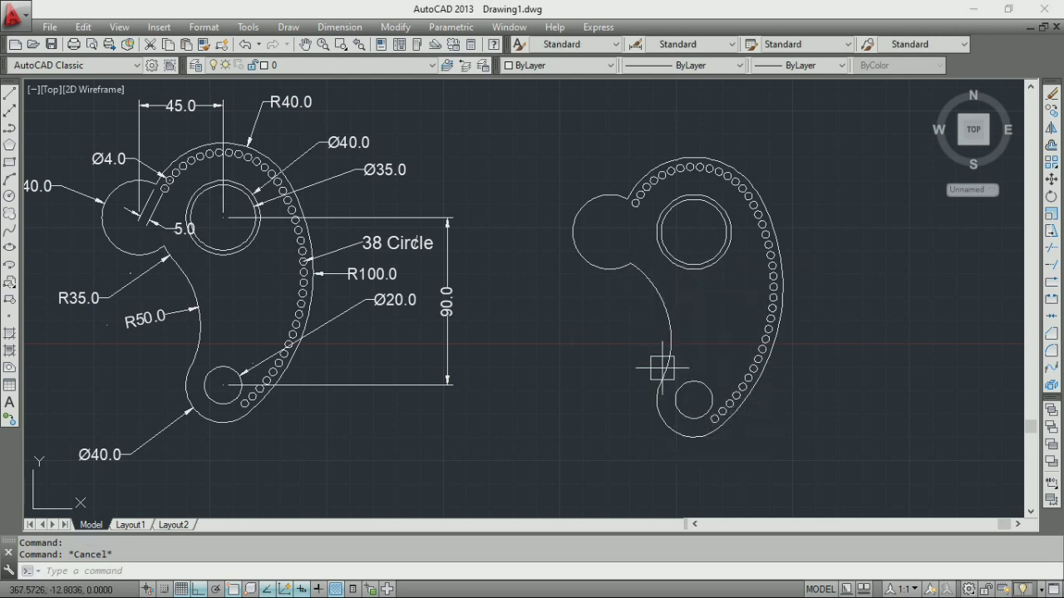
left_click(673, 404)
key("Escape")
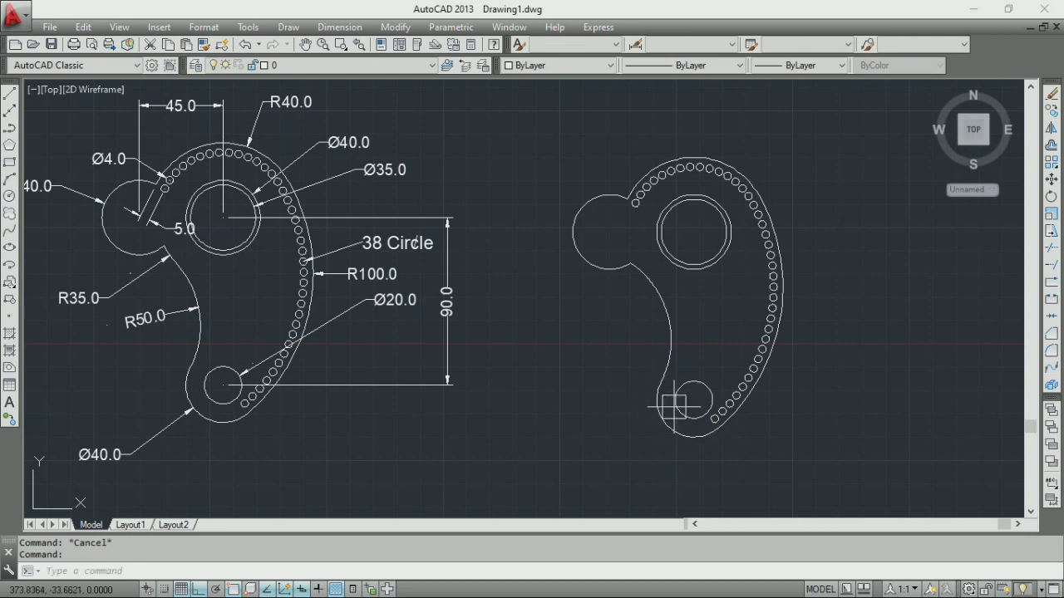